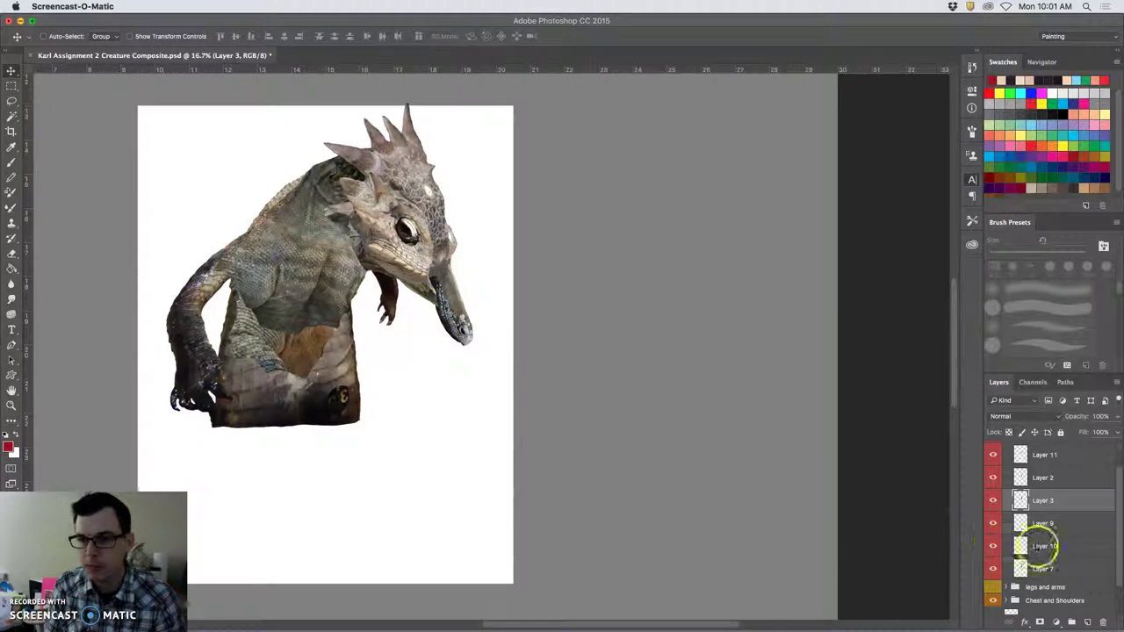
Compare the creature with the legs and arms group shown and hidden
scroll(1045, 533, up, 2)
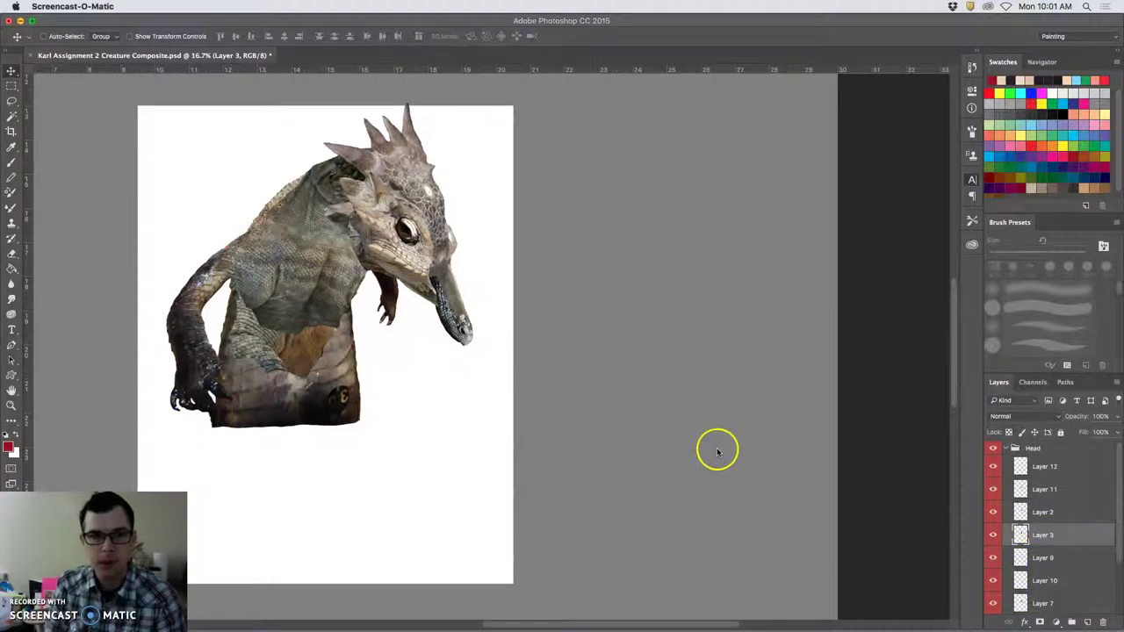
scroll(1021, 584, down, 3)
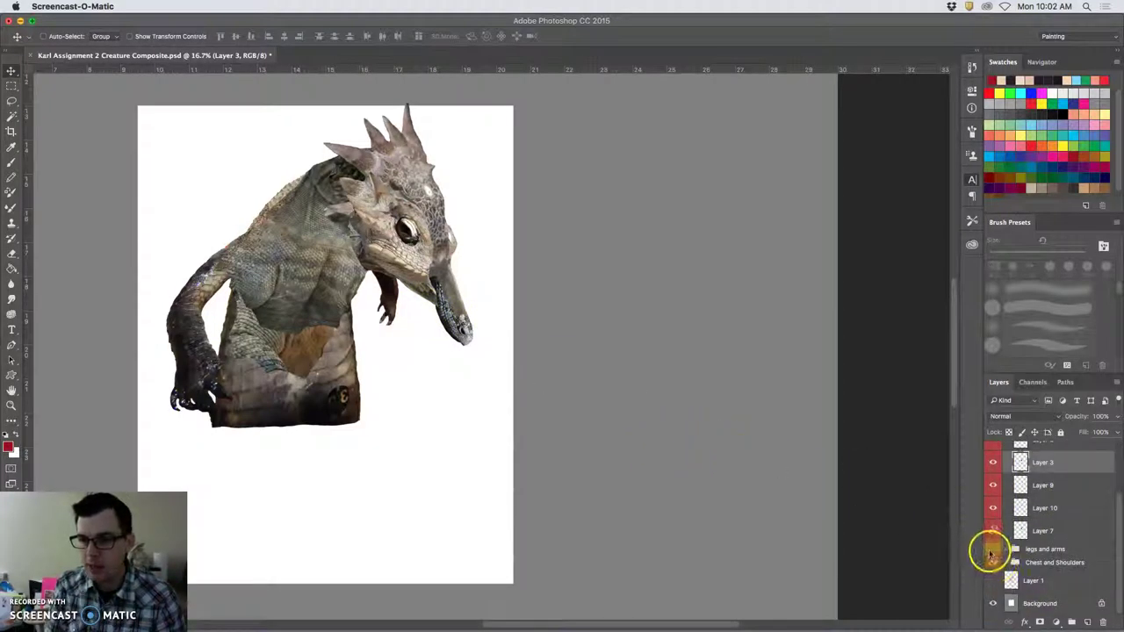
click(992, 550)
click(992, 551)
click(992, 550)
click(992, 550)
click(992, 550)
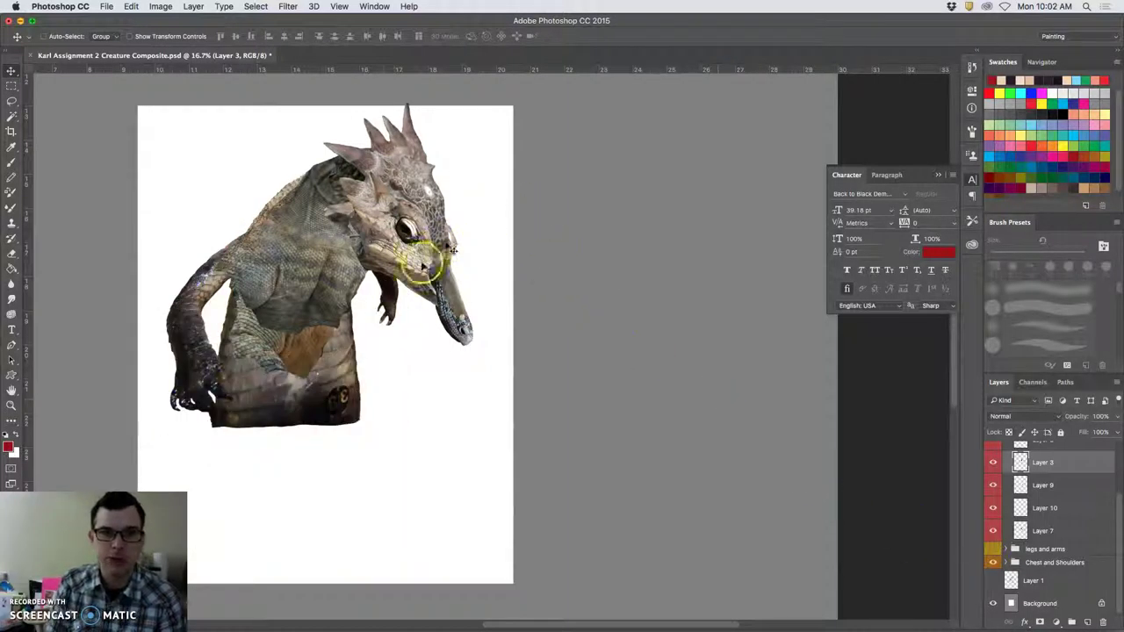
Show the sketch on Layer 1 and add a gray-filled layer directly above it as a backdrop
click(1055, 560)
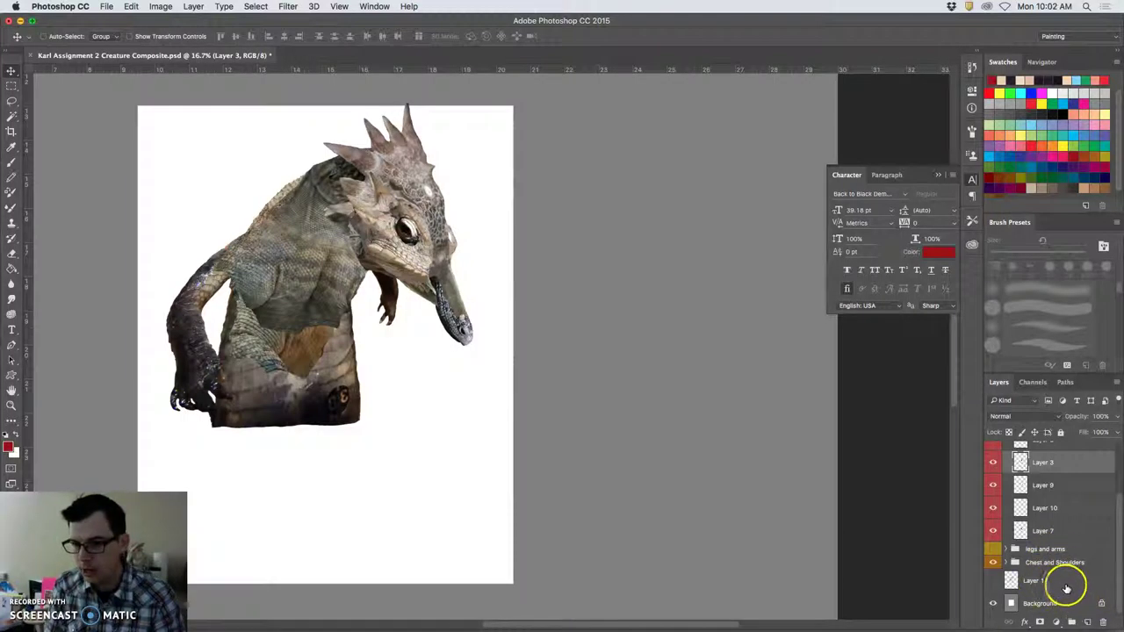
click(1066, 586)
click(993, 582)
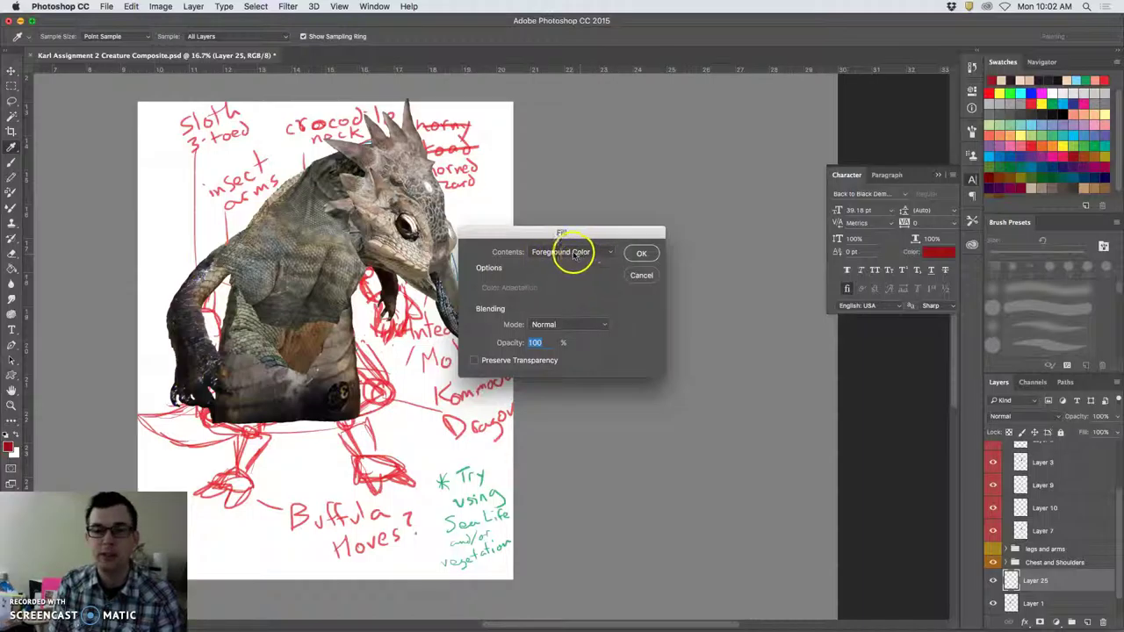
click(575, 253)
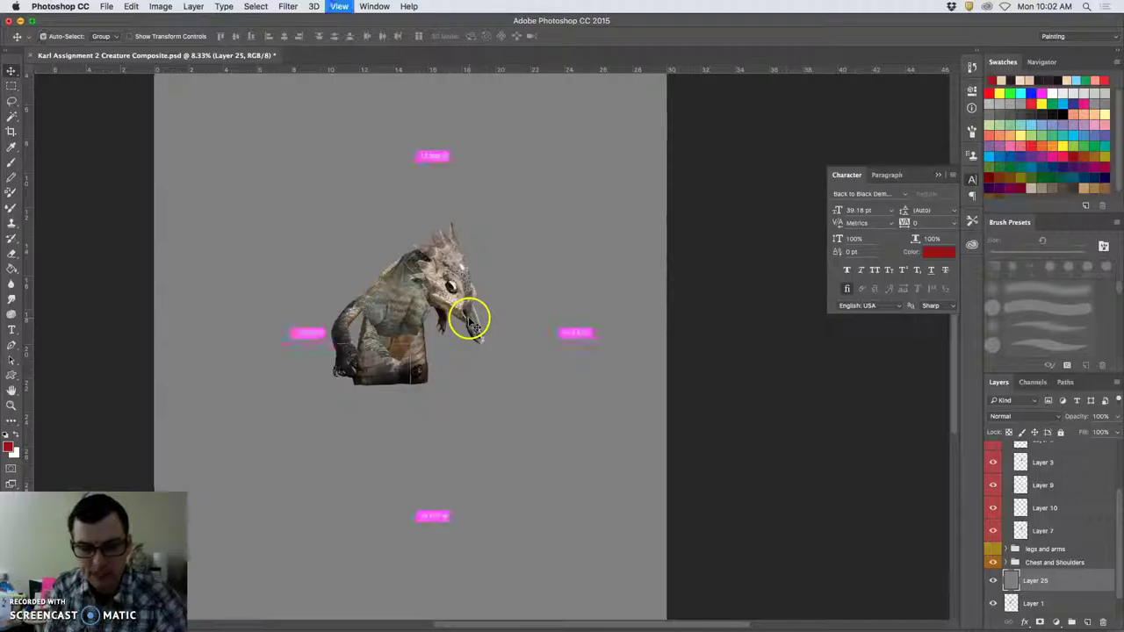
Inspect the cut-out edges of the head, back and shoulder against the gray backdrop, comparing them with the backdrop hidden
scroll(474, 320, up, 5)
scroll(479, 312, up, 6)
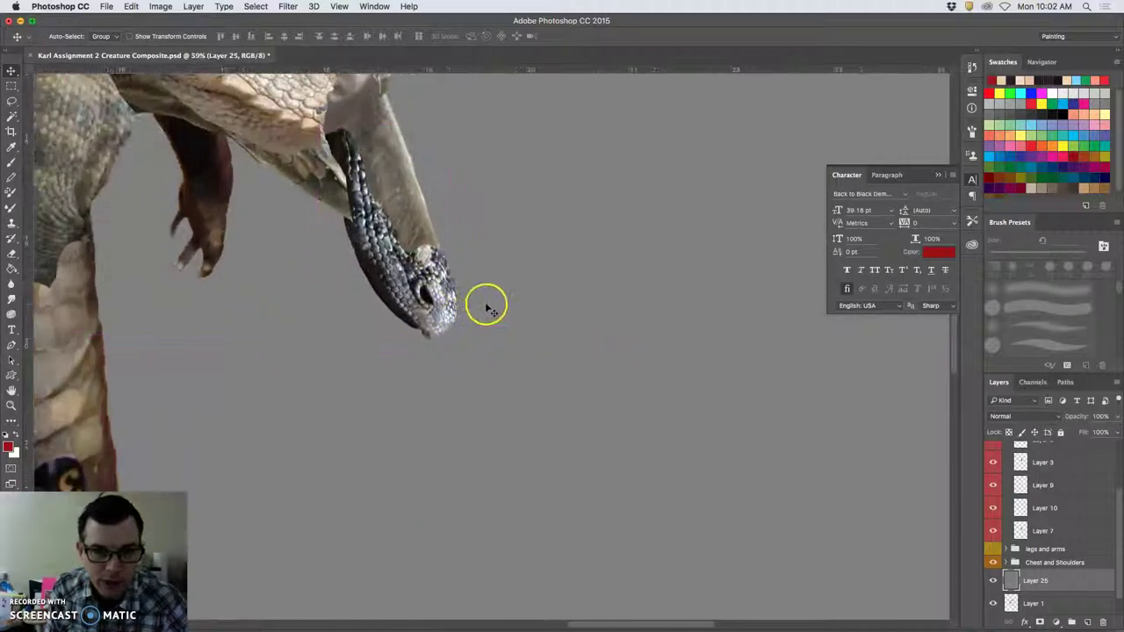
scroll(487, 306, up, 5)
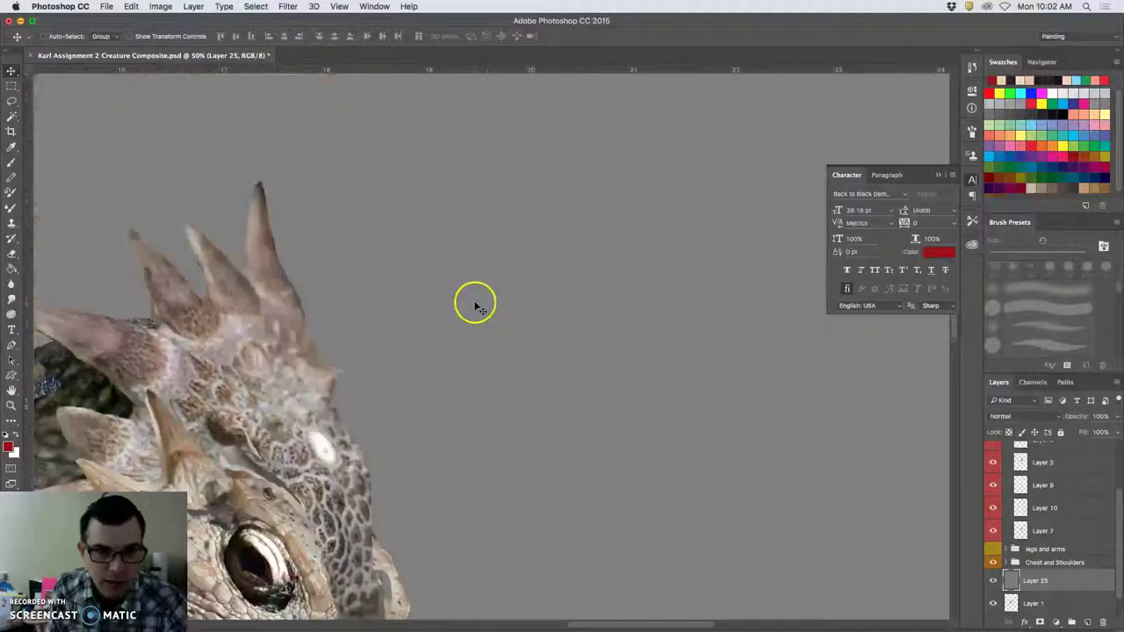
scroll(436, 305, left, 6)
scroll(437, 305, down, 3)
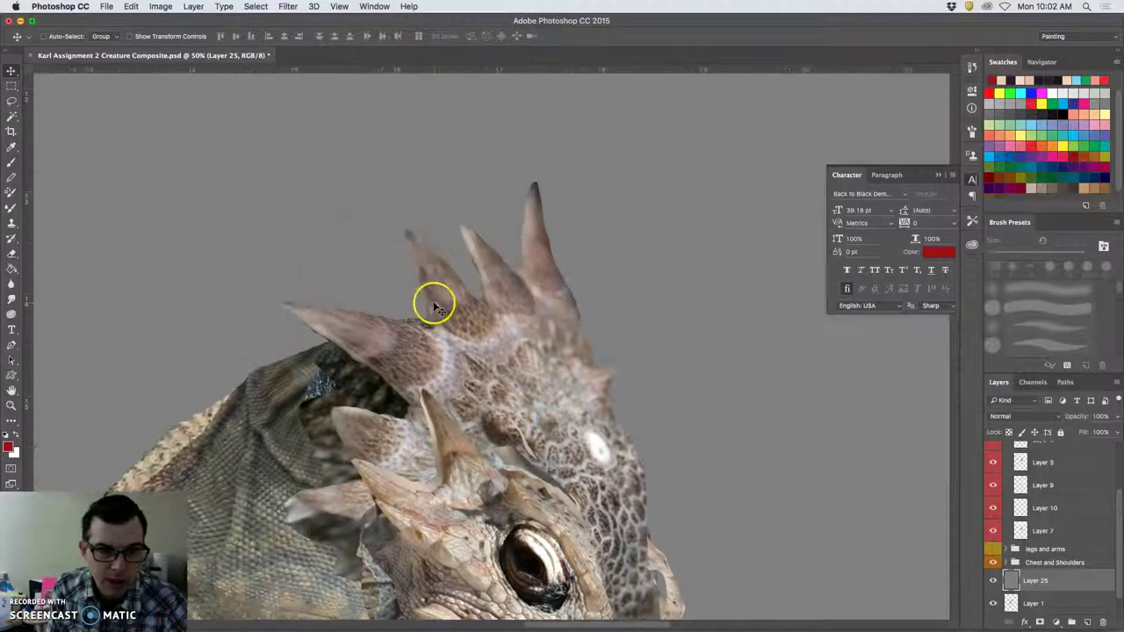
scroll(434, 307, left, 6)
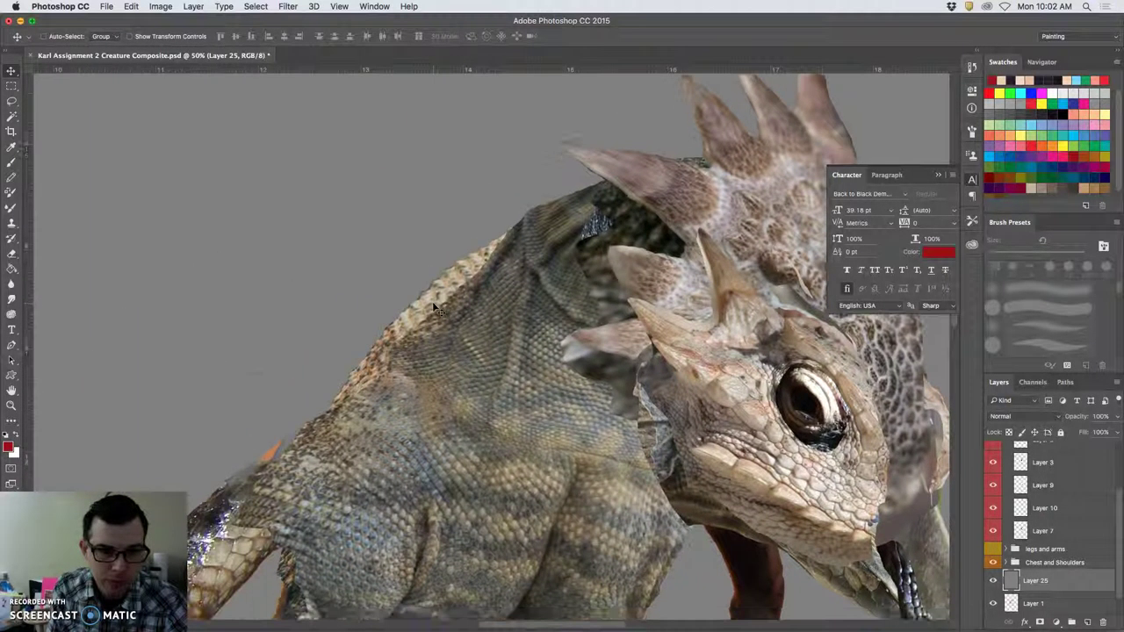
scroll(434, 307, down, 2)
scroll(435, 307, left, 2)
scroll(1029, 597, down, 1)
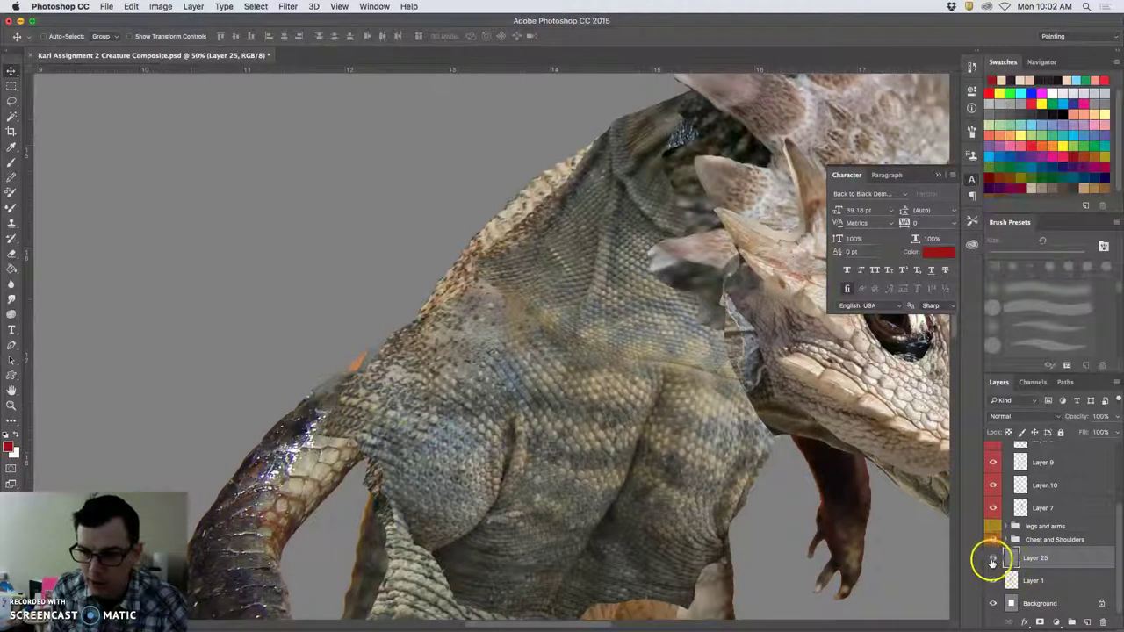
click(992, 560)
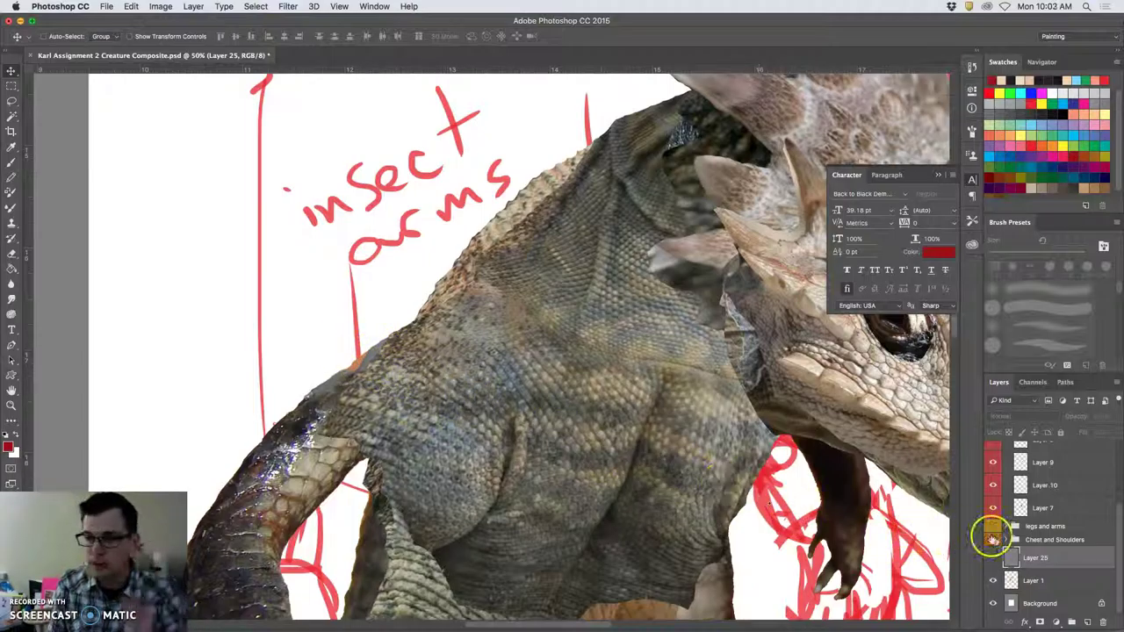
click(993, 557)
Select the chest piece beside the armpit on Layer 17 and erase its stray edge between arm and chest
scroll(604, 489, down, 5)
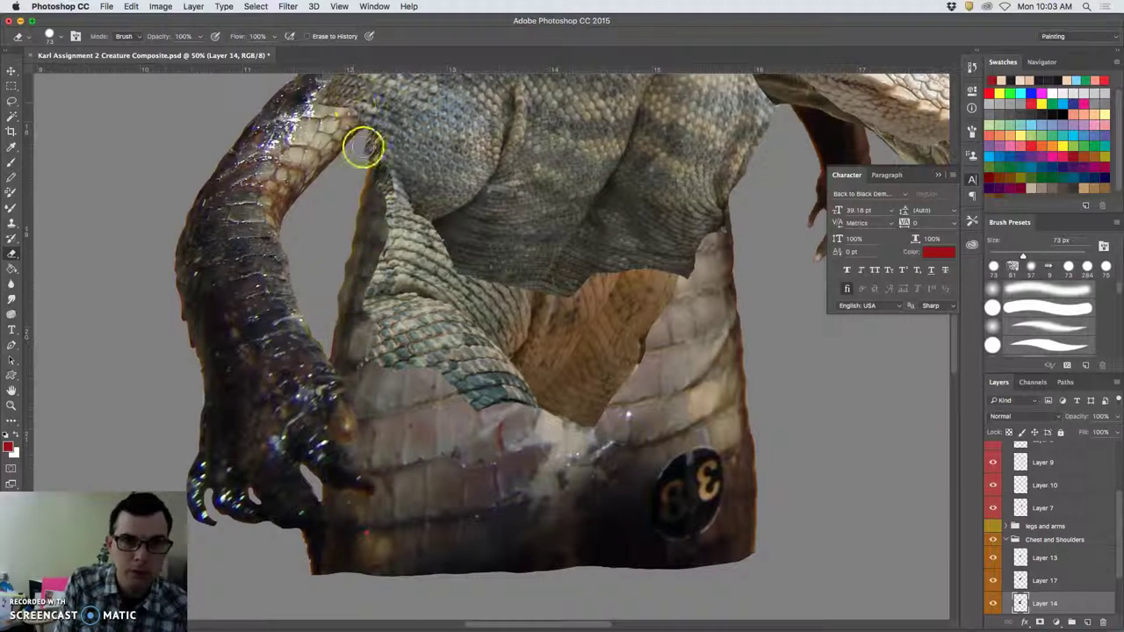
click(13, 71)
click(443, 133)
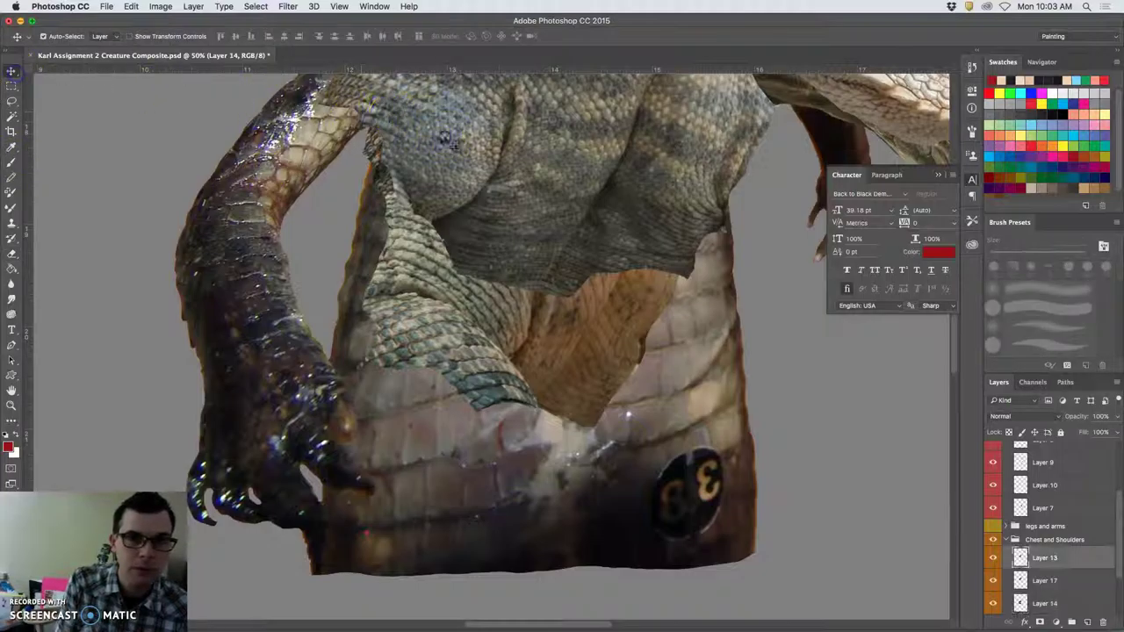
click(13, 253)
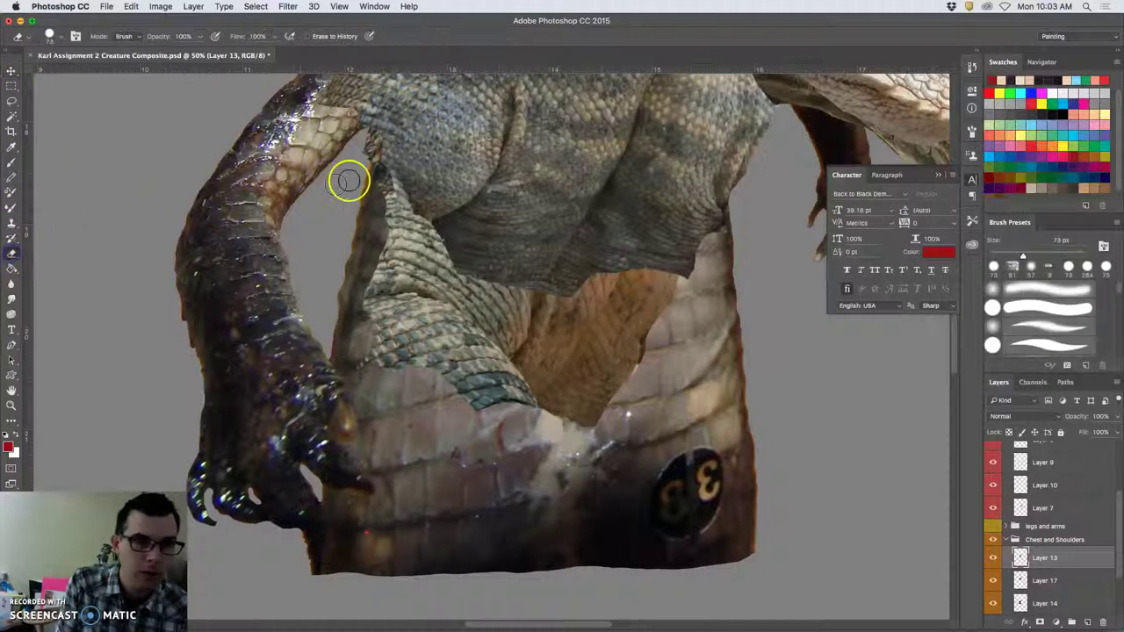
click(12, 70)
click(379, 153)
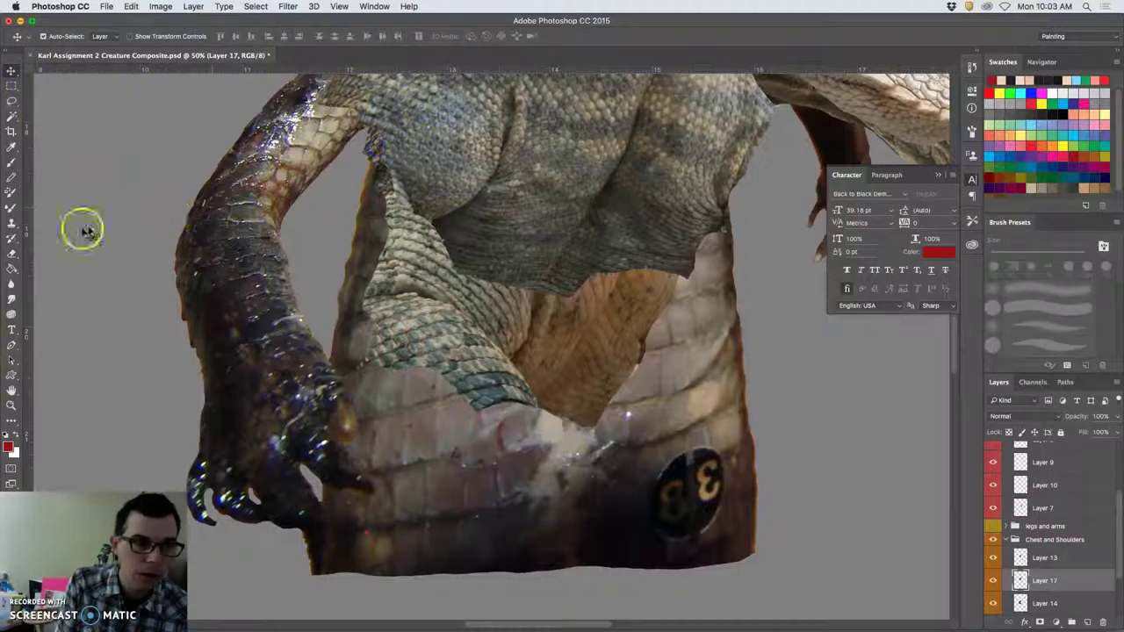
click(12, 253)
click(364, 158)
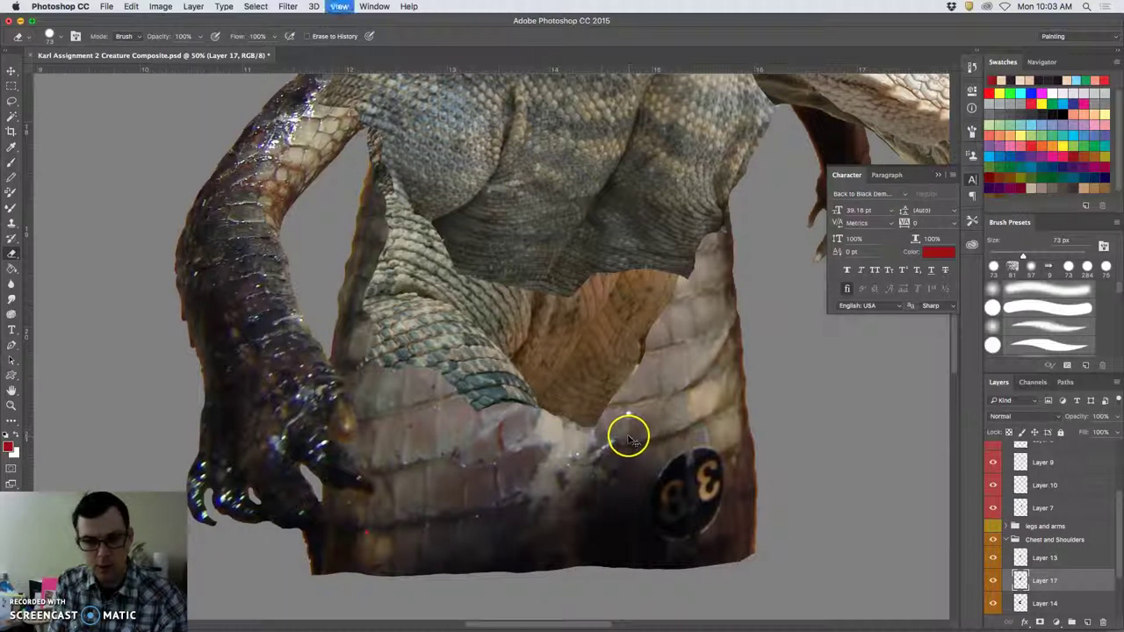
Show the legs and arms group and expand it to reach its layers
key(super+minus)
key(super+minus)
key(super+minus)
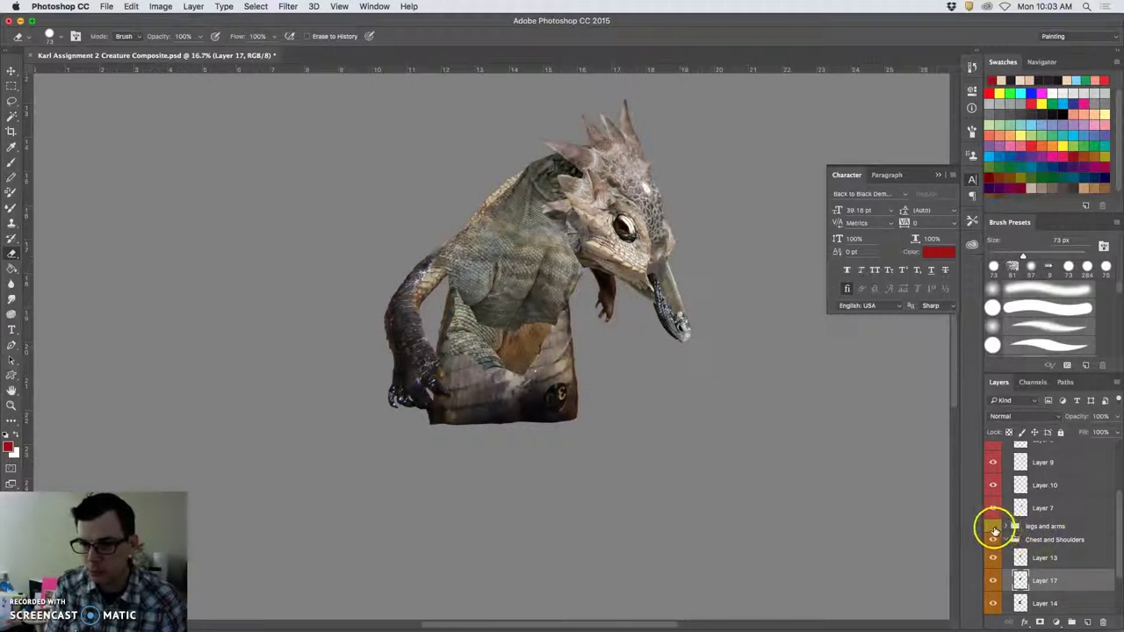
click(992, 528)
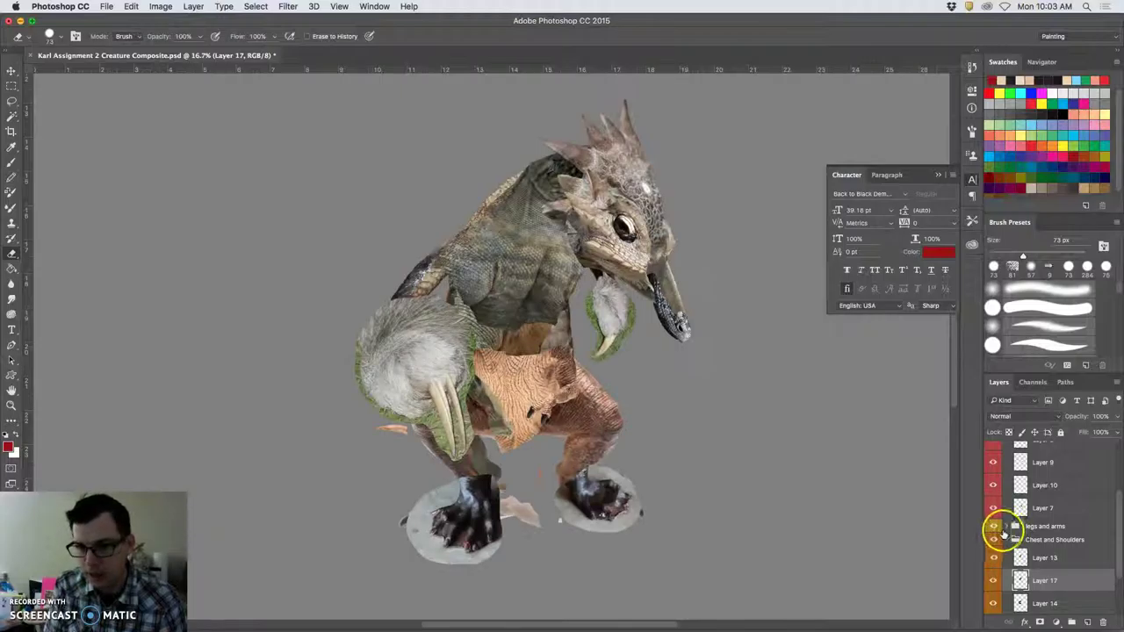
click(1008, 526)
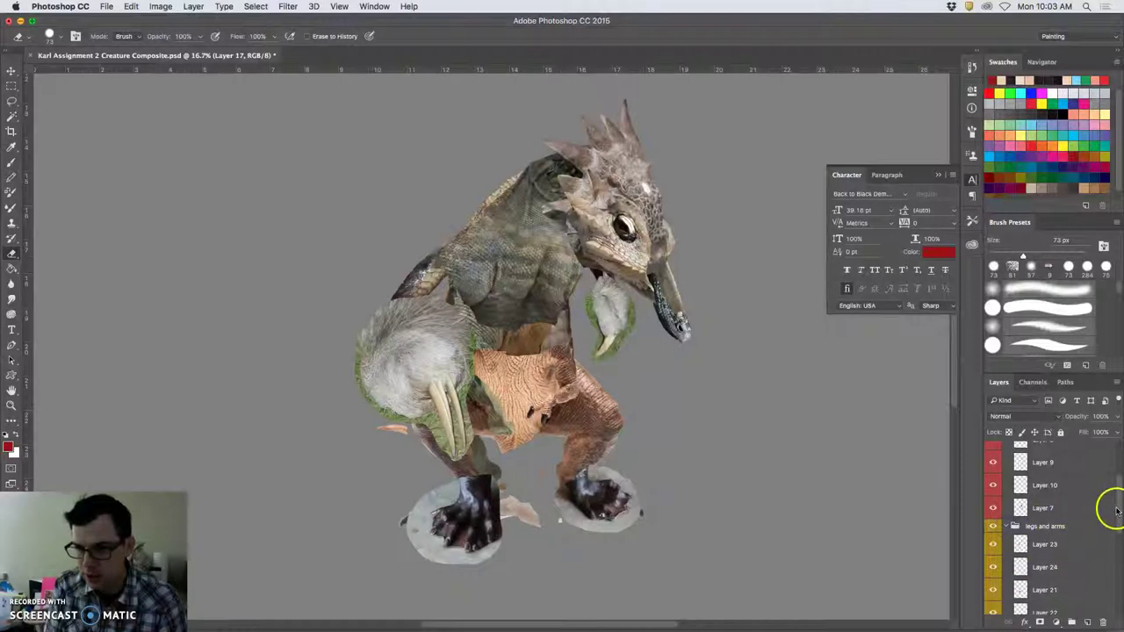
drag(1117, 511, 1118, 542)
mouse_move(989, 591)
mouse_down()
mouse_move(992, 524)
mouse_move(994, 589)
mouse_up()
drag(1118, 532, 1117, 524)
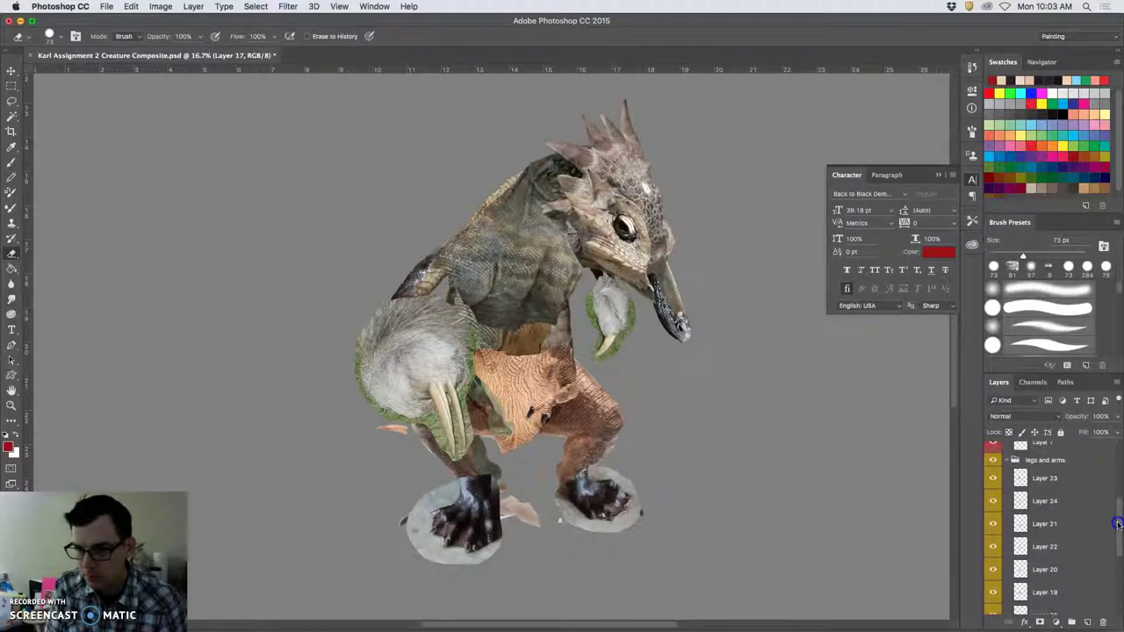
Identify which parts Layer 23 and Layer 24 hold by hiding and showing each one
click(1050, 482)
click(993, 478)
click(995, 480)
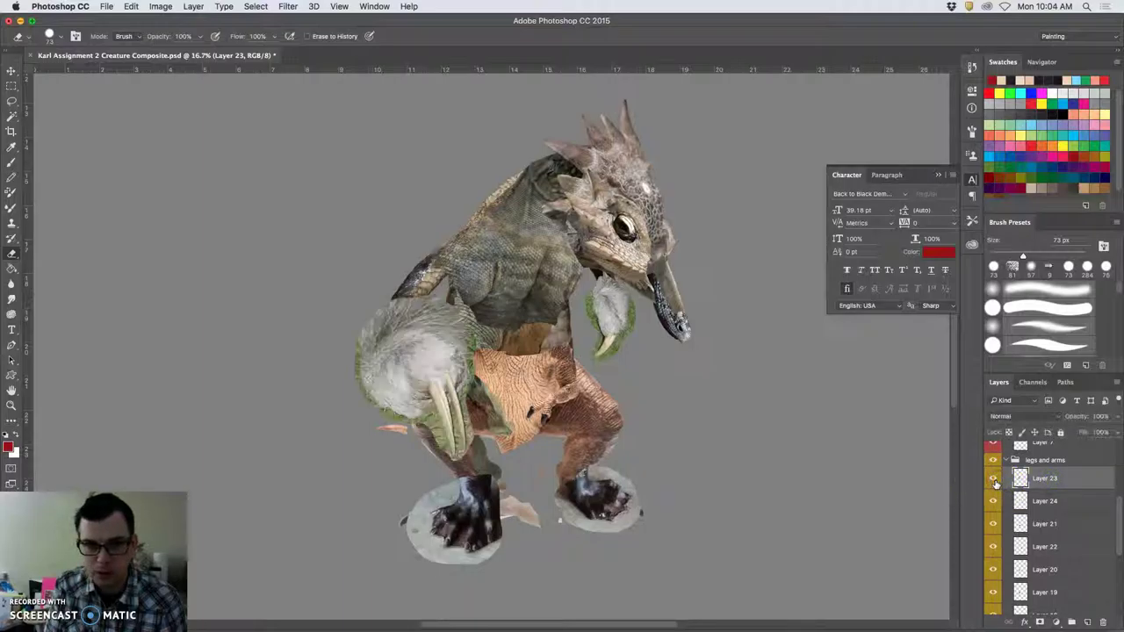
click(992, 505)
click(993, 505)
Select the smaller furry claw on Layer 24 and erase part of the grass along its upper left edge
key(super+plus)
key(super+plus)
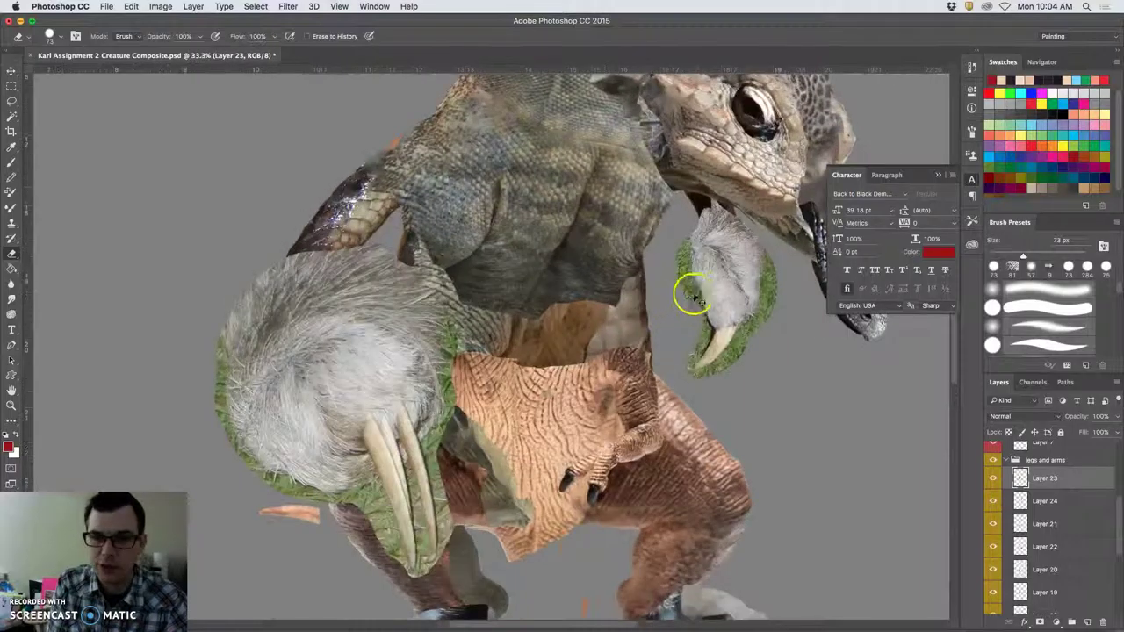
key(super+plus)
drag(733, 269, 263, 294)
key(super+equal)
key(super+equal)
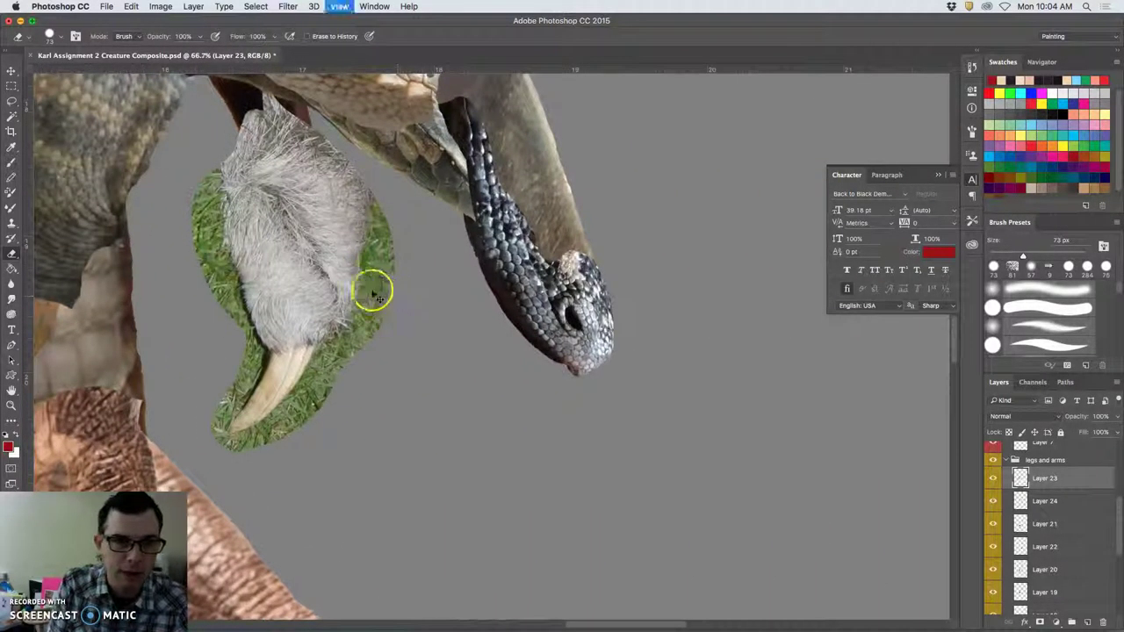
key(super+equal)
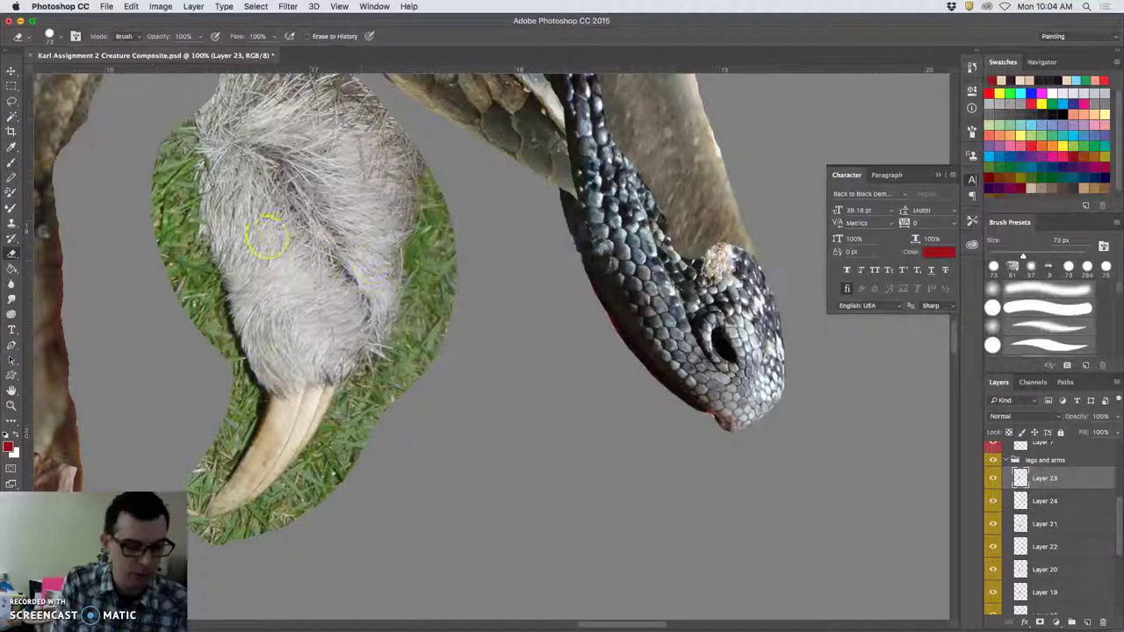
click(12, 70)
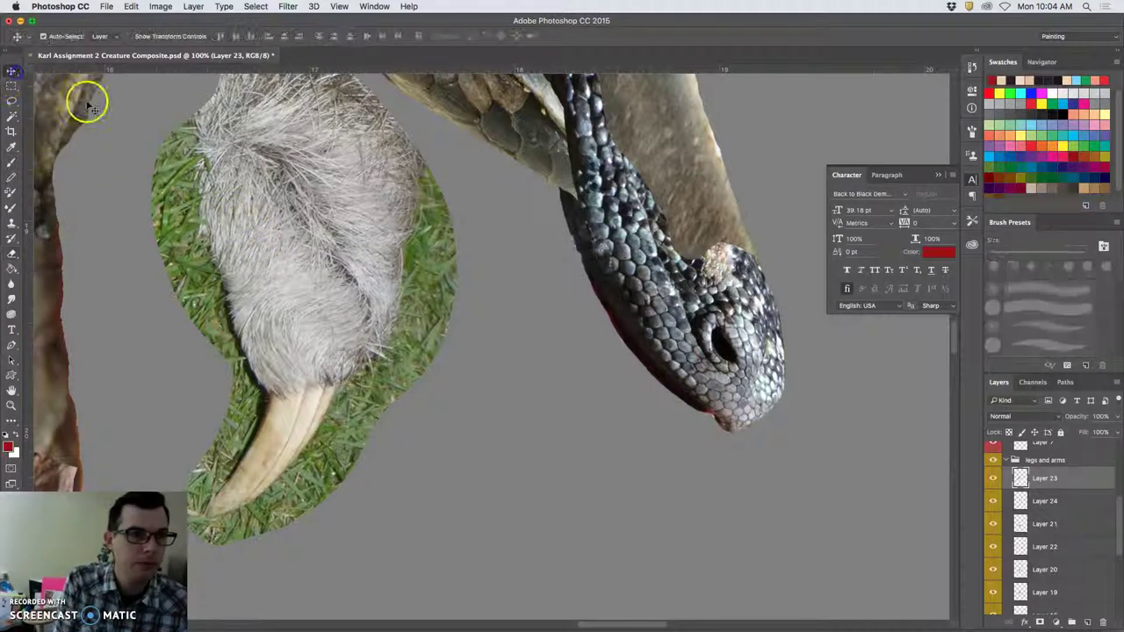
click(199, 231)
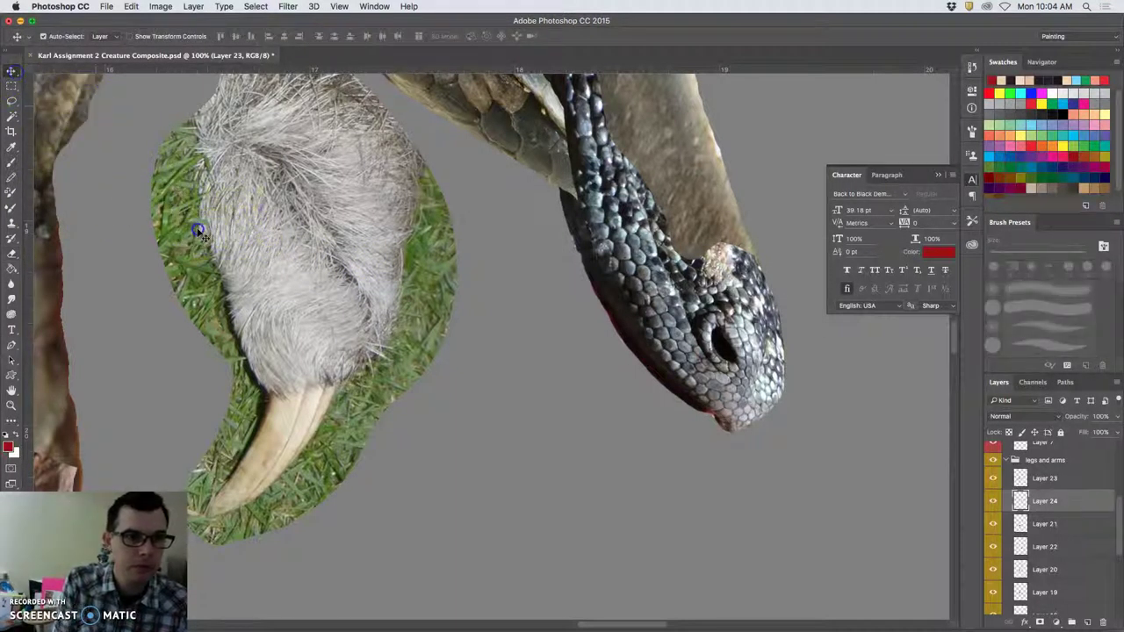
click(11, 254)
mouse_move(176, 205)
mouse_down()
mouse_move(157, 231)
mouse_move(174, 122)
mouse_up()
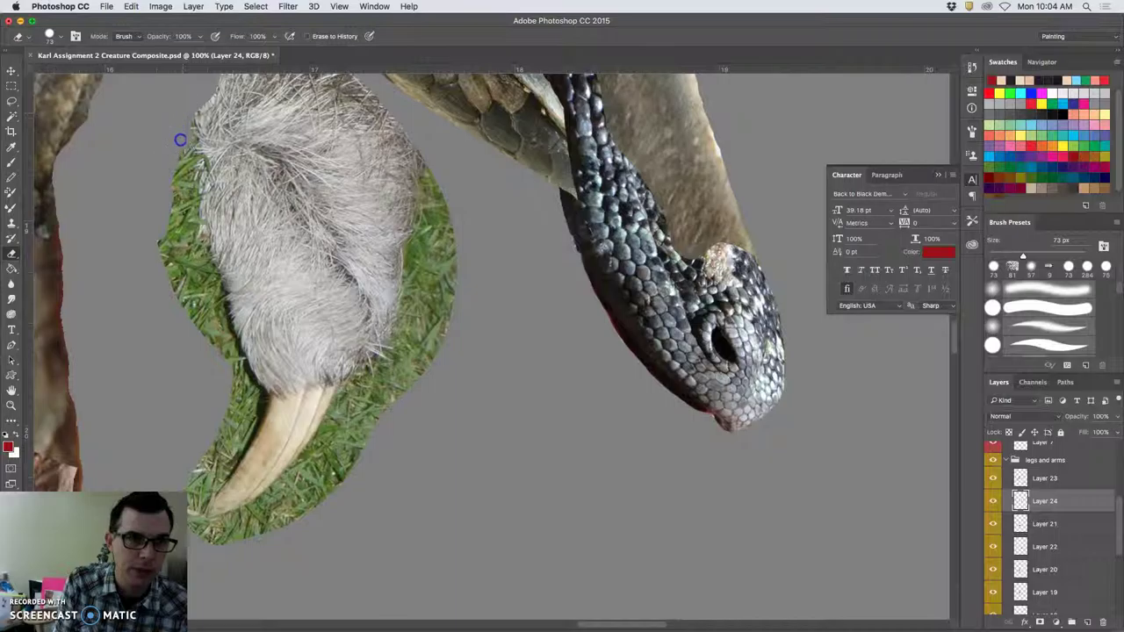
Soften the eraser to 48% hardness and erase more grass along the left edge of the smaller claw
click(51, 36)
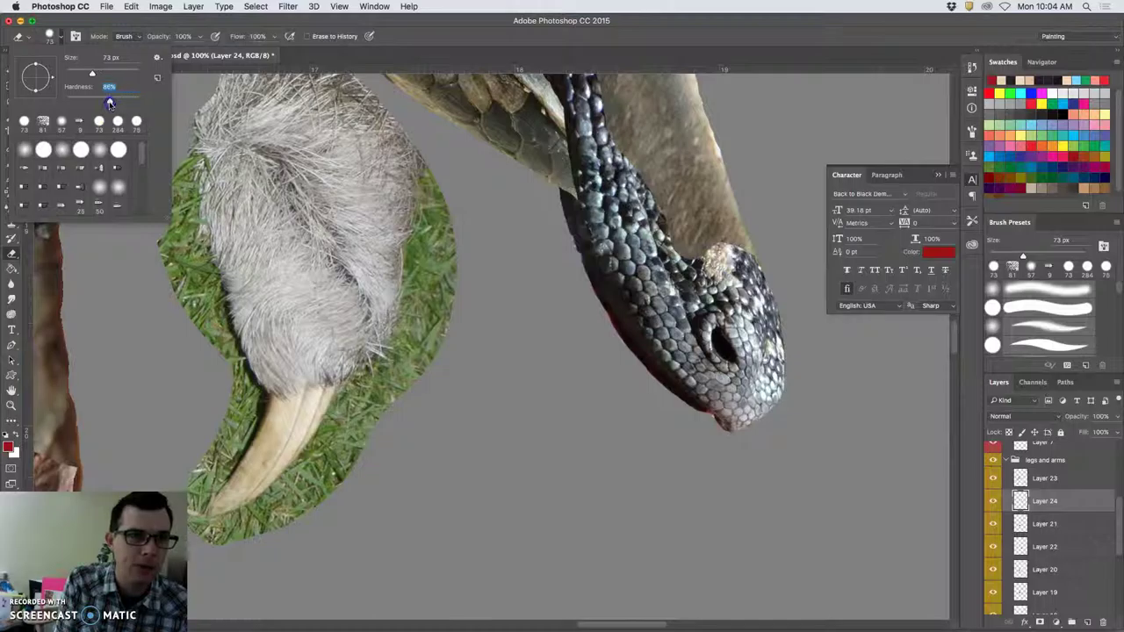
drag(108, 104, 102, 105)
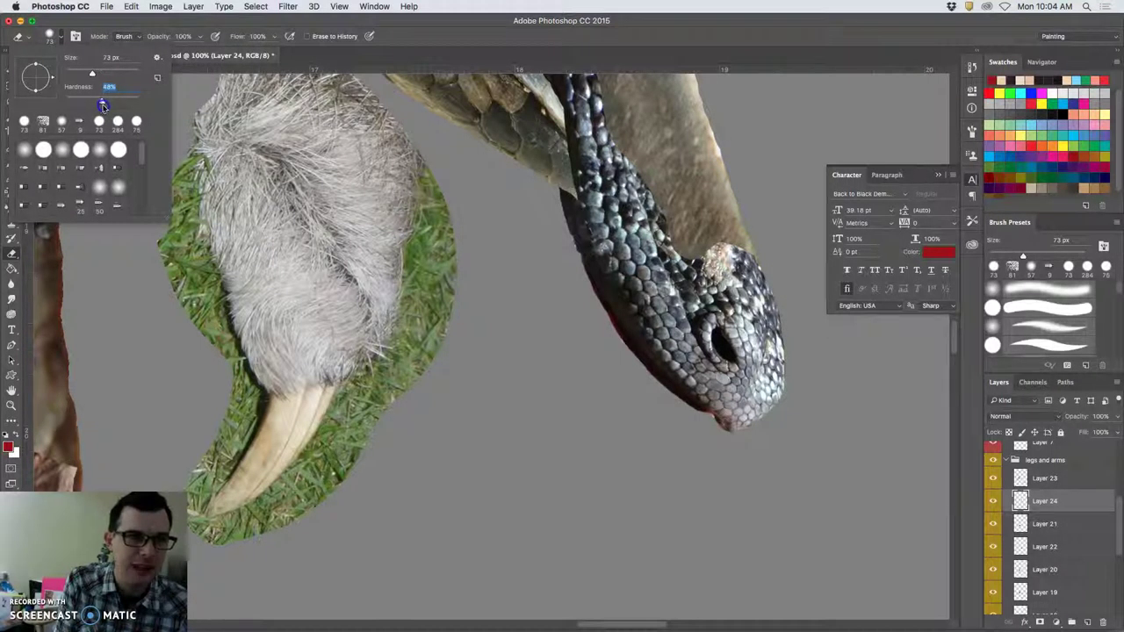
click(164, 281)
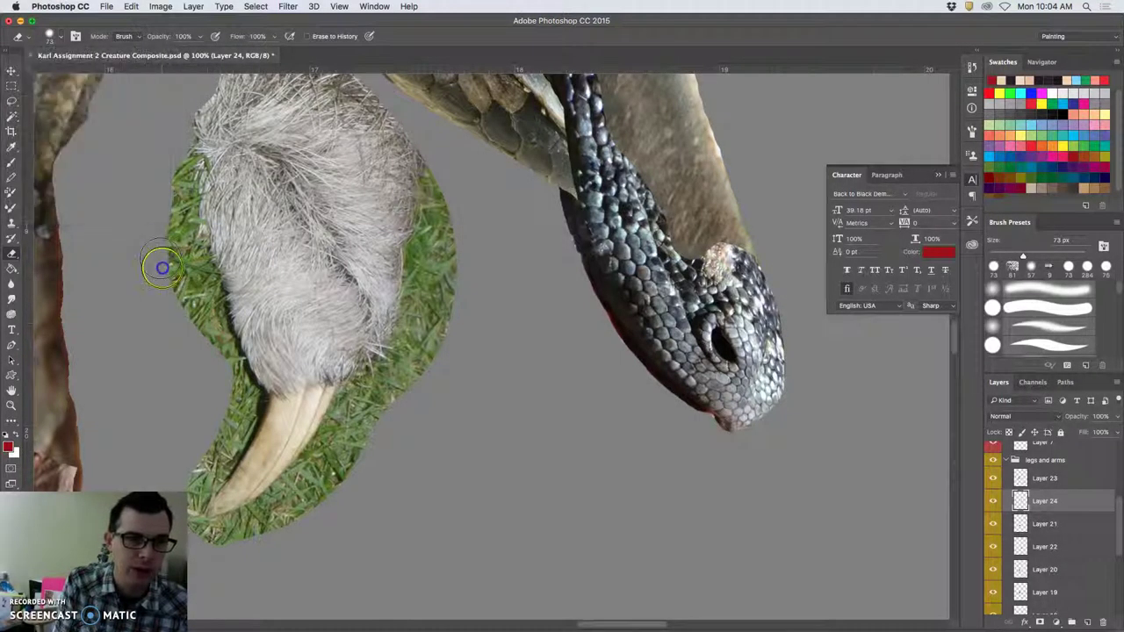
drag(163, 284, 163, 193)
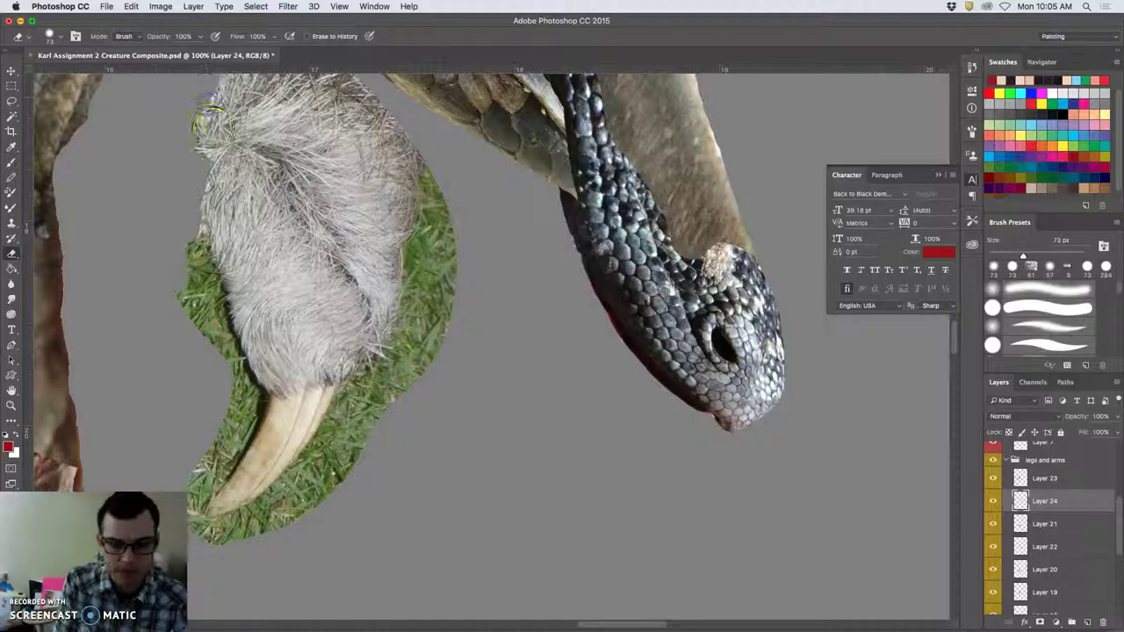
Erase the remaining green fringe around the fur tufts on the upper left edge of the smaller claw
key(super+plus)
key(super+plus)
drag(268, 237, 790, 474)
mouse_move(255, 218)
mouse_down()
mouse_move(304, 301)
mouse_move(278, 389)
mouse_up()
drag(316, 286, 251, 403)
mouse_move(364, 187)
mouse_down()
mouse_move(359, 167)
mouse_move(351, 193)
mouse_move(369, 233)
mouse_move(342, 261)
mouse_move(321, 251)
mouse_move(274, 342)
mouse_move(333, 326)
mouse_move(308, 346)
mouse_move(311, 288)
mouse_move(319, 338)
mouse_move(326, 326)
mouse_move(301, 356)
mouse_move(307, 387)
mouse_move(290, 360)
mouse_up()
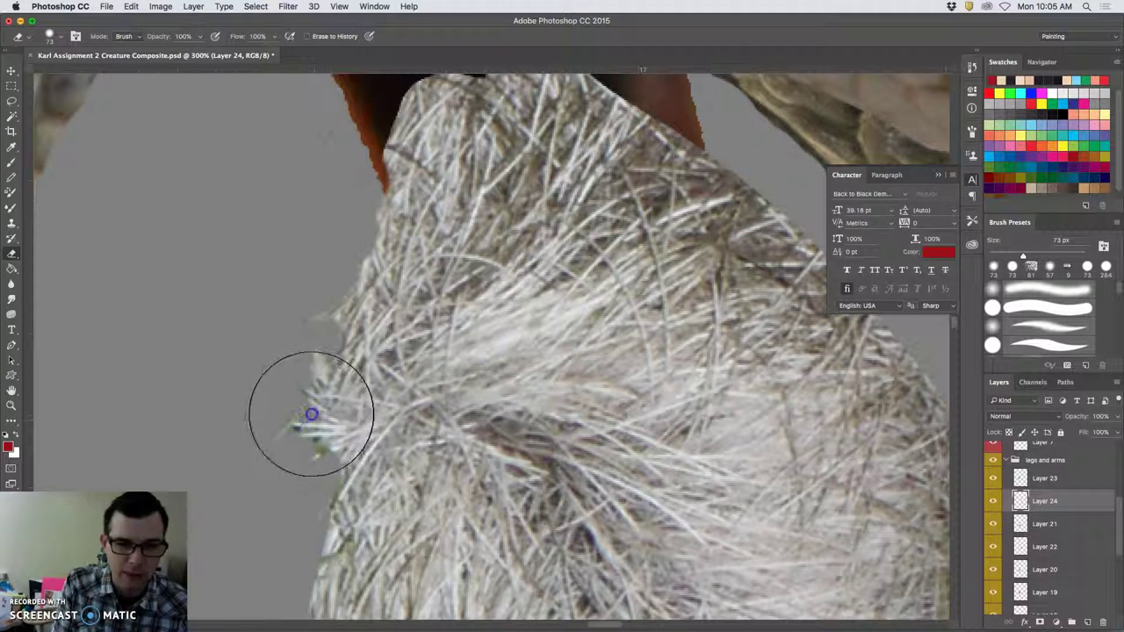
mouse_move(311, 415)
mouse_down()
mouse_move(279, 410)
mouse_move(292, 413)
mouse_move(272, 421)
mouse_move(316, 446)
mouse_up()
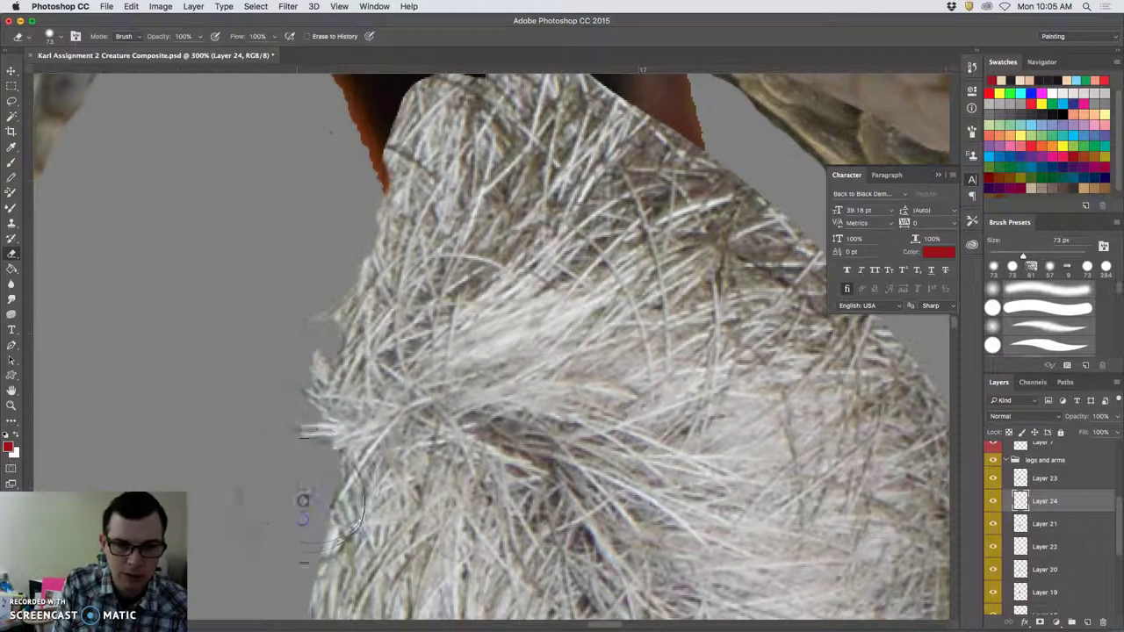
mouse_move(301, 527)
mouse_down()
mouse_move(333, 509)
mouse_move(337, 486)
mouse_move(320, 505)
mouse_move(344, 482)
mouse_move(345, 507)
mouse_move(370, 477)
mouse_move(387, 486)
mouse_move(373, 485)
mouse_move(311, 354)
mouse_move(334, 301)
mouse_move(346, 316)
mouse_up()
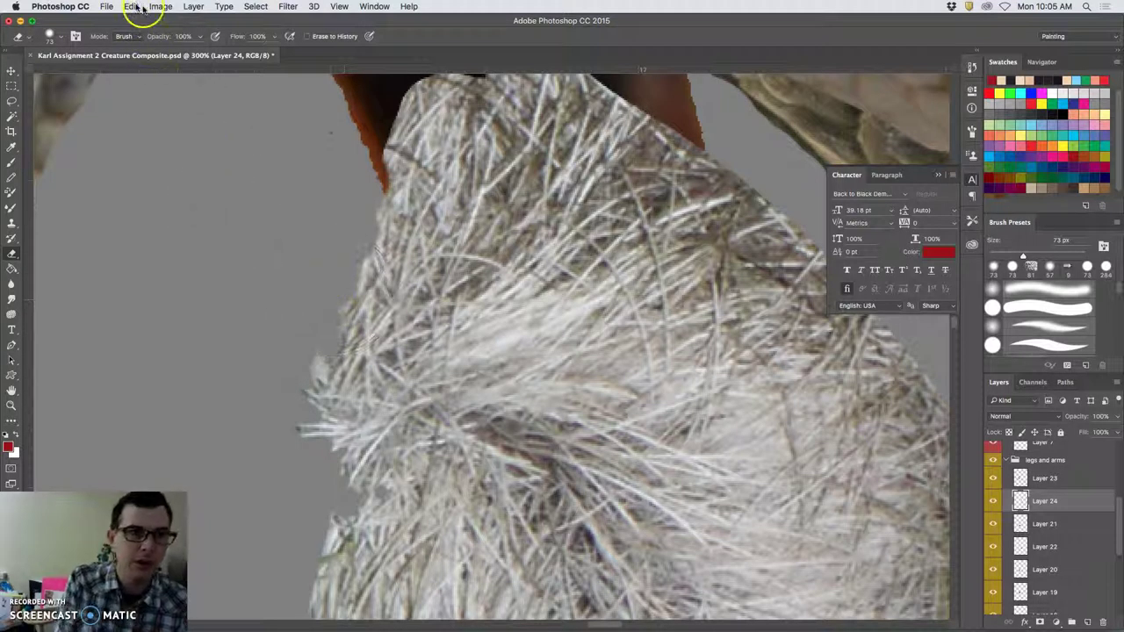
Set the eraser to 38 px with 52% hardness, then erase the stray speck beside the orange-brown part on Layer 14
click(54, 38)
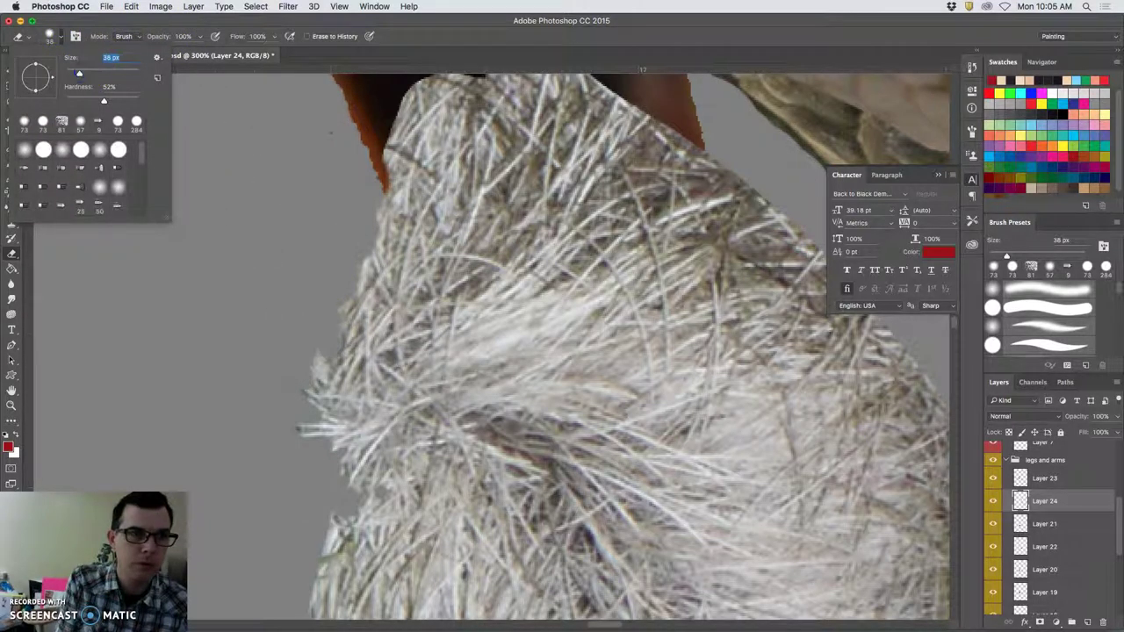
click(322, 376)
click(322, 248)
click(336, 104)
click(329, 141)
click(349, 127)
click(364, 116)
super+click(363, 116)
mouse_move(329, 141)
mouse_down()
mouse_move(326, 124)
mouse_move(355, 198)
mouse_up()
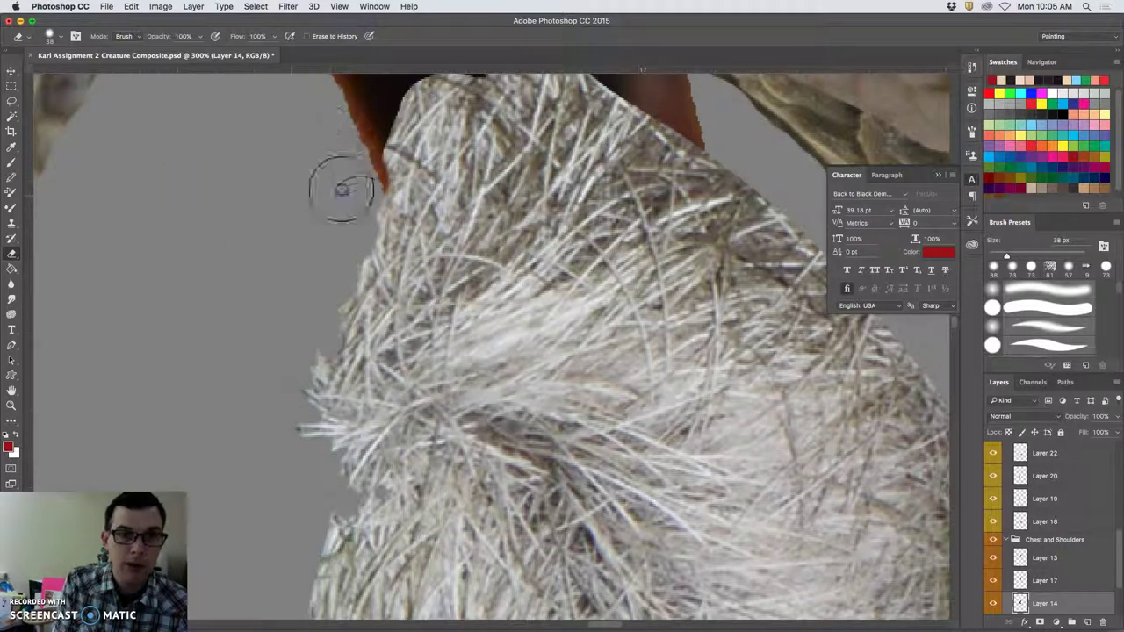
Erase the jagged left edge of the orange-brown part on Layer 14 into a smooth outline
scroll(331, 246, up, 5)
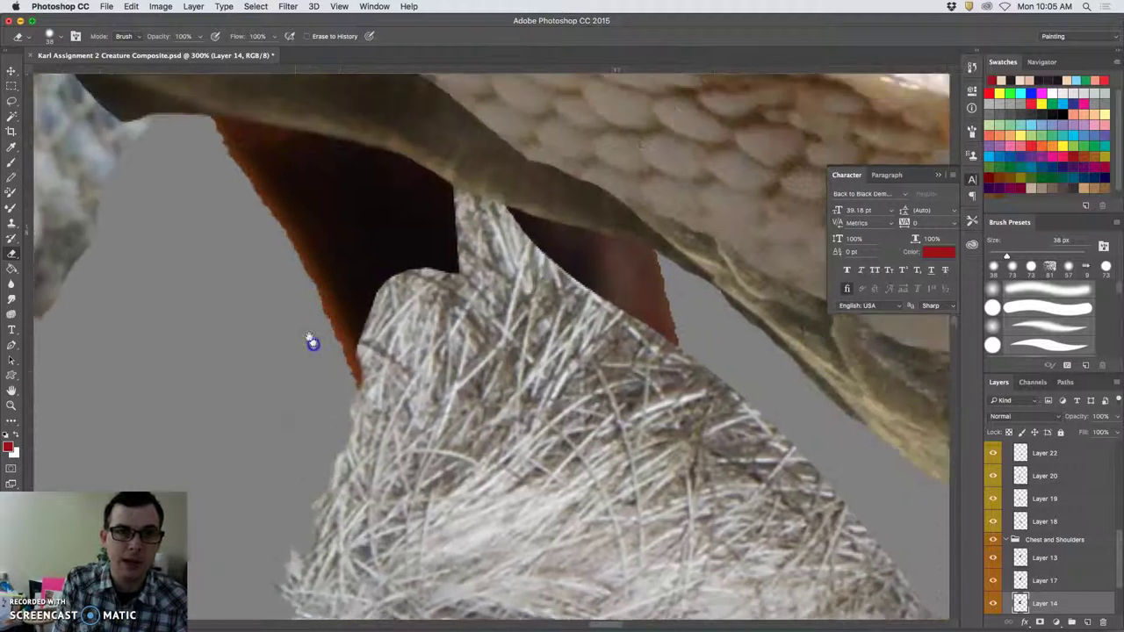
scroll(313, 343, up, 2)
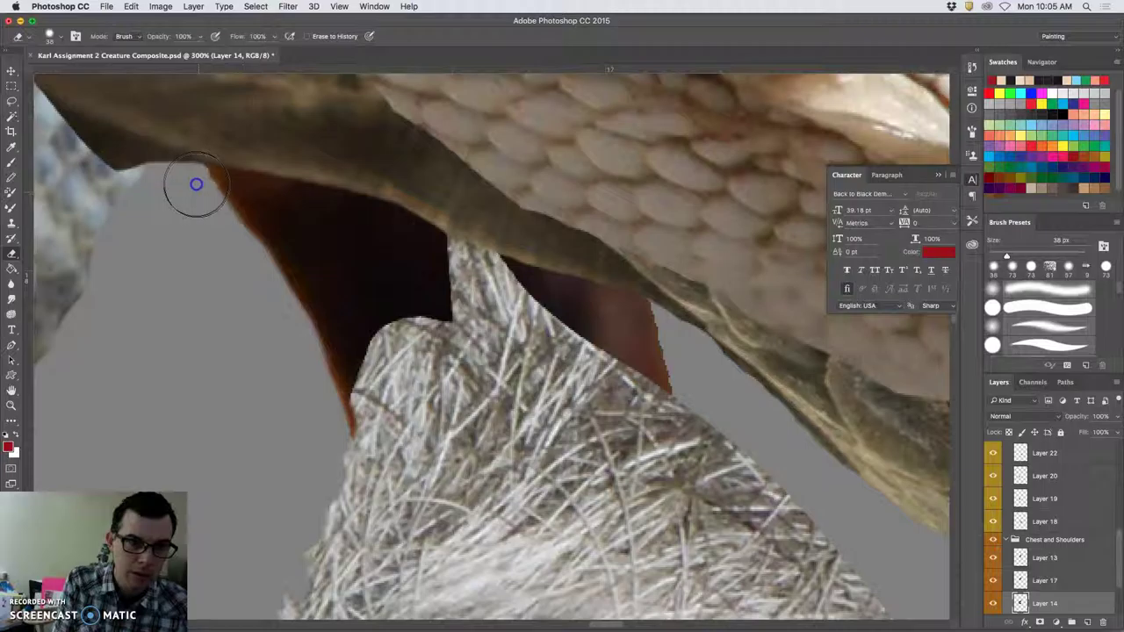
mouse_move(259, 303)
mouse_down()
mouse_move(300, 353)
mouse_move(293, 316)
mouse_up()
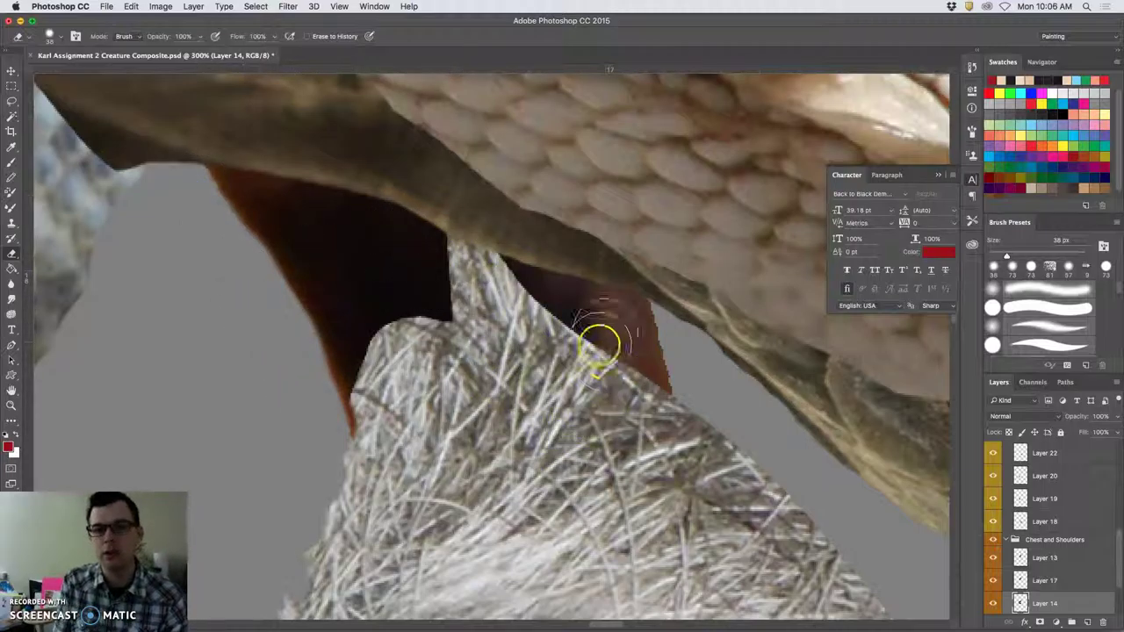
drag(583, 373, 599, 351)
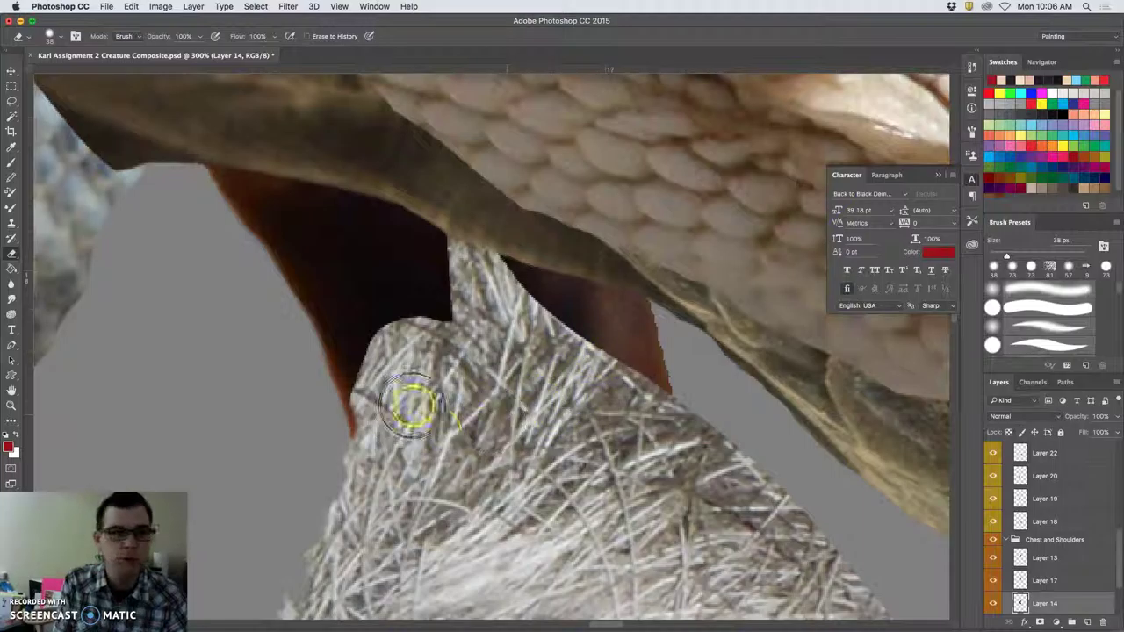
Select the furry claw on Layer 24 and erase its hard top edge into ragged fur tufts
super+click(445, 428)
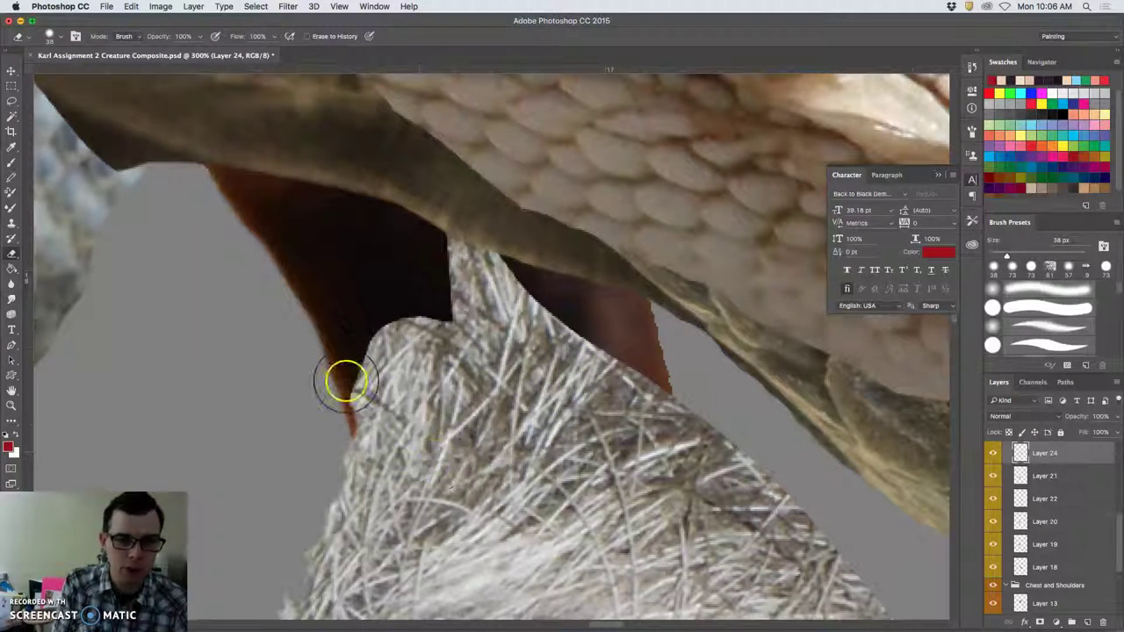
click(357, 387)
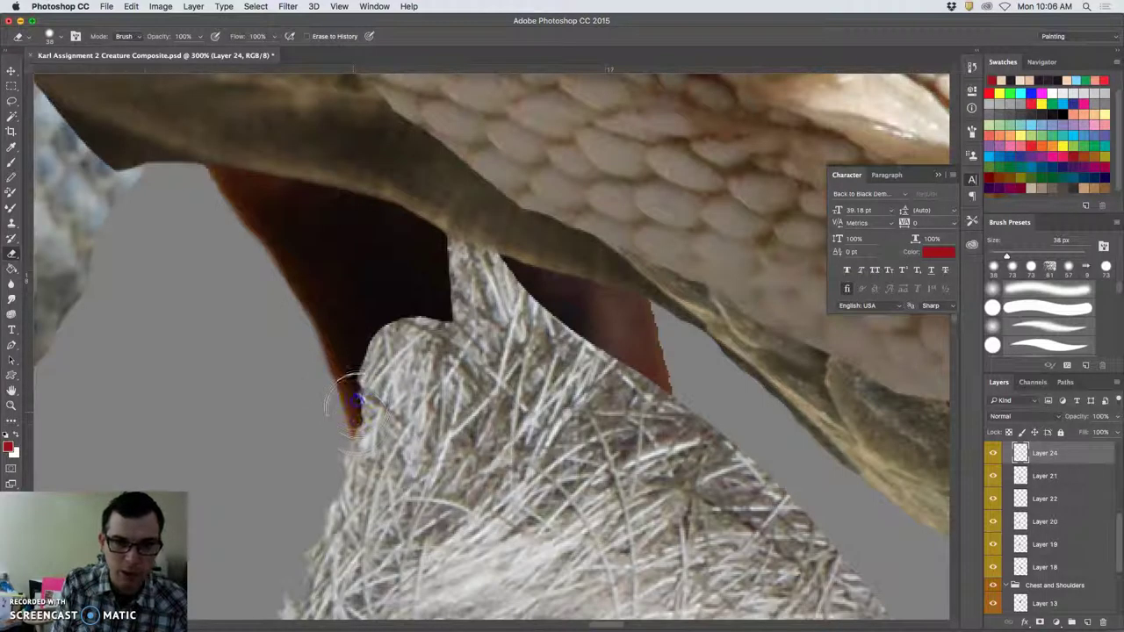
mouse_move(349, 376)
mouse_down()
mouse_move(418, 341)
mouse_move(393, 396)
mouse_move(421, 370)
mouse_move(419, 387)
mouse_move(428, 376)
mouse_move(439, 341)
mouse_move(375, 341)
mouse_move(431, 293)
mouse_move(465, 276)
mouse_move(494, 286)
mouse_move(494, 295)
mouse_move(466, 296)
mouse_move(494, 302)
mouse_move(535, 270)
mouse_move(528, 388)
mouse_move(571, 324)
mouse_move(566, 345)
mouse_move(587, 343)
mouse_move(592, 362)
mouse_move(606, 357)
mouse_move(596, 417)
mouse_move(652, 391)
mouse_move(642, 409)
mouse_move(652, 442)
mouse_move(731, 416)
mouse_move(713, 447)
mouse_move(723, 454)
mouse_move(760, 443)
mouse_up()
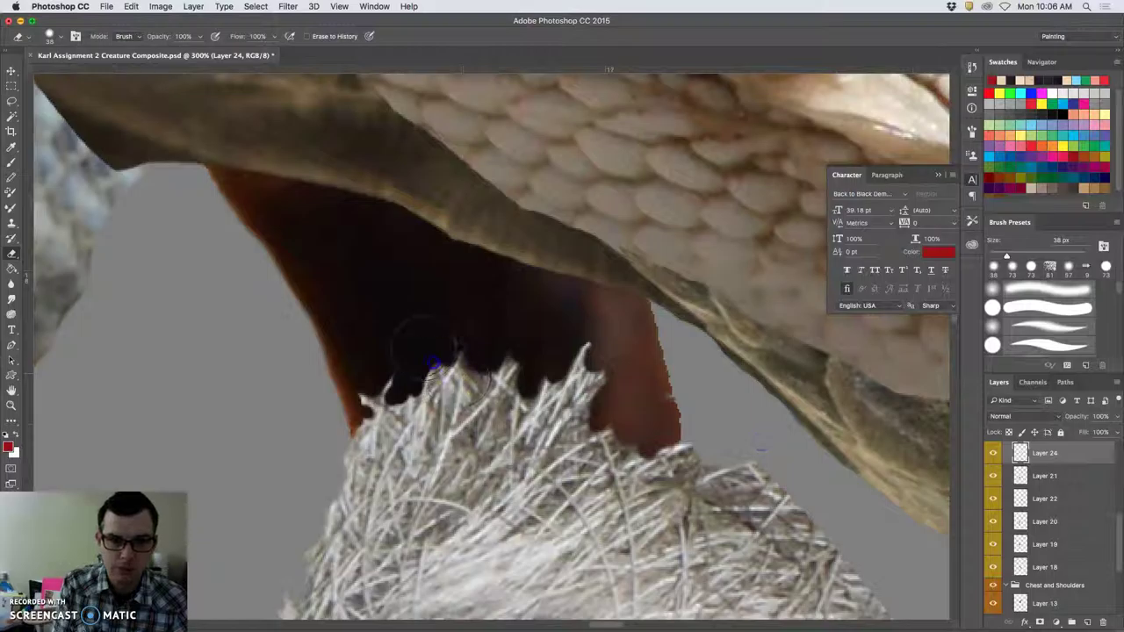
drag(409, 347, 405, 369)
Erase part of the grass patch along the lower left edge of the fur on Layer 24
mouse_move(566, 424)
mouse_down()
mouse_move(589, 359)
mouse_move(603, 385)
mouse_move(499, 186)
mouse_up()
drag(478, 339, 482, 236)
drag(464, 334, 519, 246)
mouse_move(236, 297)
mouse_down()
mouse_move(229, 326)
mouse_move(253, 307)
mouse_up()
mouse_move(209, 389)
mouse_down()
mouse_move(251, 345)
mouse_move(236, 425)
mouse_move(254, 462)
mouse_move(273, 409)
mouse_move(239, 458)
mouse_move(233, 490)
mouse_move(239, 450)
mouse_move(221, 404)
mouse_move(231, 446)
mouse_move(224, 438)
mouse_move(211, 367)
mouse_move(228, 287)
mouse_move(208, 354)
mouse_move(232, 317)
mouse_move(216, 353)
mouse_move(219, 448)
mouse_move(423, 268)
mouse_move(450, 294)
mouse_move(445, 237)
mouse_move(373, 336)
mouse_move(367, 390)
mouse_move(392, 409)
mouse_move(416, 321)
mouse_move(426, 370)
mouse_up()
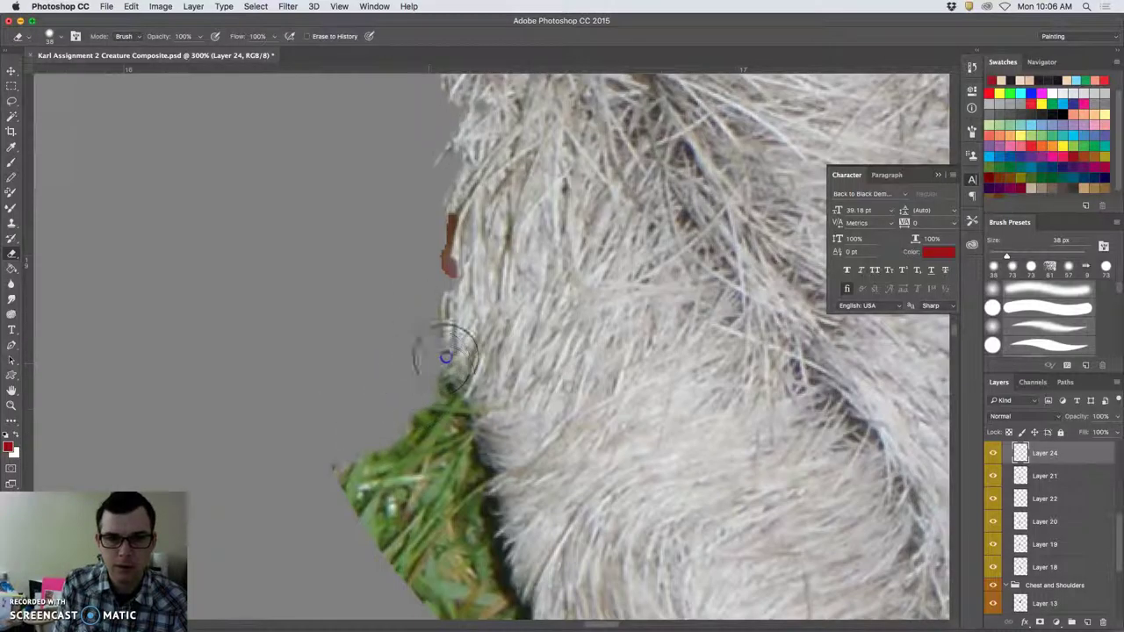
mouse_move(446, 423)
mouse_down()
mouse_move(452, 394)
mouse_move(475, 354)
mouse_move(405, 455)
mouse_move(387, 440)
mouse_move(338, 447)
mouse_move(318, 520)
mouse_move(411, 562)
mouse_move(454, 481)
mouse_move(442, 321)
mouse_up()
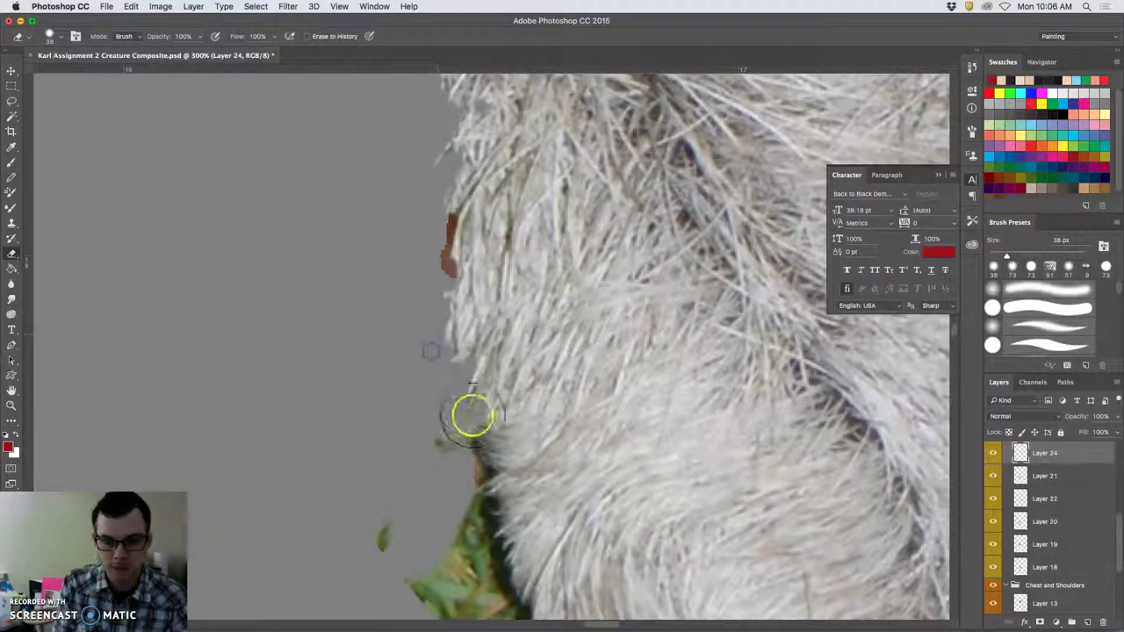
Erase background along the upper right edge of the fur and the stray grass bits by its lower left edge
key(super+minus)
key(super+minus)
drag(586, 339, 425, 257)
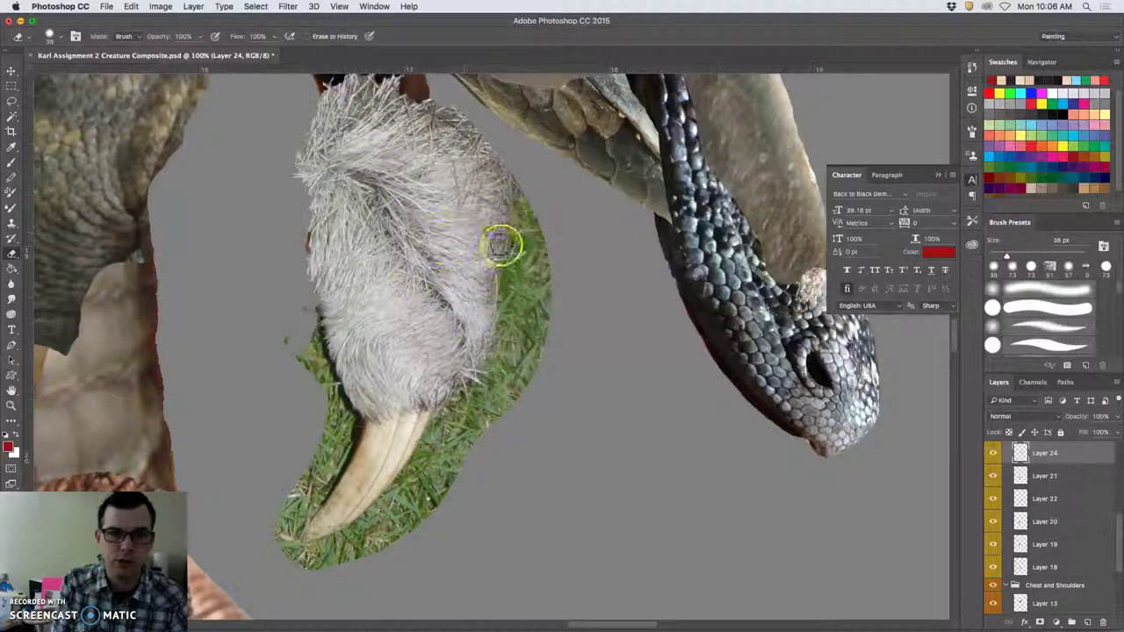
drag(495, 261, 520, 165)
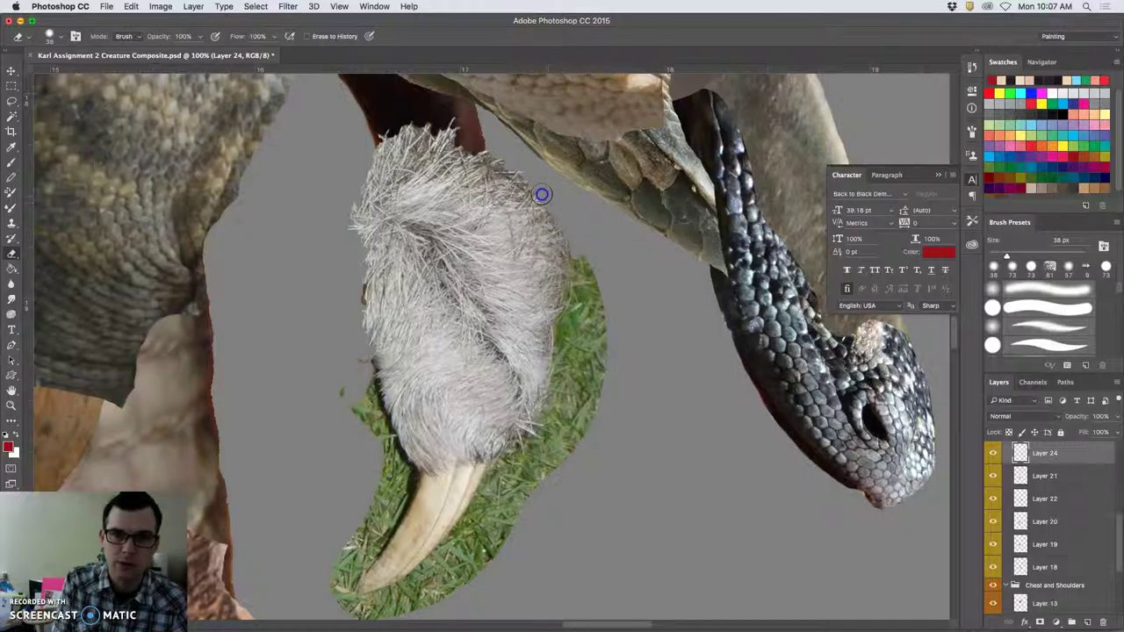
drag(542, 194, 583, 264)
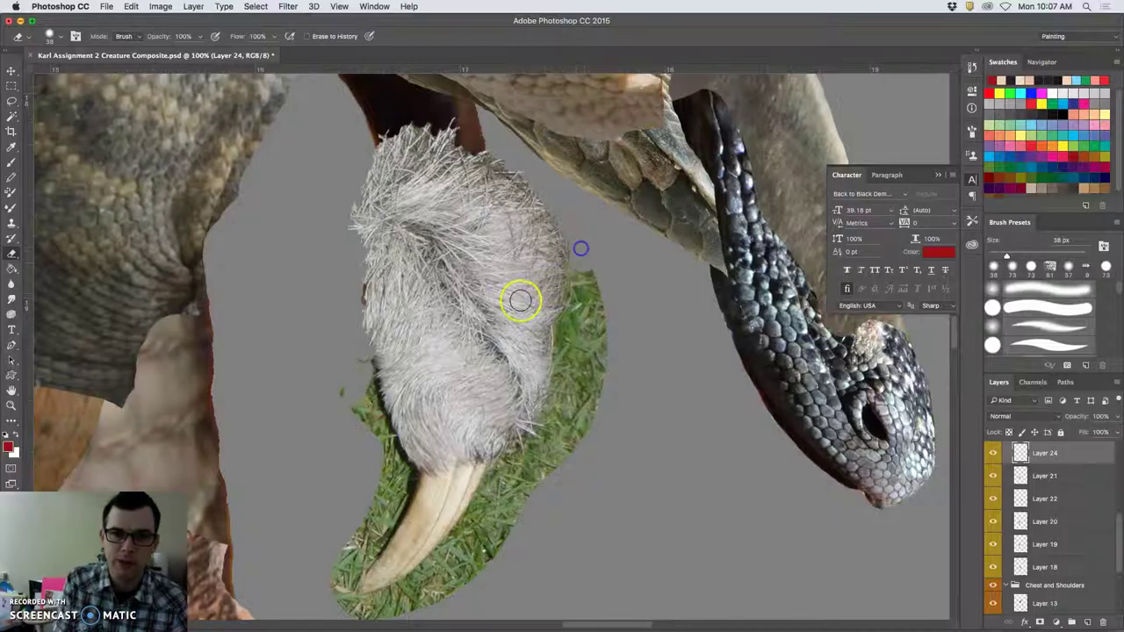
drag(354, 376, 364, 362)
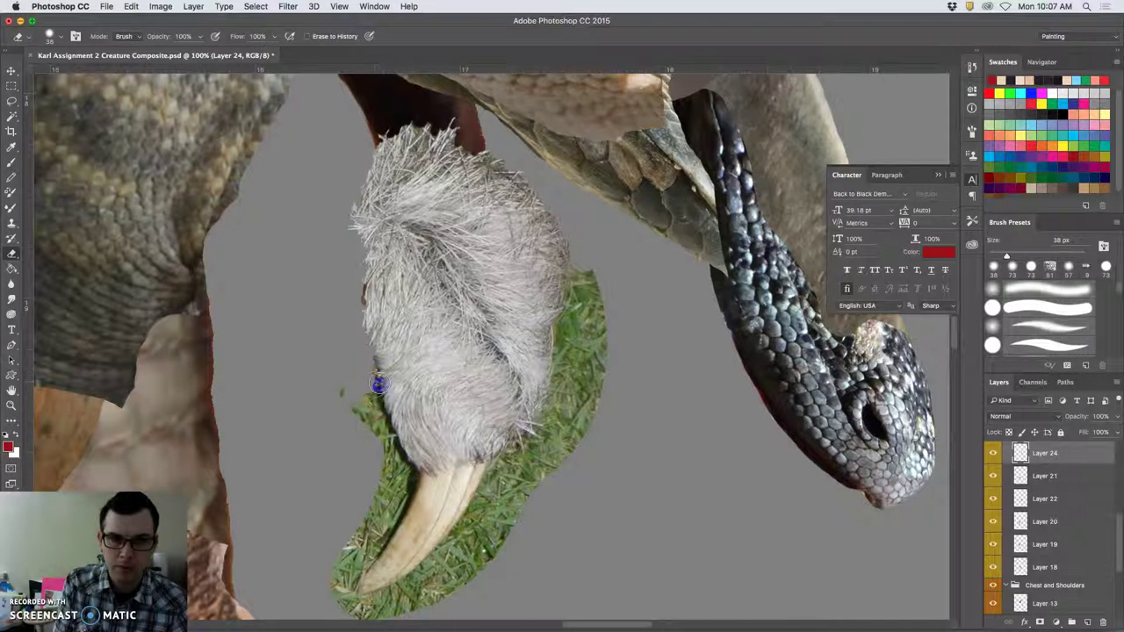
click(343, 379)
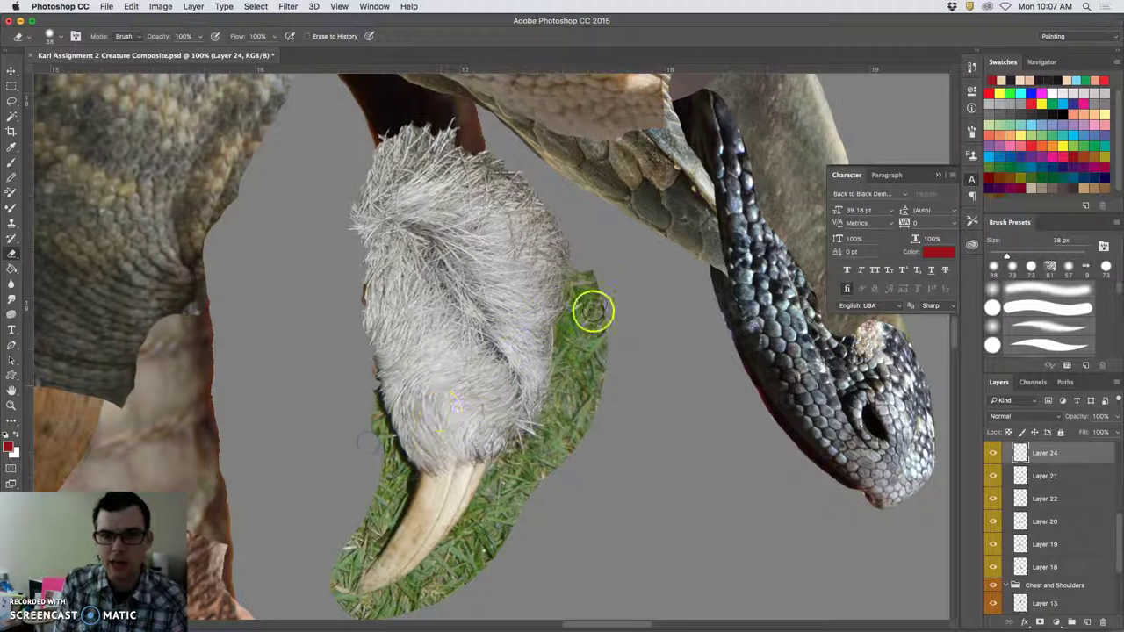
Select the dark shadow strip along the fur's lower left edge with the Magic Wand, erase it, and deselect
key(super+plus)
key(super+plus)
key(super+plus)
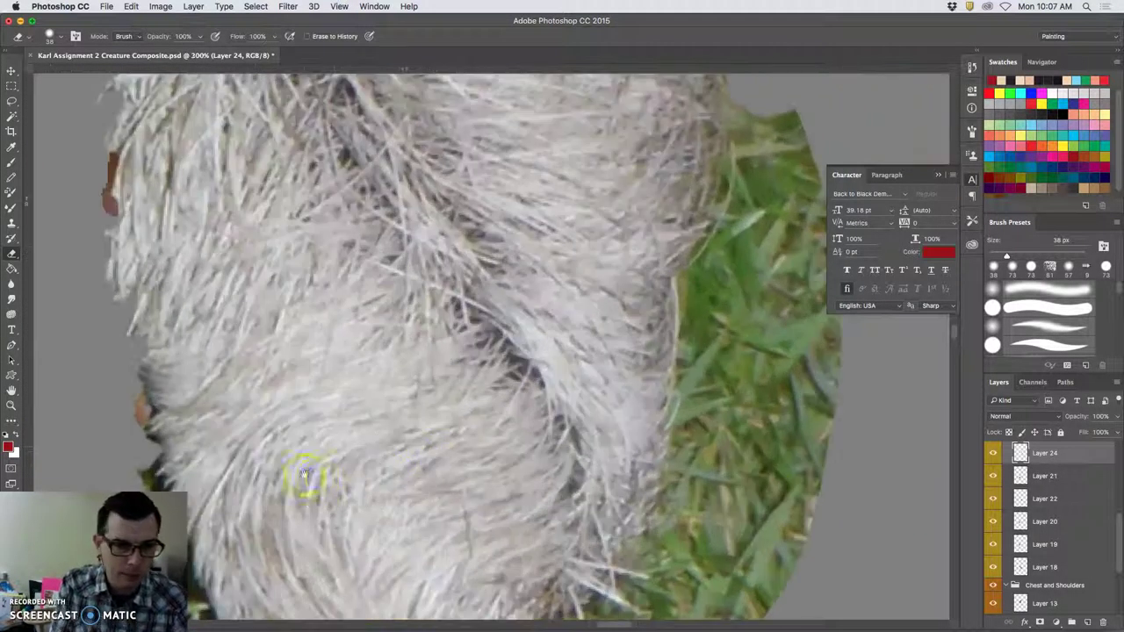
drag(304, 472, 369, 331)
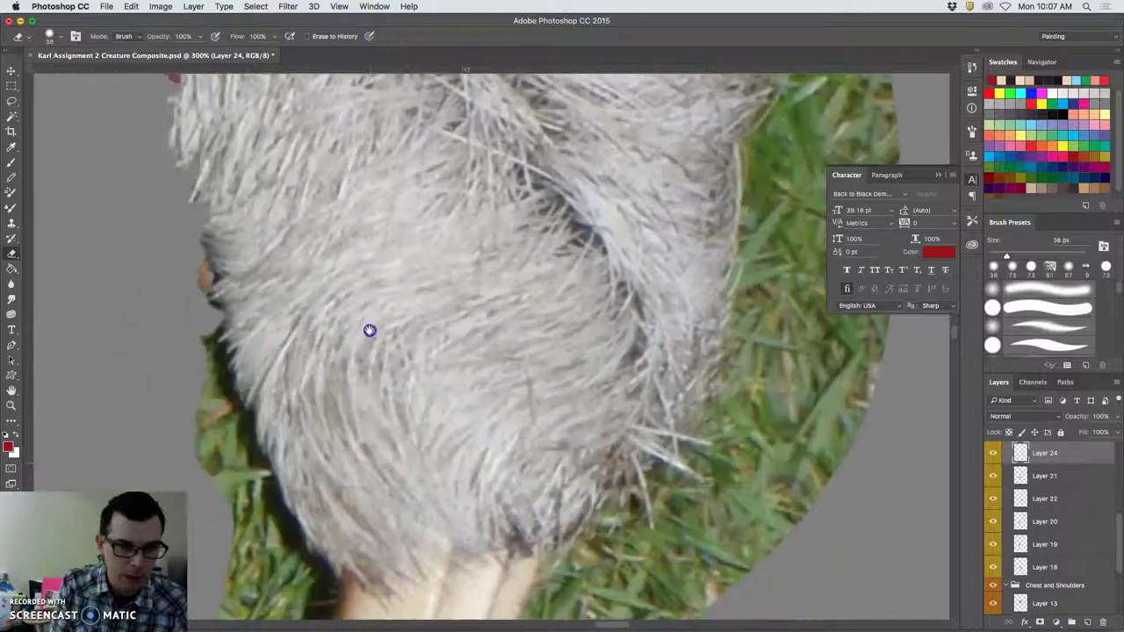
click(12, 116)
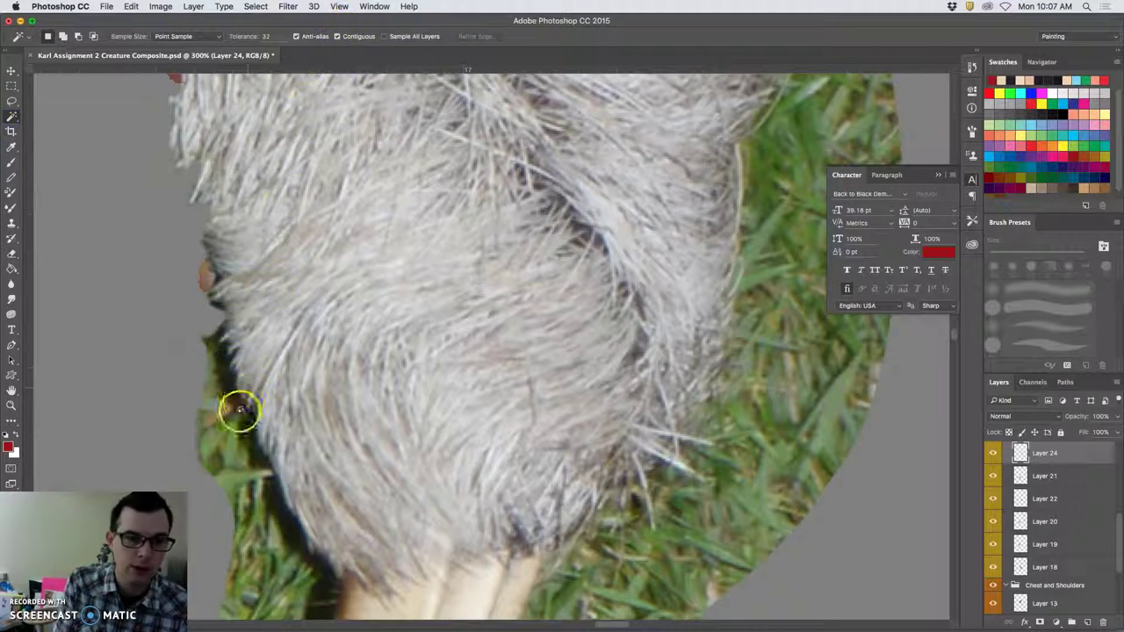
shift+click(275, 498)
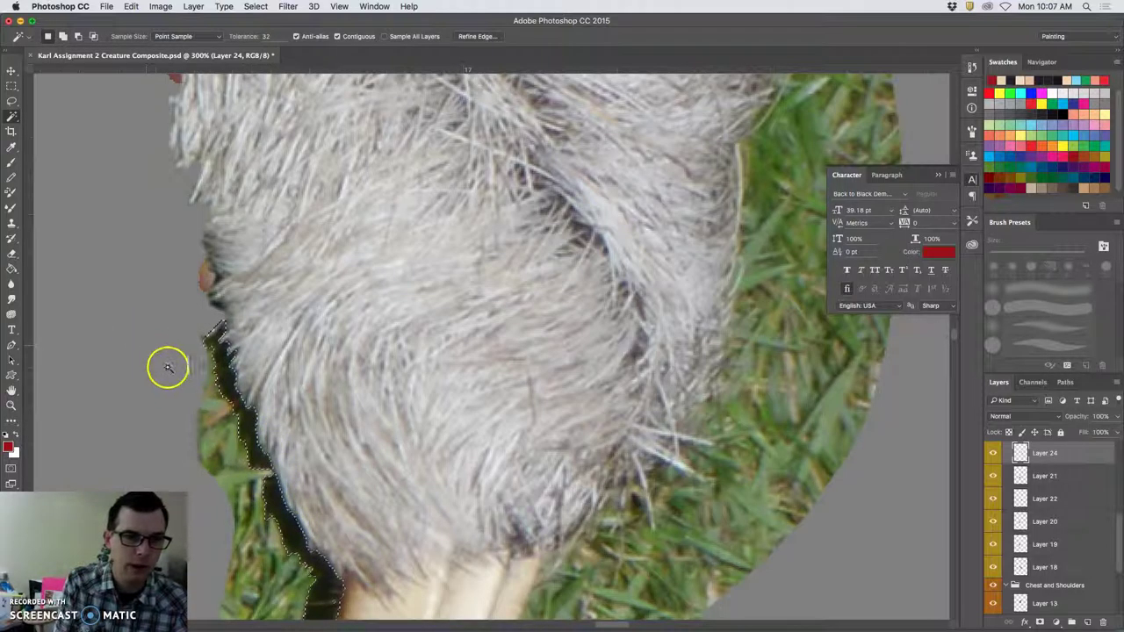
click(11, 253)
mouse_move(264, 363)
mouse_down()
mouse_move(241, 532)
mouse_move(274, 554)
mouse_move(300, 596)
mouse_move(325, 600)
mouse_move(346, 555)
mouse_move(331, 510)
mouse_up()
key(super+d)
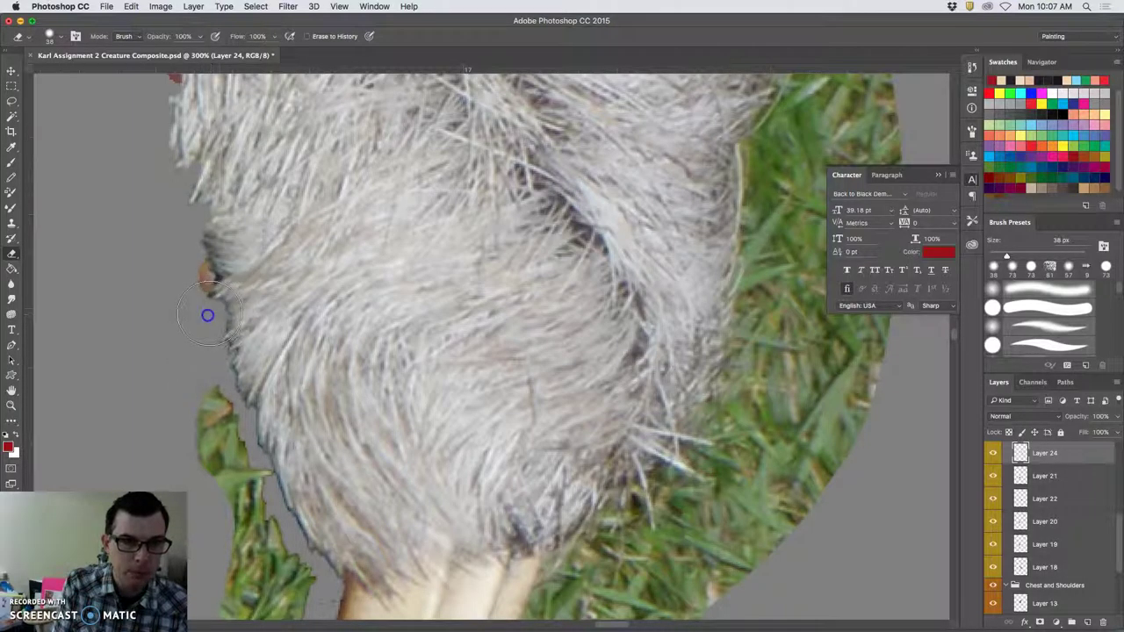
Erase the remaining grass along the fur's lower left edge down to the base of the claw
click(216, 281)
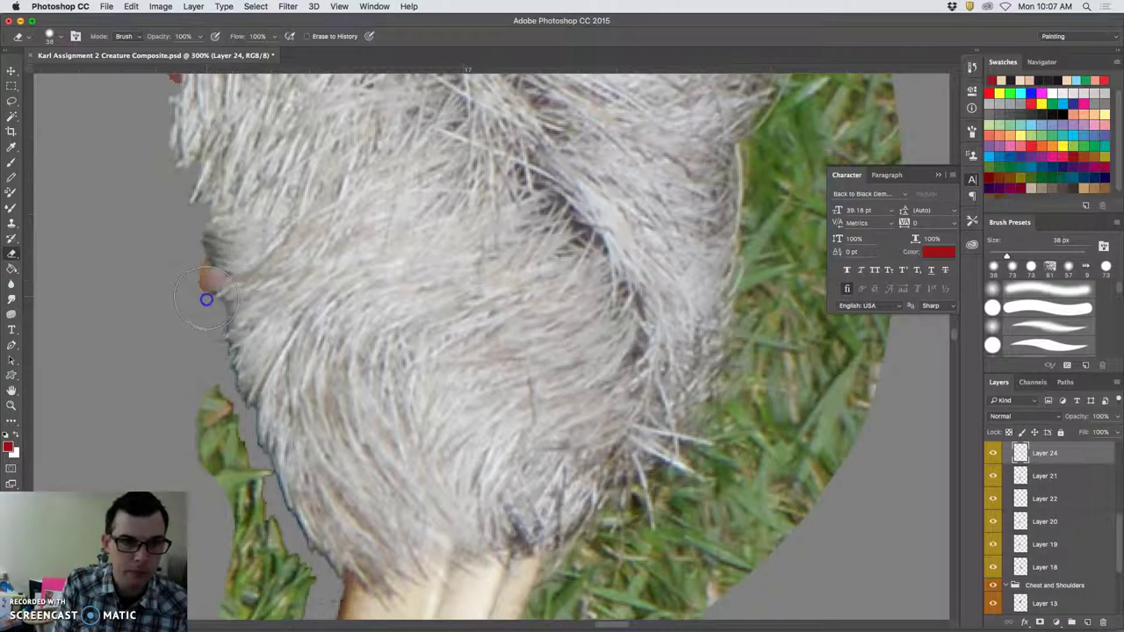
click(220, 351)
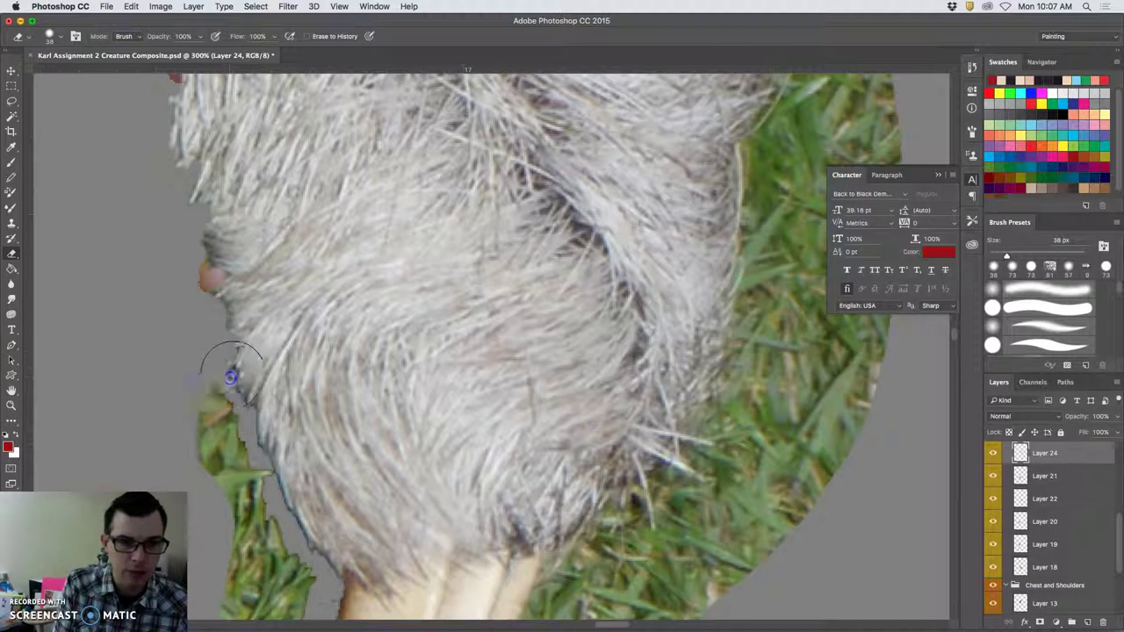
mouse_move(232, 379)
mouse_down()
mouse_move(275, 503)
mouse_move(273, 490)
mouse_move(306, 563)
mouse_move(324, 566)
mouse_move(333, 588)
mouse_move(245, 453)
mouse_move(260, 451)
mouse_move(250, 425)
mouse_move(198, 386)
mouse_move(230, 429)
mouse_move(231, 468)
mouse_move(209, 462)
mouse_move(269, 513)
mouse_move(253, 486)
mouse_up()
mouse_move(327, 451)
mouse_down()
mouse_move(353, 326)
mouse_move(381, 278)
mouse_up()
mouse_move(379, 400)
mouse_down()
mouse_move(373, 439)
mouse_move(381, 418)
mouse_move(373, 450)
mouse_move(377, 435)
mouse_move(350, 467)
mouse_move(346, 447)
mouse_move(287, 405)
mouse_move(277, 370)
mouse_move(331, 392)
mouse_up()
Erase the grass beneath the fur to the right of the claw's base, undoing one stroke and redoing it
mouse_move(667, 379)
mouse_down()
mouse_move(439, 457)
mouse_move(429, 439)
mouse_move(451, 401)
mouse_move(472, 423)
mouse_up()
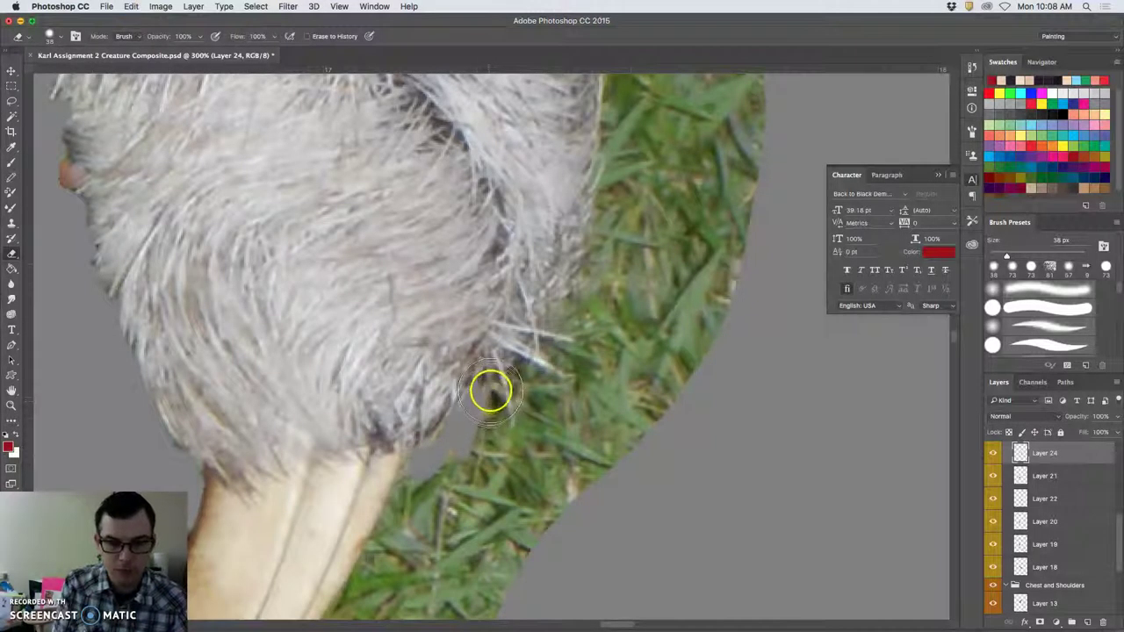
key(super+z)
mouse_move(469, 395)
mouse_down()
mouse_move(453, 440)
mouse_move(415, 481)
mouse_up()
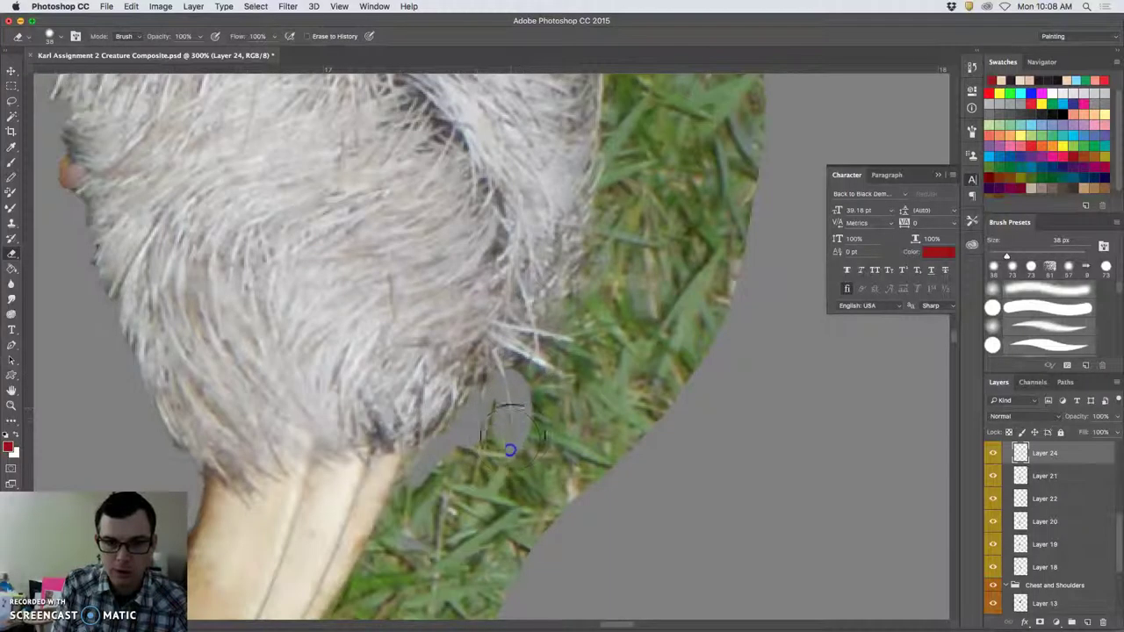
mouse_move(510, 449)
mouse_down()
mouse_move(495, 389)
mouse_move(486, 436)
mouse_up()
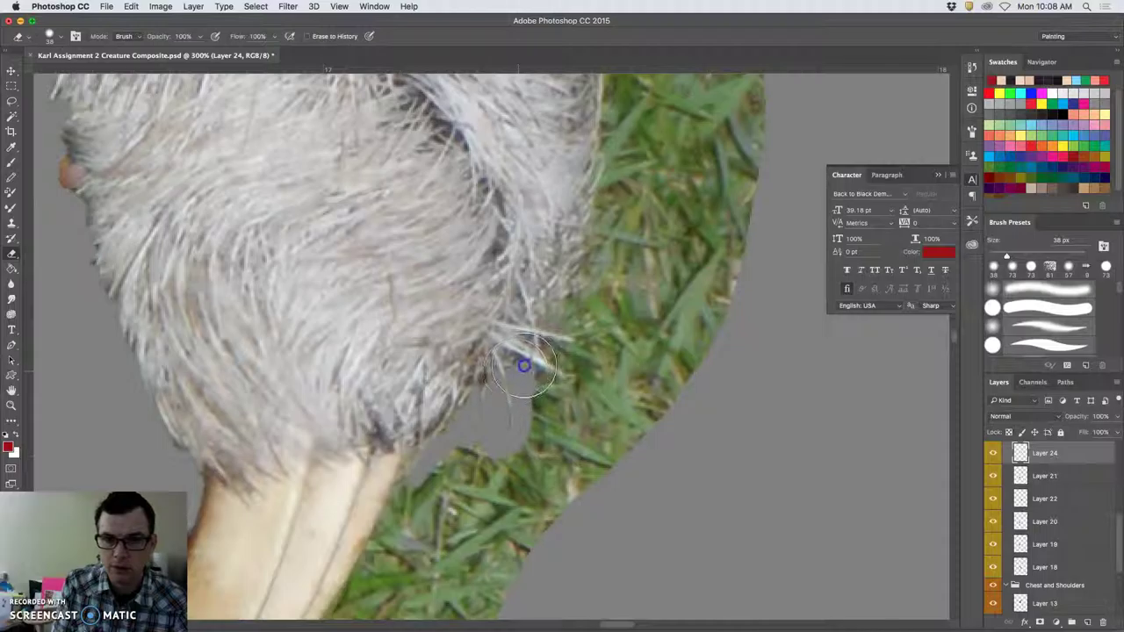
Erase the grass around the protruding white tuft and up the lower right edge of the fur
mouse_move(525, 367)
mouse_down()
mouse_move(574, 387)
mouse_move(550, 348)
mouse_up()
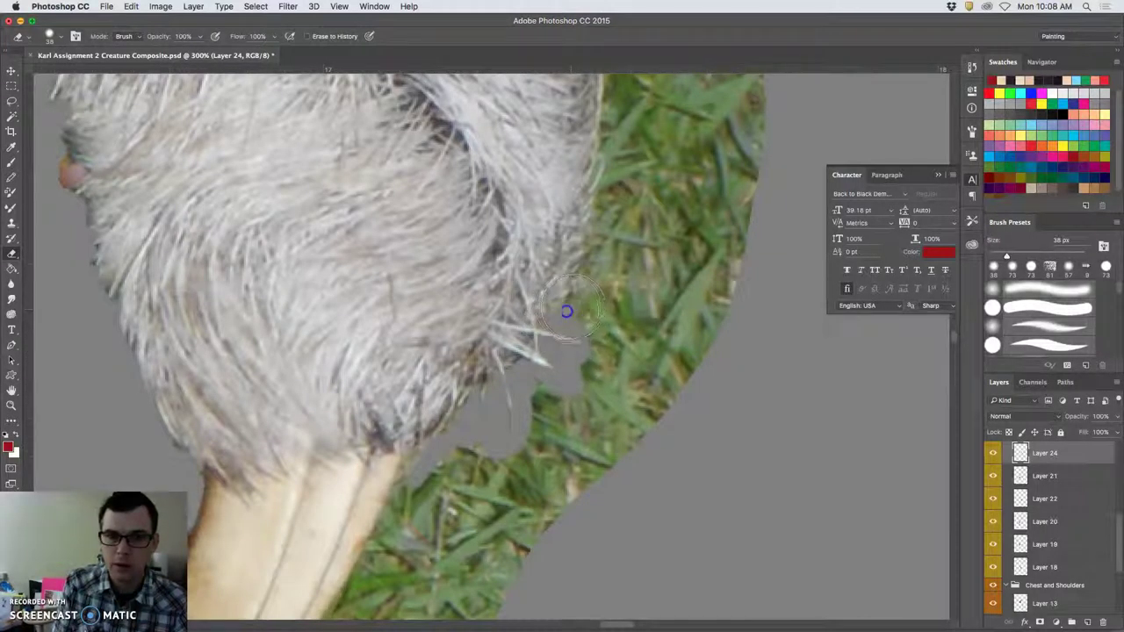
drag(590, 289, 606, 253)
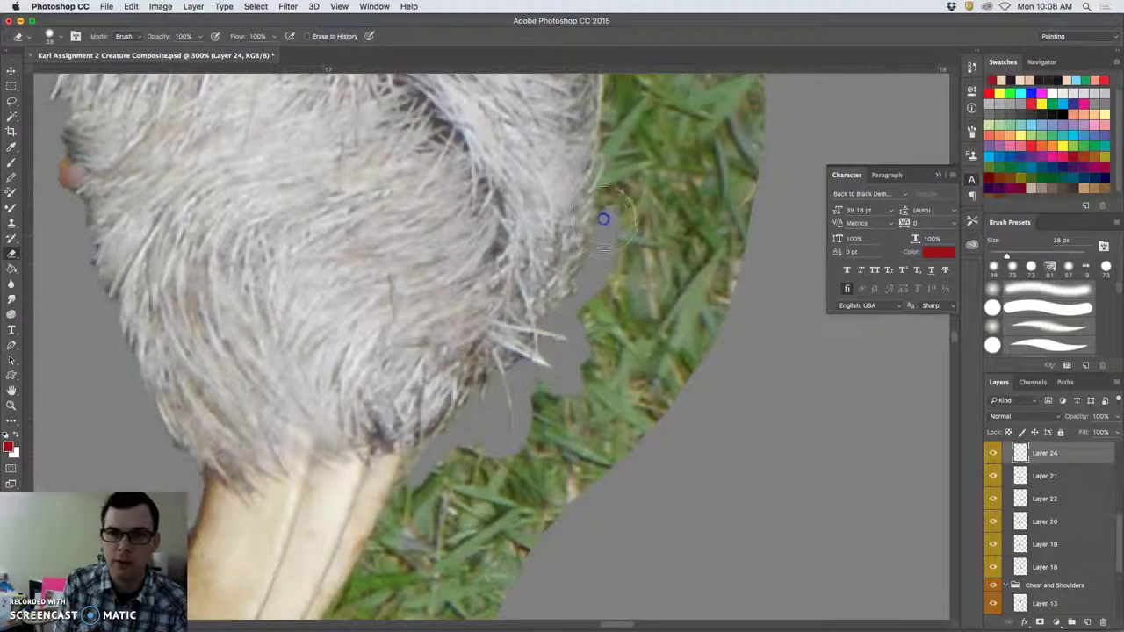
click(598, 173)
Cut the grass away from the fur's right edge and erase the detached strip of grass beside it
mouse_move(632, 299)
mouse_down()
mouse_move(605, 296)
mouse_move(551, 260)
mouse_move(492, 476)
mouse_up()
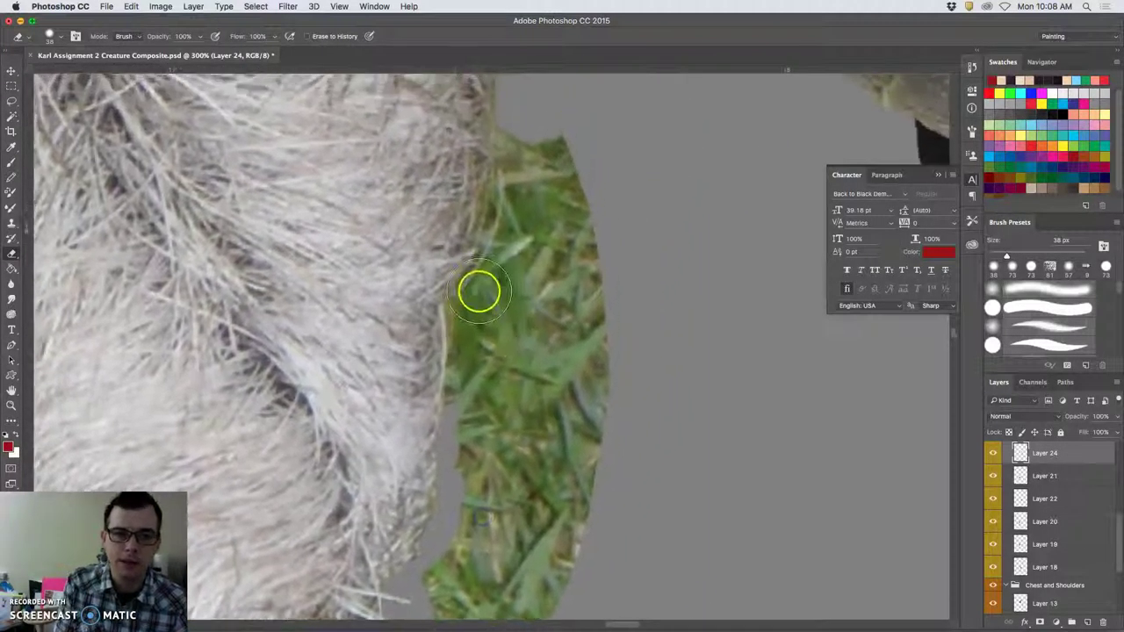
mouse_move(458, 307)
mouse_down()
mouse_move(477, 296)
mouse_move(514, 221)
mouse_move(520, 158)
mouse_up()
mouse_move(517, 218)
mouse_down()
mouse_move(457, 316)
mouse_move(458, 367)
mouse_up()
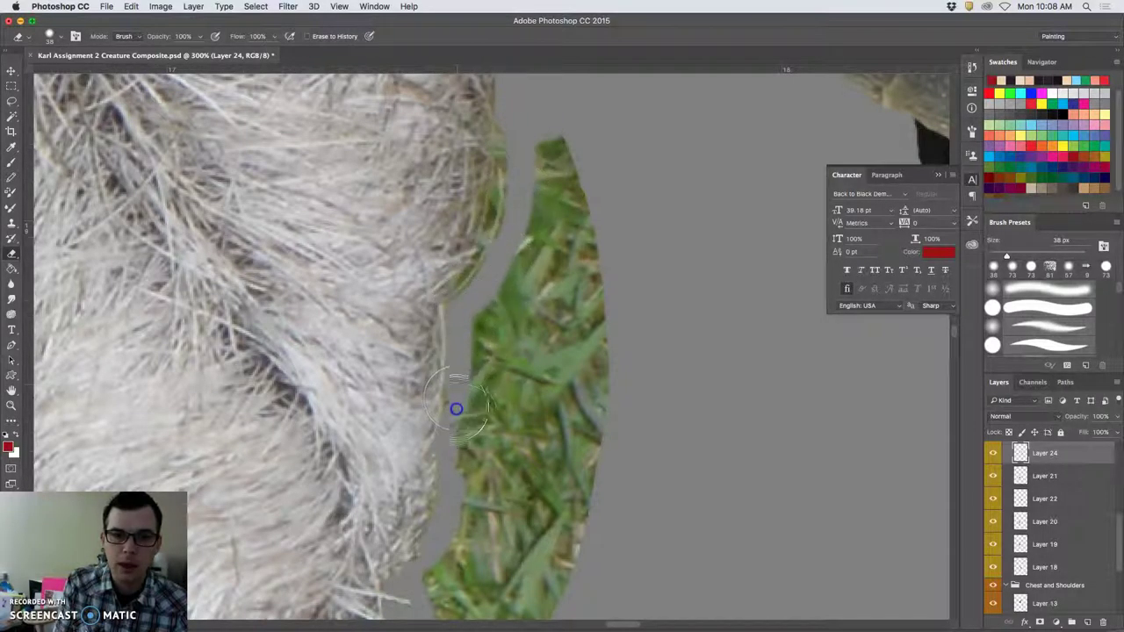
mouse_move(456, 413)
mouse_down()
mouse_move(508, 283)
mouse_move(482, 292)
mouse_move(480, 327)
mouse_move(544, 233)
mouse_move(538, 193)
mouse_move(570, 177)
mouse_move(590, 260)
mouse_move(590, 235)
mouse_move(473, 402)
mouse_move(476, 504)
mouse_move(495, 506)
mouse_move(529, 439)
mouse_move(569, 396)
mouse_move(605, 468)
mouse_up()
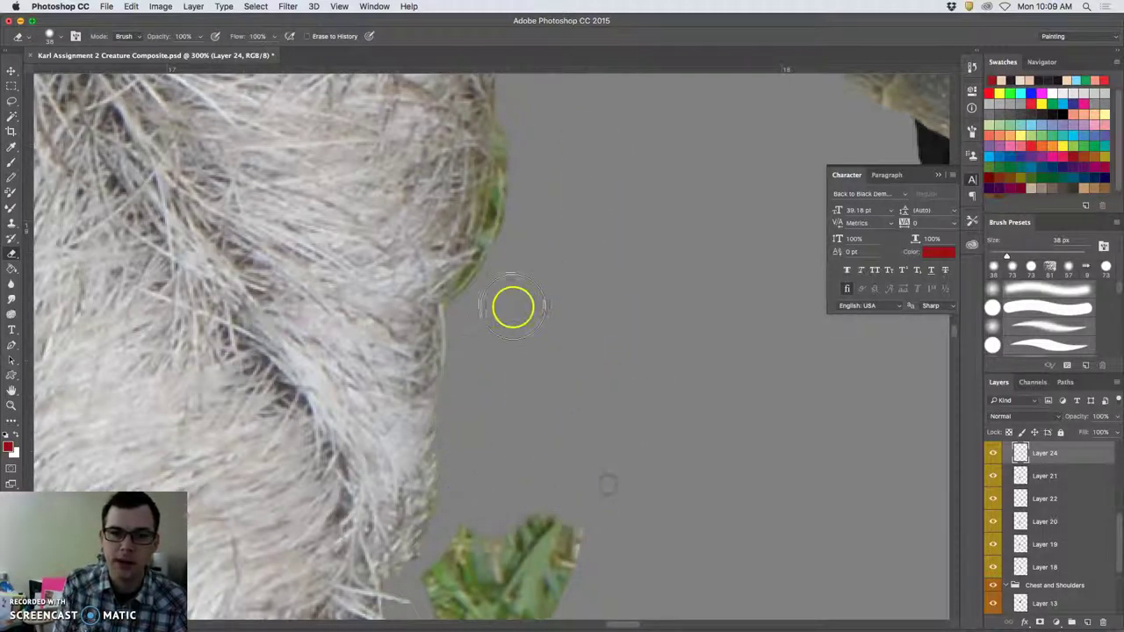
Erase the thin green fringe left along the bulge on the fur's right edge
drag(504, 150, 501, 121)
click(497, 156)
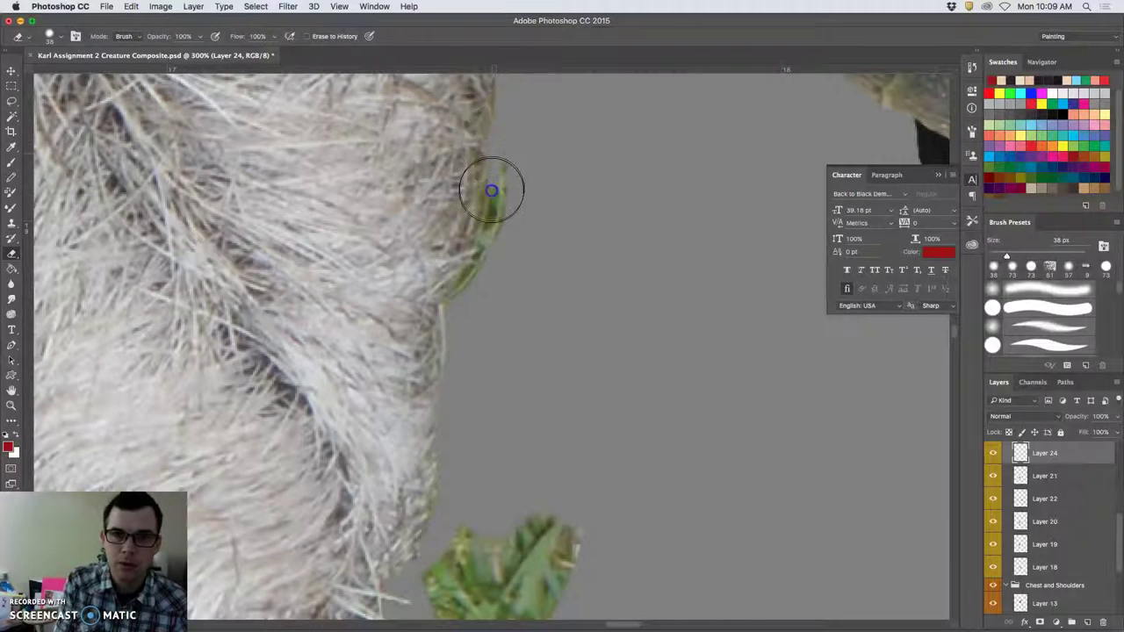
mouse_move(491, 192)
mouse_down()
mouse_move(483, 242)
mouse_move(459, 251)
mouse_move(473, 180)
mouse_up()
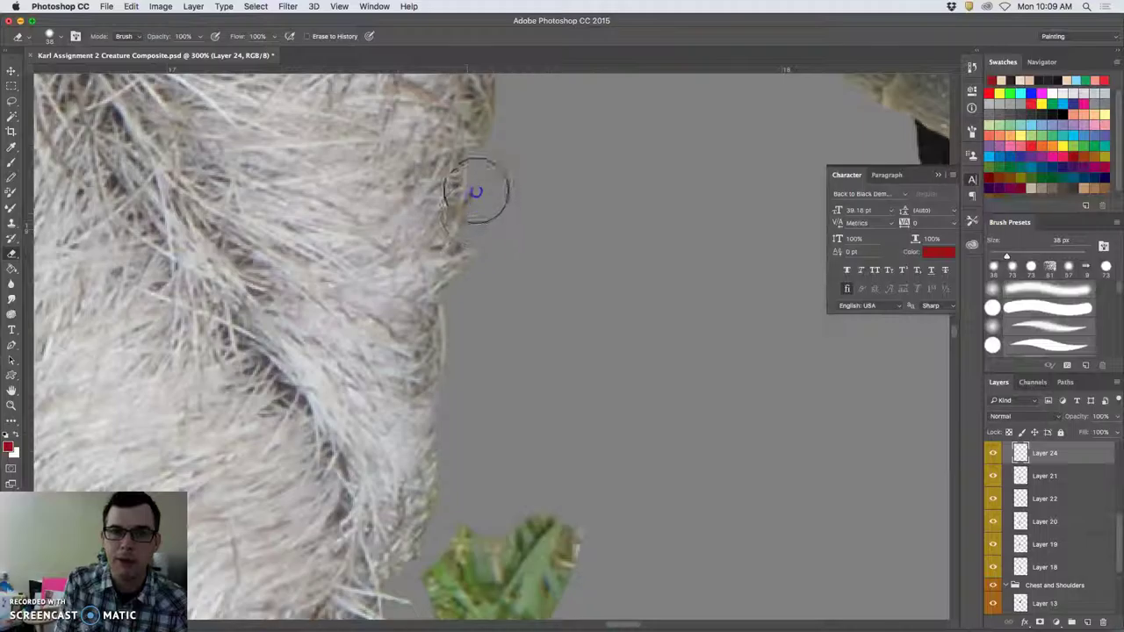
drag(494, 157, 486, 306)
click(477, 284)
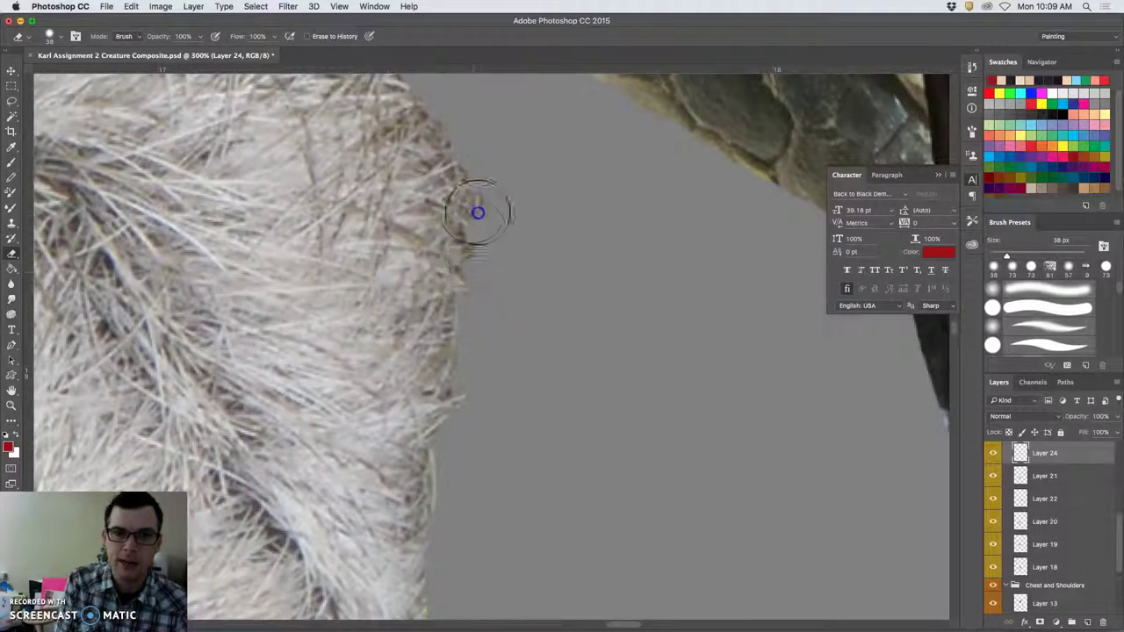
Refine the upper right edge of the fur with the eraser and clean the gray area beside it
mouse_move(468, 191)
mouse_down()
mouse_move(444, 123)
mouse_move(461, 141)
mouse_move(469, 232)
mouse_up()
drag(490, 193, 542, 306)
mouse_move(606, 331)
mouse_down()
mouse_move(585, 471)
mouse_move(699, 202)
mouse_move(698, 185)
mouse_move(686, 185)
mouse_move(700, 158)
mouse_move(670, 167)
mouse_move(680, 168)
mouse_move(676, 144)
mouse_move(651, 132)
mouse_move(658, 125)
mouse_move(635, 144)
mouse_up()
mouse_move(695, 188)
mouse_down()
mouse_move(713, 282)
mouse_move(700, 277)
mouse_move(731, 325)
mouse_up()
click(730, 341)
click(720, 253)
key(super+minus)
key(super+minus)
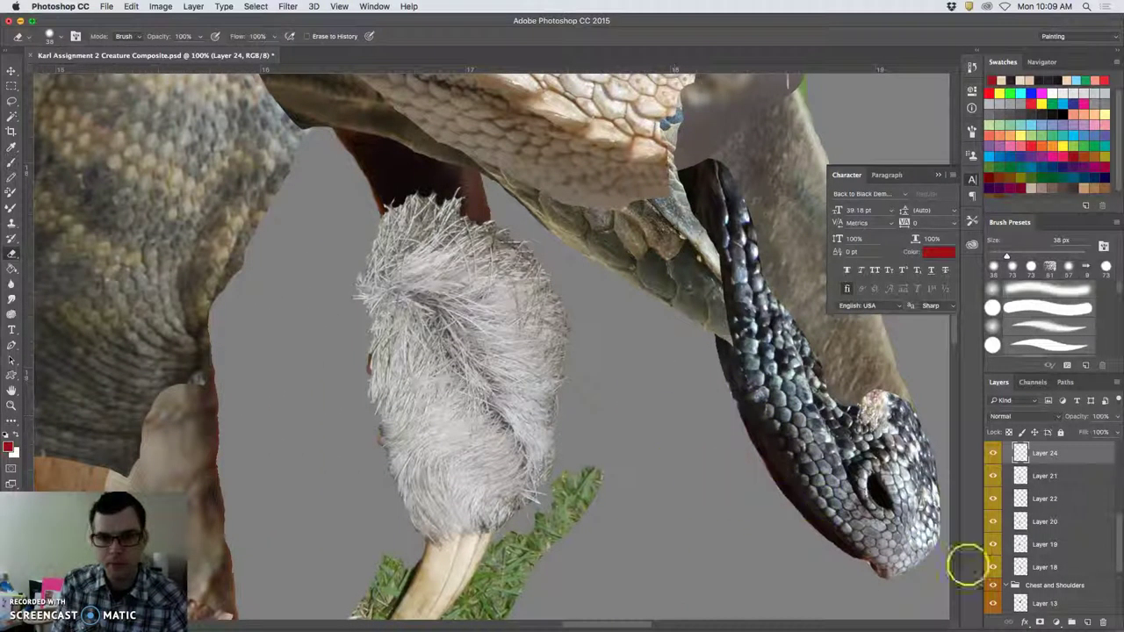
Compare the hand with and without the small fur piece, and erase the brown fingers on Layer 14 sticking out beside the fur
click(993, 452)
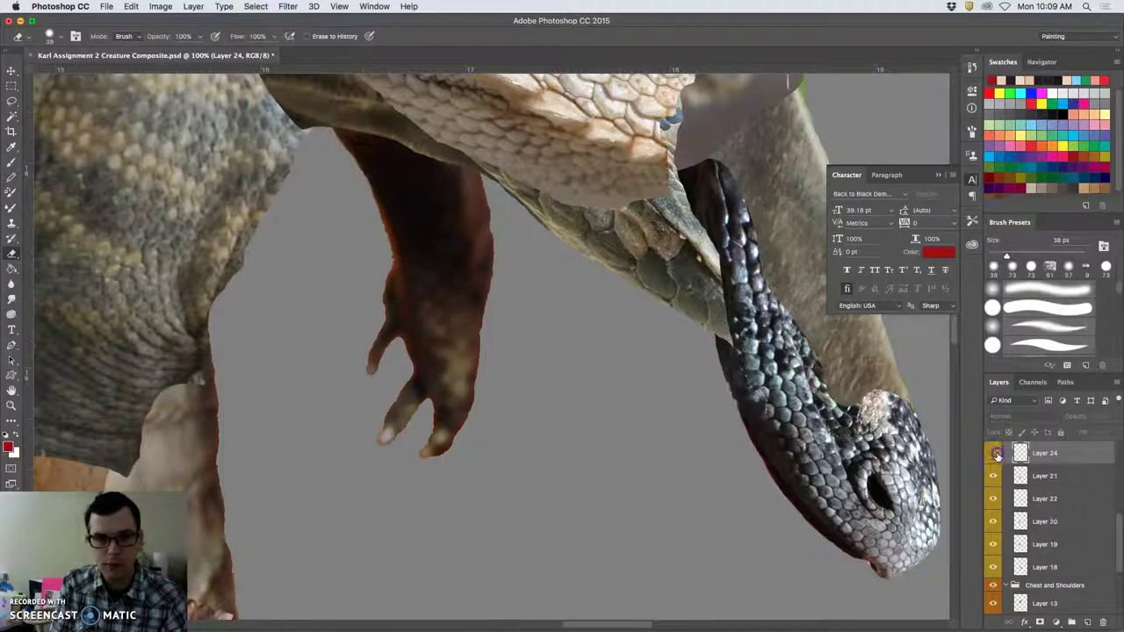
click(995, 453)
click(994, 453)
click(994, 453)
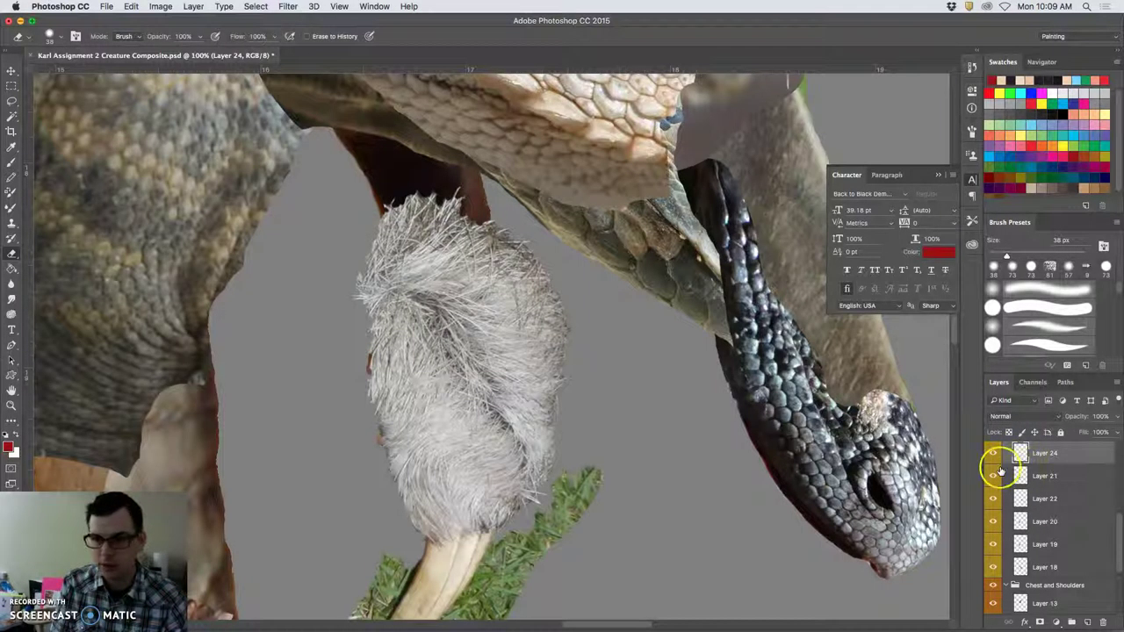
alt+super+right_click(407, 179)
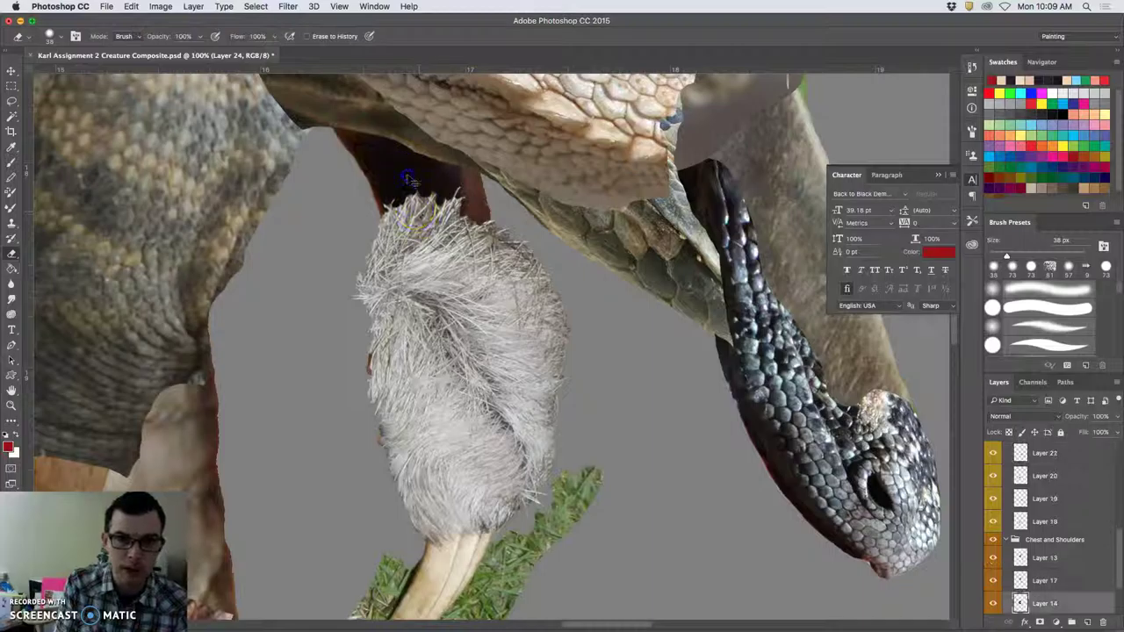
click(365, 367)
mouse_move(364, 367)
mouse_down()
mouse_move(387, 455)
mouse_move(377, 472)
mouse_move(360, 415)
mouse_move(377, 439)
mouse_up()
super+click(409, 426)
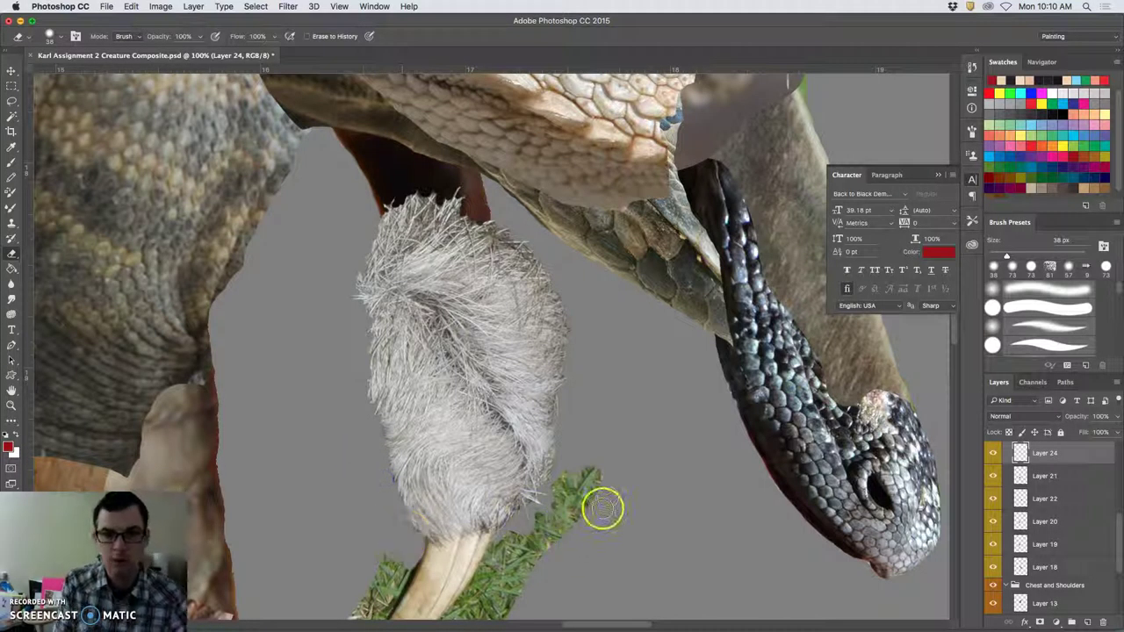
Select the large fur piece's layer, Layer 23, and erase along the fur's upper left edge to give it a hairy outline
mouse_move(635, 454)
mouse_down()
mouse_move(671, 324)
mouse_move(638, 275)
mouse_move(666, 303)
mouse_move(632, 282)
mouse_move(616, 296)
mouse_move(652, 264)
mouse_move(653, 304)
mouse_move(629, 345)
mouse_move(602, 364)
mouse_move(628, 324)
mouse_move(592, 353)
mouse_move(564, 350)
mouse_move(598, 380)
mouse_move(647, 290)
mouse_move(644, 343)
mouse_up()
drag(438, 376, 474, 339)
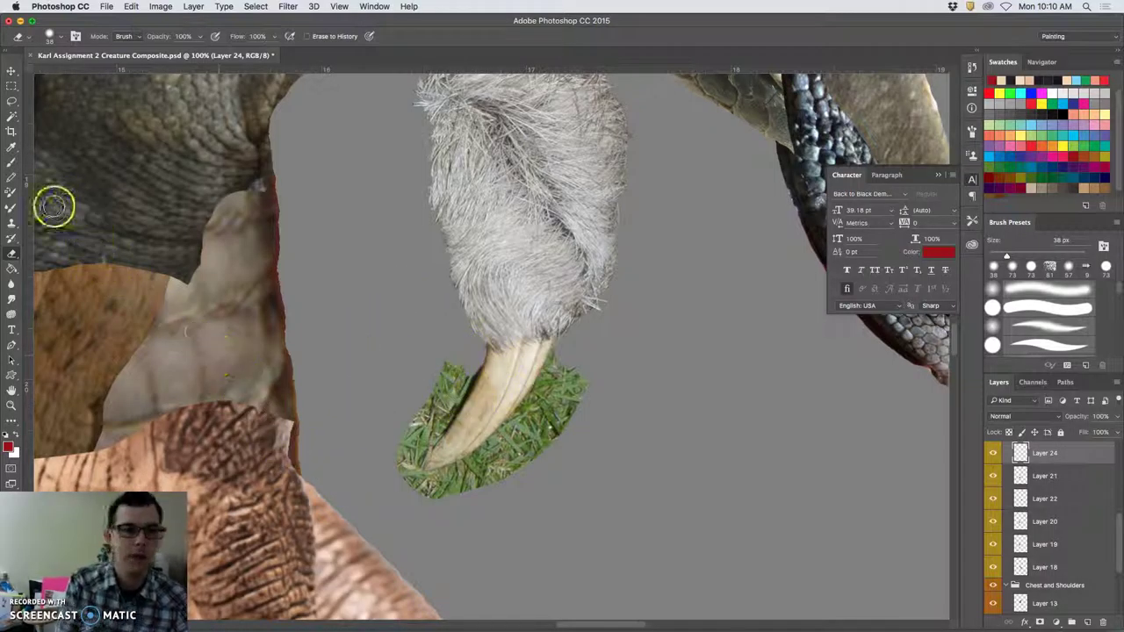
drag(346, 279, 702, 286)
drag(289, 323, 488, 319)
scroll(488, 320, down, 5)
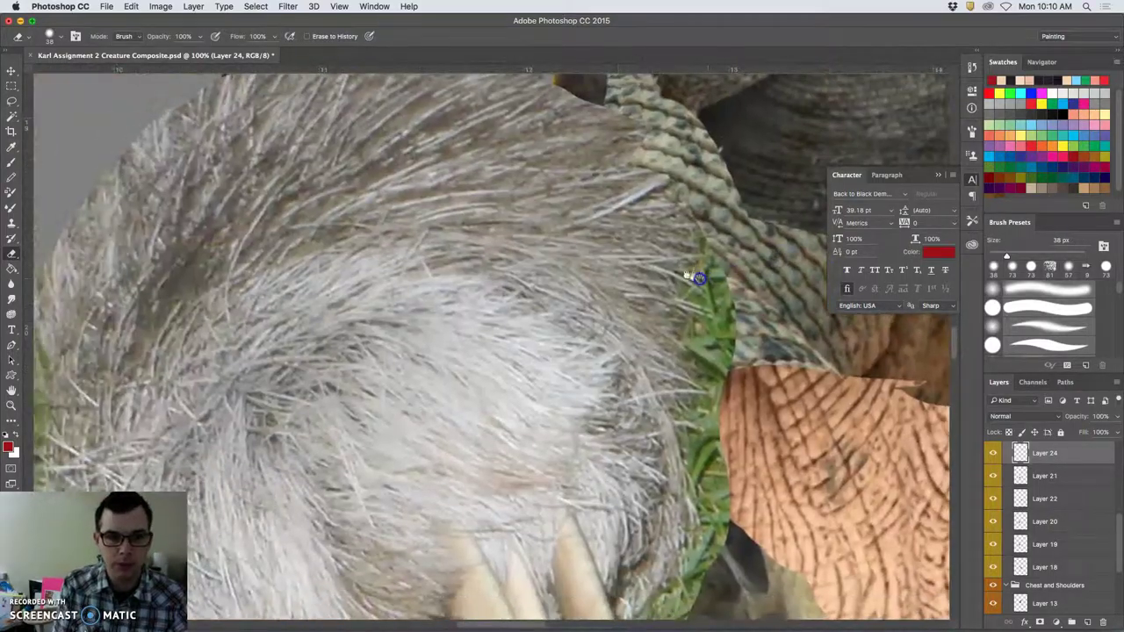
scroll(685, 268, down, 4)
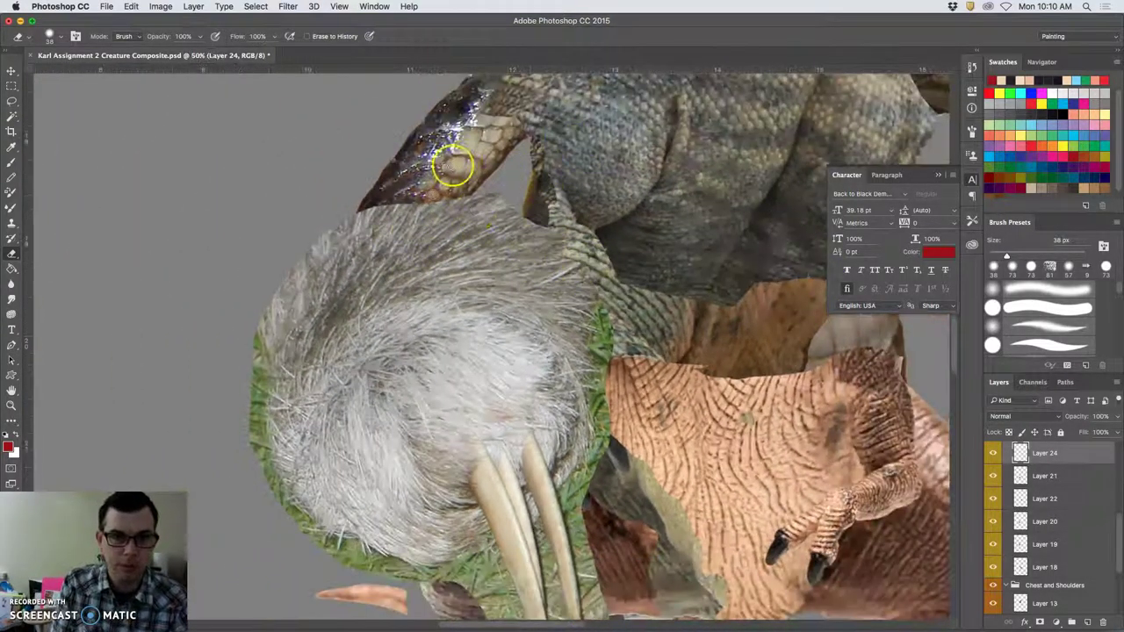
super+click(367, 271)
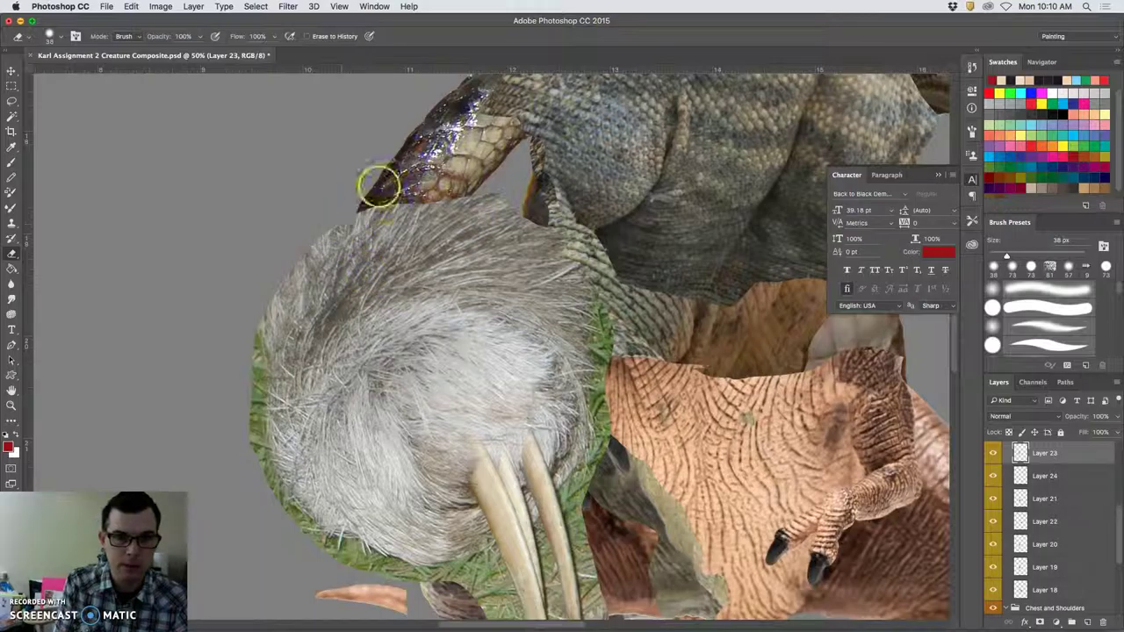
drag(352, 209, 359, 202)
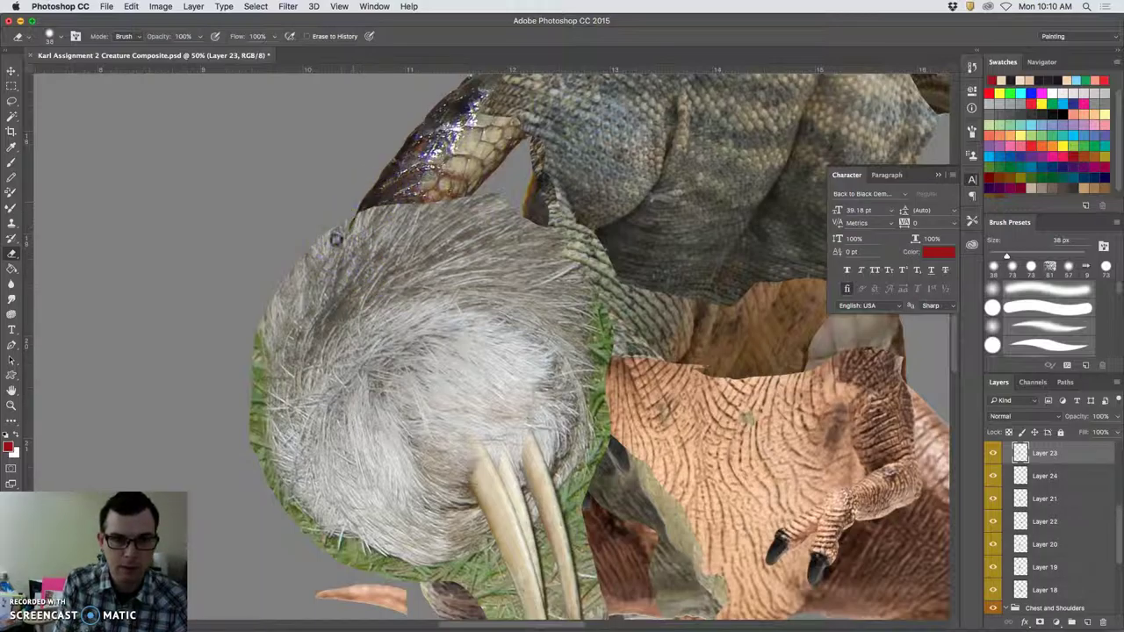
mouse_move(314, 246)
mouse_down()
mouse_move(289, 283)
mouse_move(272, 289)
mouse_move(272, 309)
mouse_move(293, 273)
mouse_move(274, 306)
mouse_up()
drag(286, 288, 272, 323)
Erase the background remnants along the large fur's top edge where it meets the dark scaly arm
mouse_move(291, 286)
mouse_down()
mouse_move(257, 331)
mouse_move(257, 361)
mouse_move(271, 308)
mouse_move(265, 372)
mouse_move(263, 333)
mouse_move(268, 321)
mouse_move(261, 347)
mouse_move(286, 272)
mouse_move(400, 211)
mouse_up()
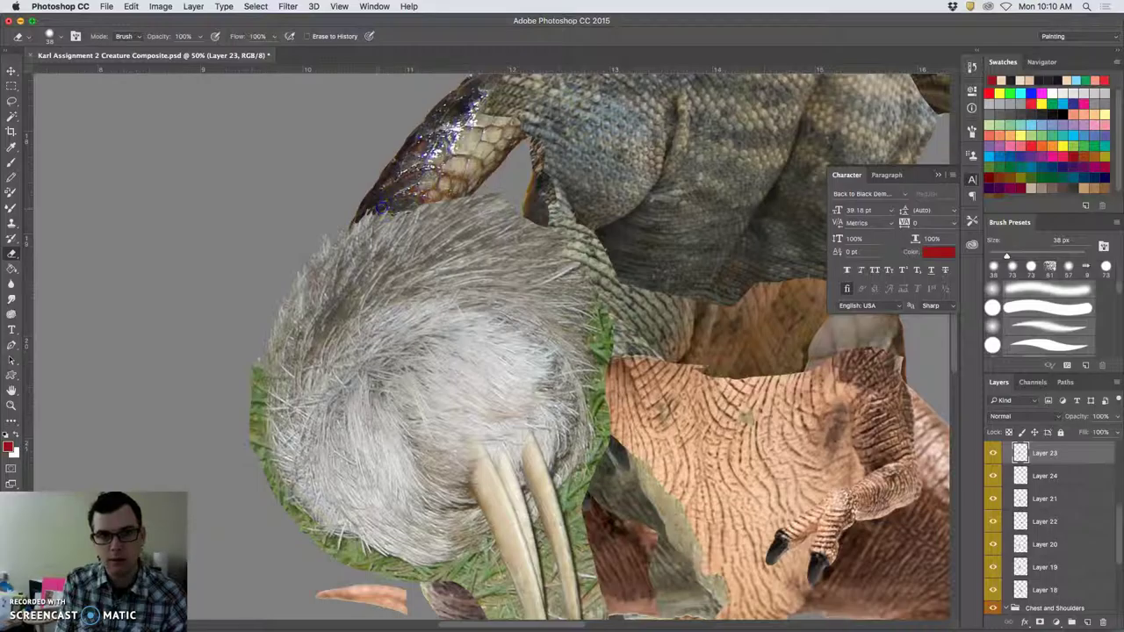
drag(353, 224, 367, 217)
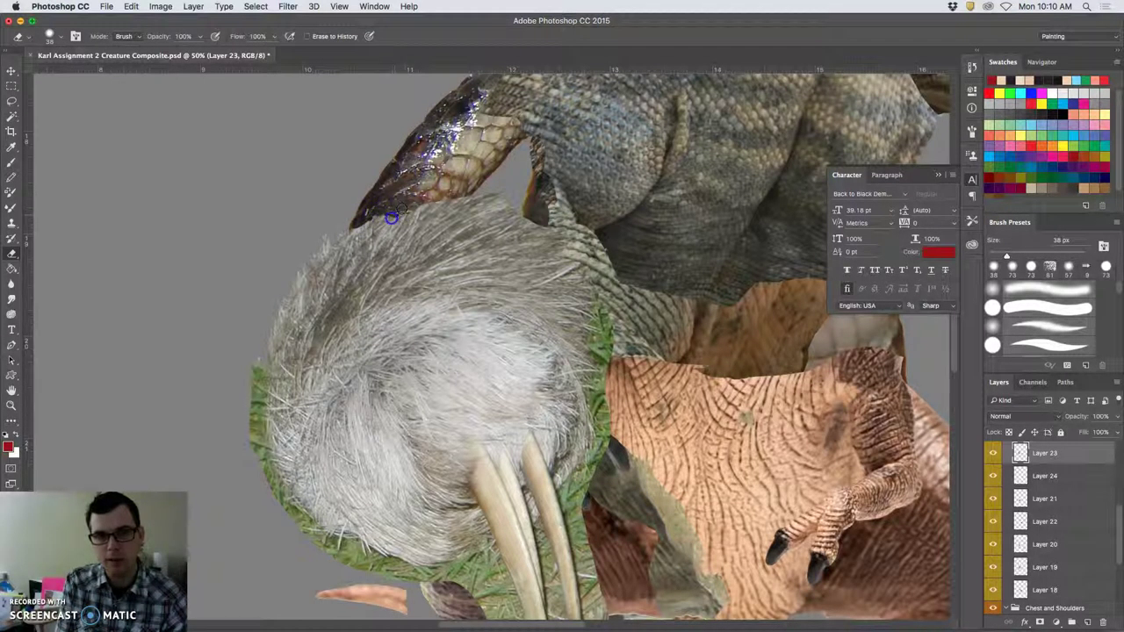
mouse_move(424, 206)
mouse_down()
mouse_move(482, 204)
mouse_move(500, 190)
mouse_up()
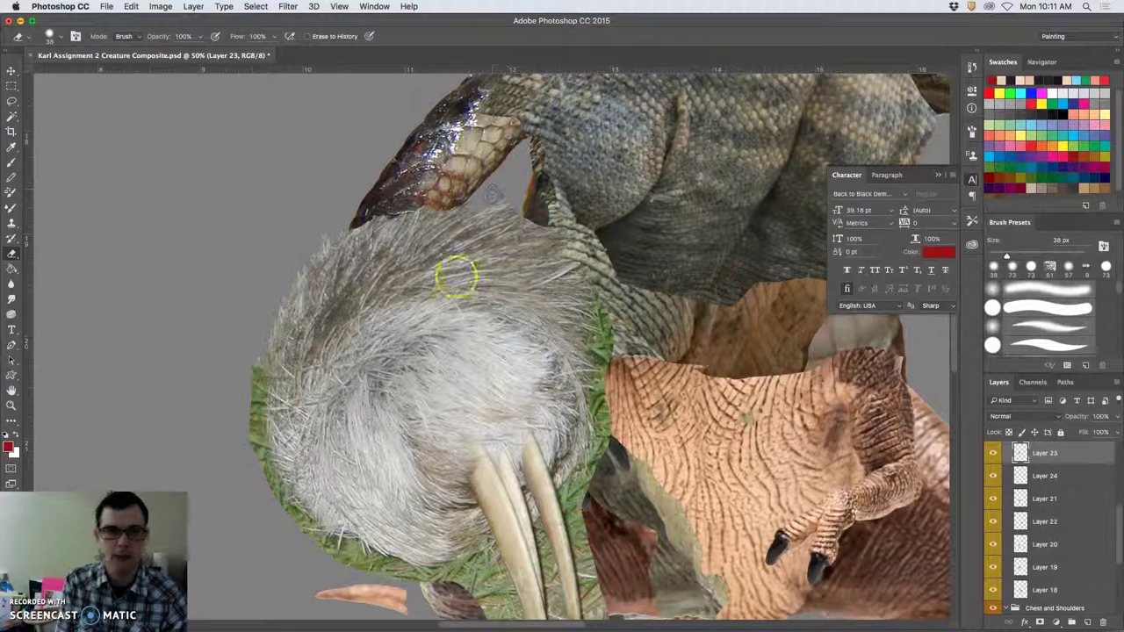
Cut the grass away from the large fur's left and lower edges and erase the grass along its right edge
drag(267, 375, 266, 403)
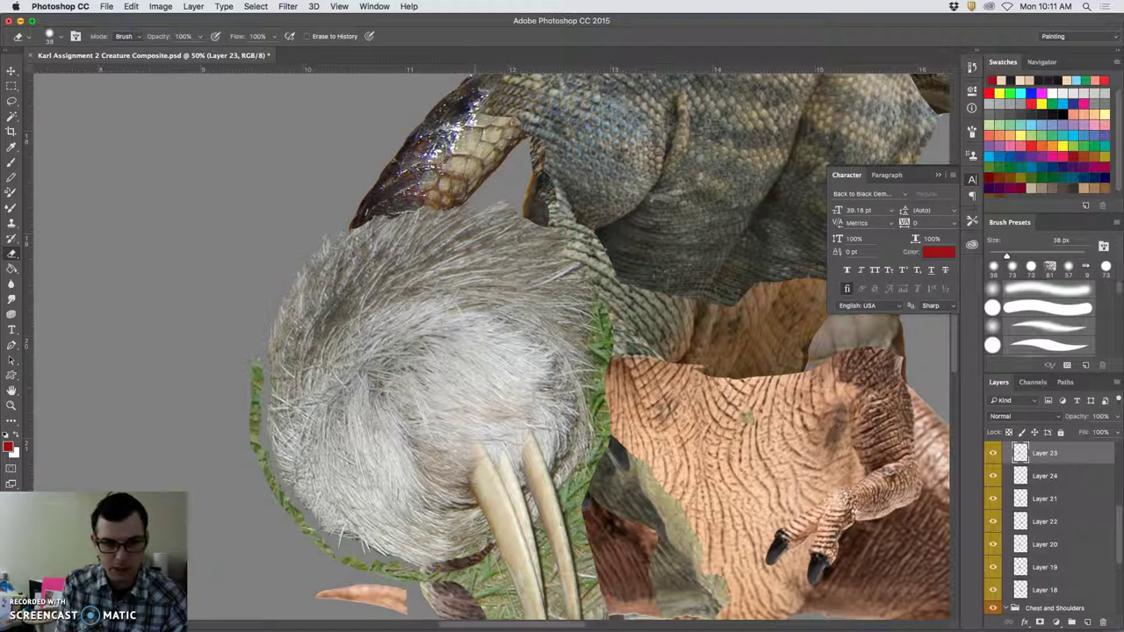
click(350, 542)
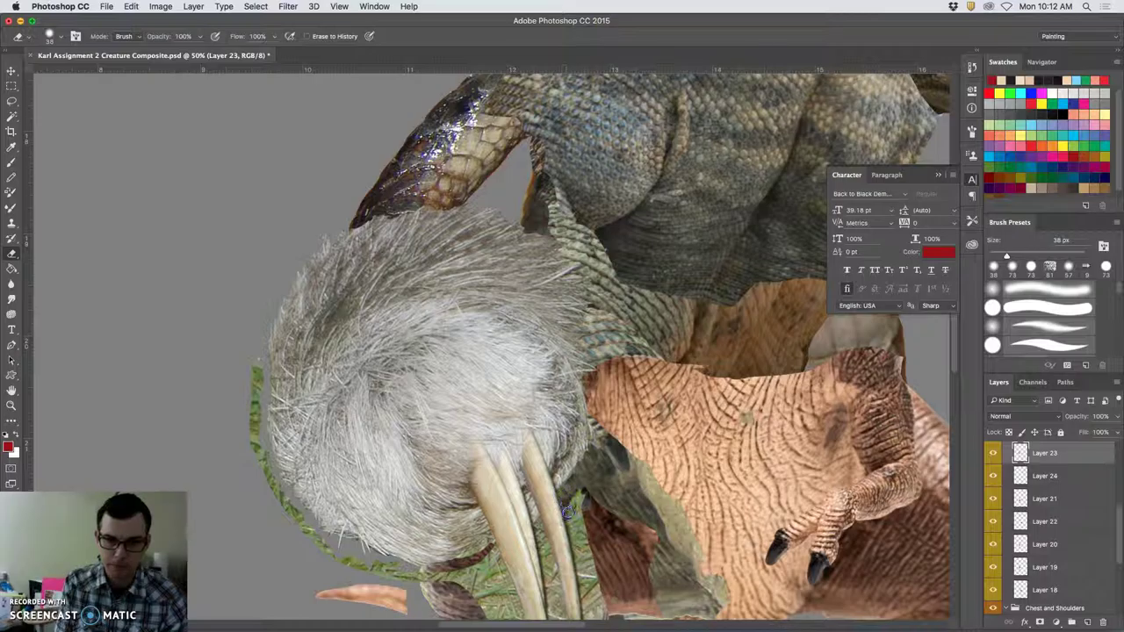
click(576, 520)
click(585, 515)
click(595, 466)
click(604, 455)
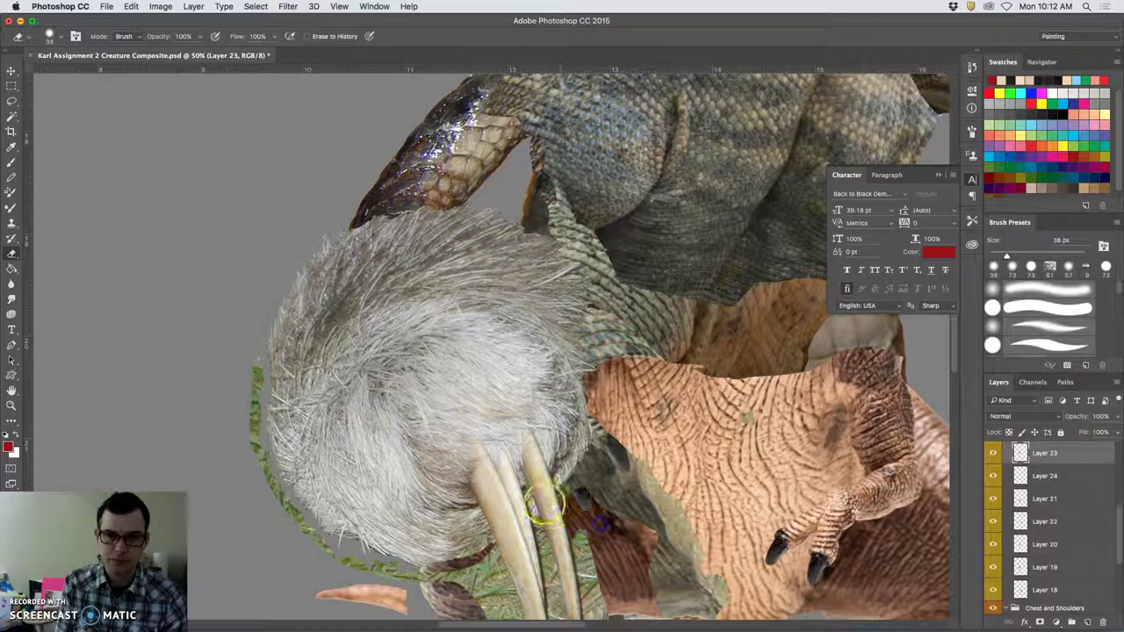
Erase the detached strip of grass curving around the left and underside of the large fur
drag(519, 418, 553, 298)
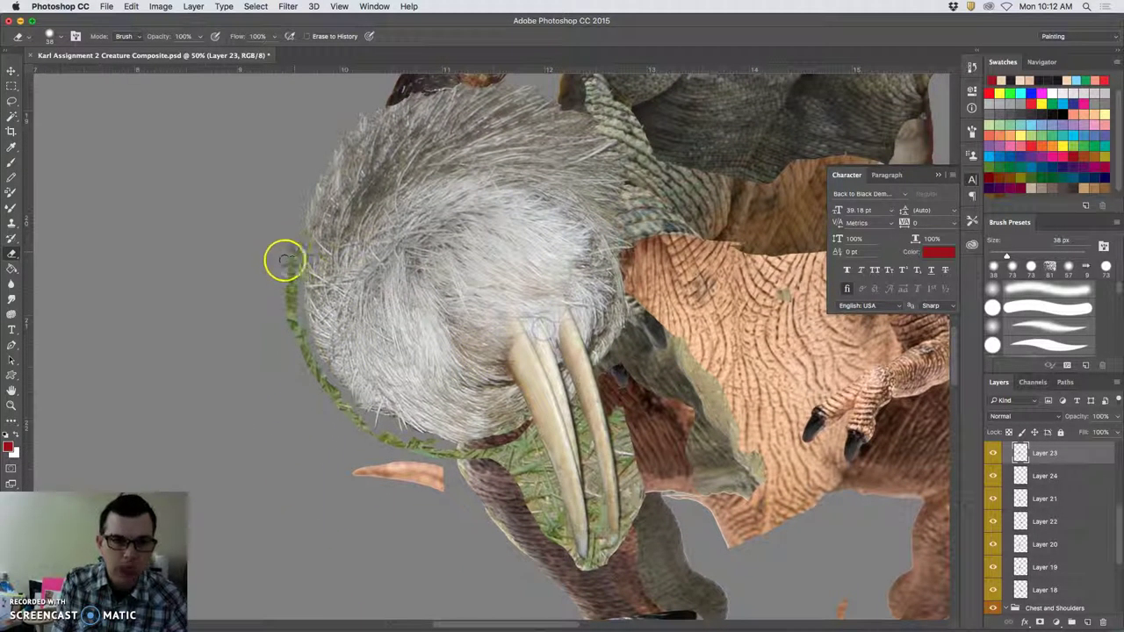
mouse_move(291, 266)
mouse_down()
mouse_move(289, 236)
mouse_move(296, 341)
mouse_move(323, 368)
mouse_up()
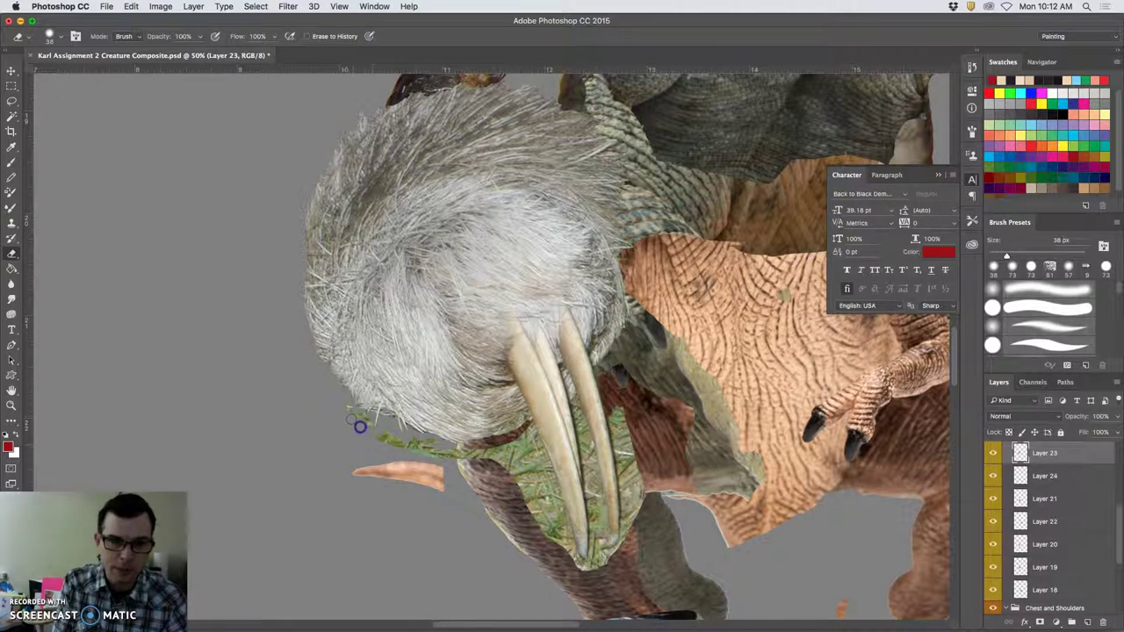
drag(352, 418, 387, 437)
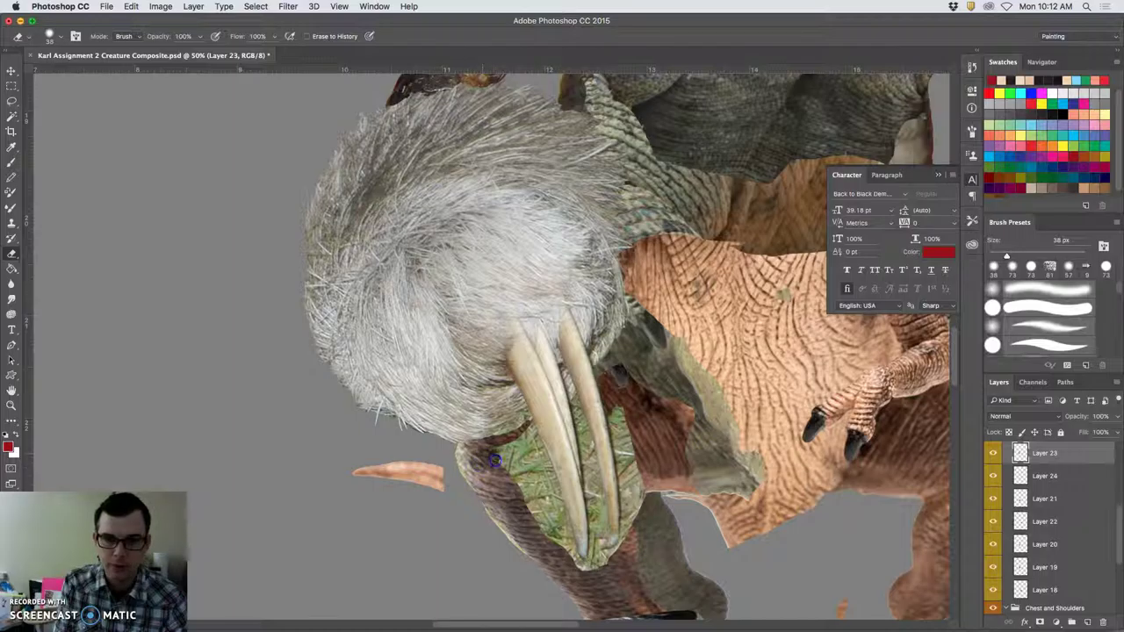
Check the whole creature and set the eraser's hardness to 83%
mouse_move(389, 431)
mouse_down()
mouse_move(333, 301)
mouse_move(448, 135)
mouse_move(328, 246)
mouse_move(386, 175)
mouse_move(369, 98)
mouse_move(349, 130)
mouse_up()
key(super+minus)
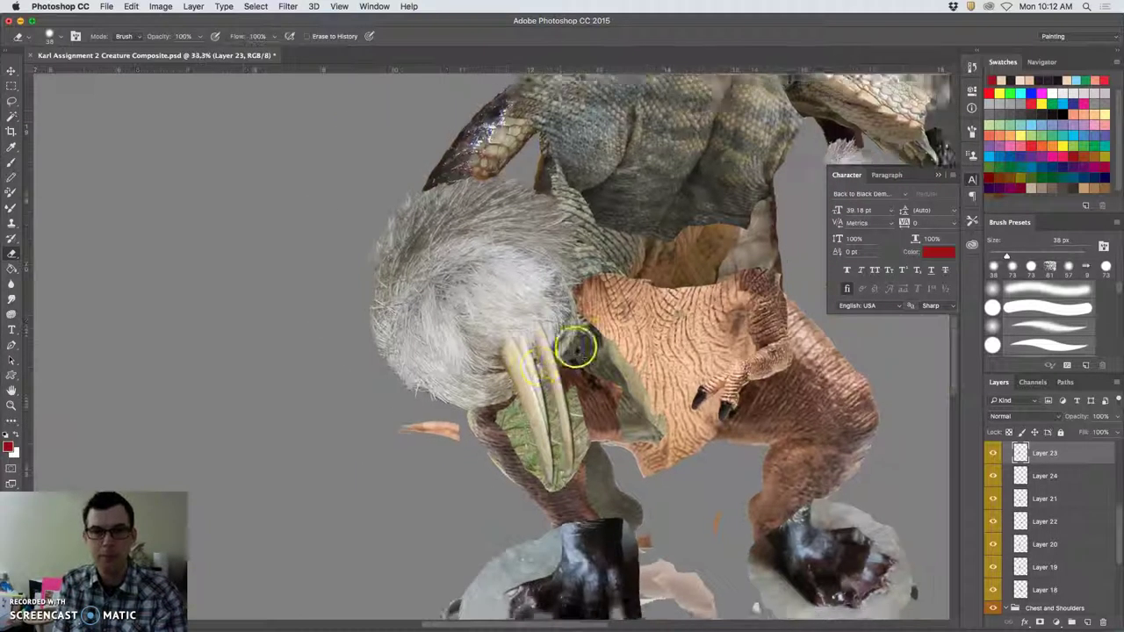
key(super+minus)
key(super+minus)
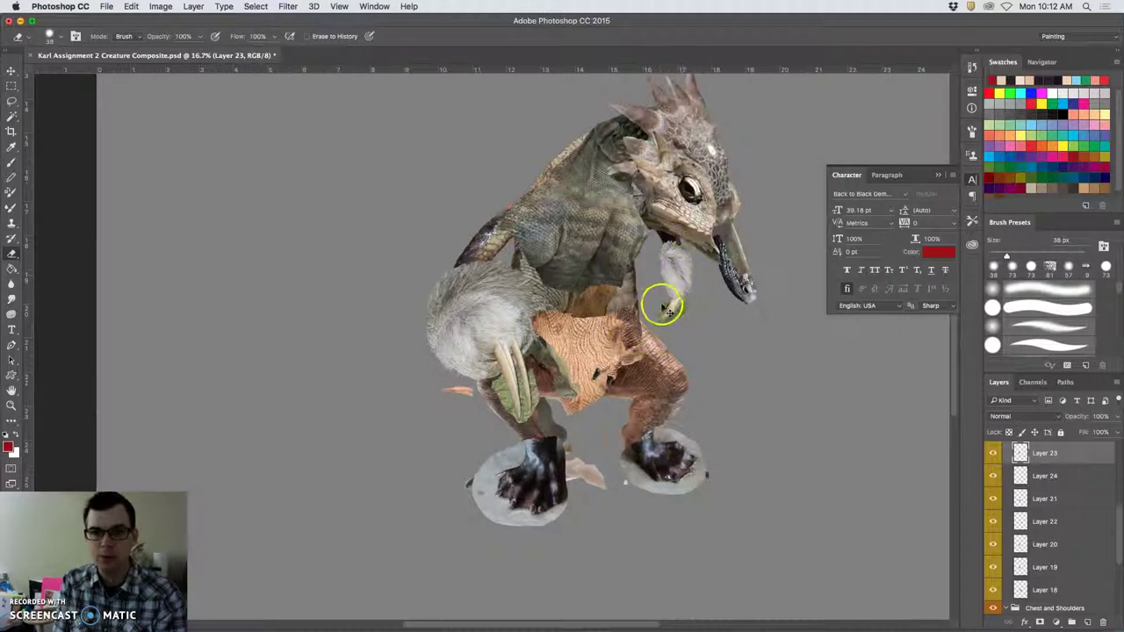
key(super+plus)
key(super+plus)
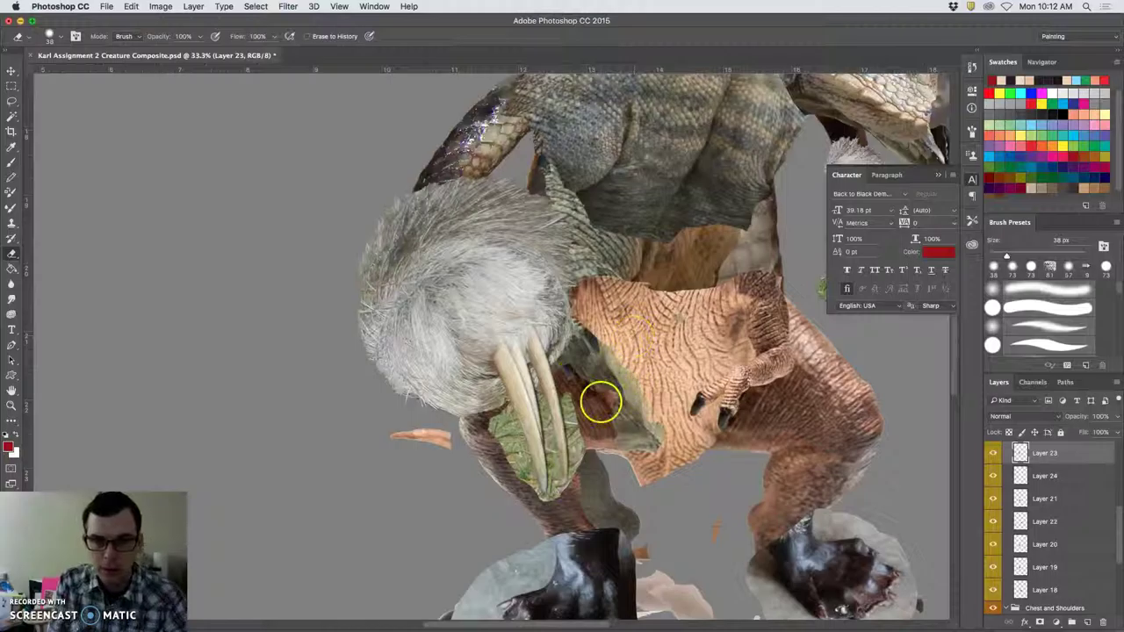
click(501, 407)
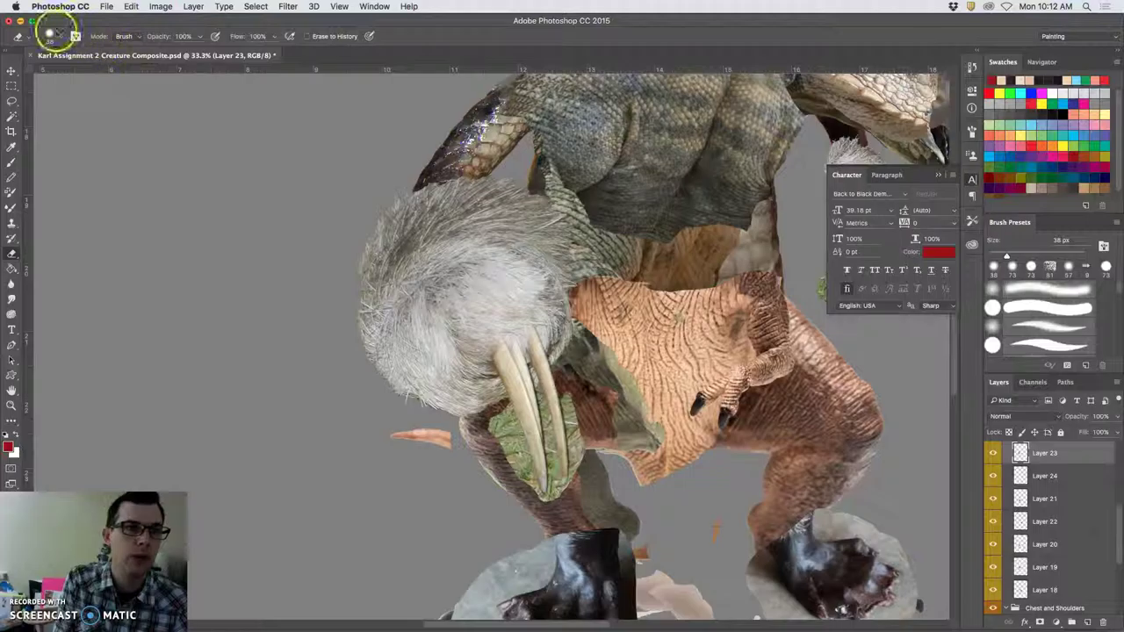
click(50, 35)
drag(118, 100, 125, 99)
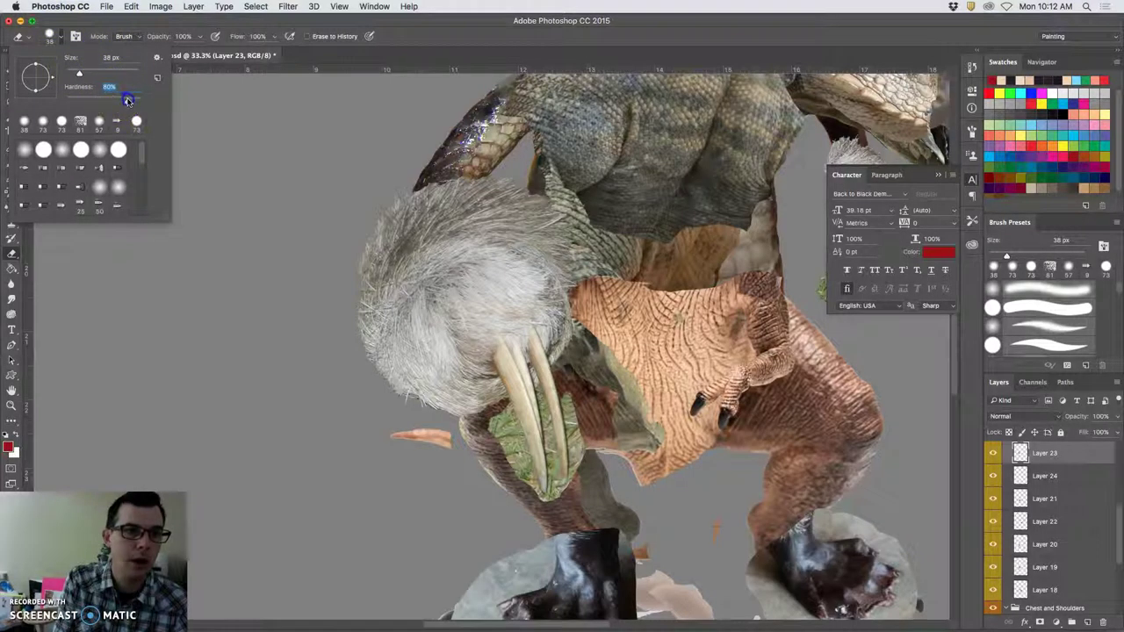
Refine the lower edge of the large fur with the eraser, from the brown leg out to the stray hairs
key(super+plus)
key(super+plus)
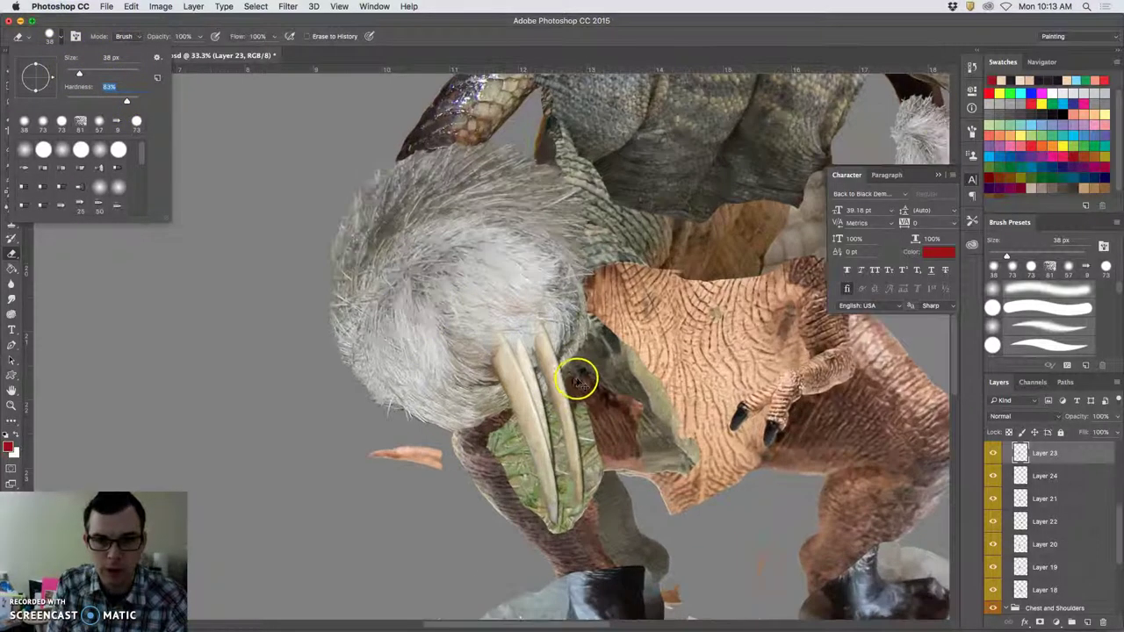
key(super+plus)
drag(572, 399, 452, 180)
mouse_move(389, 244)
mouse_down()
mouse_move(401, 234)
mouse_move(407, 258)
mouse_move(389, 244)
mouse_up()
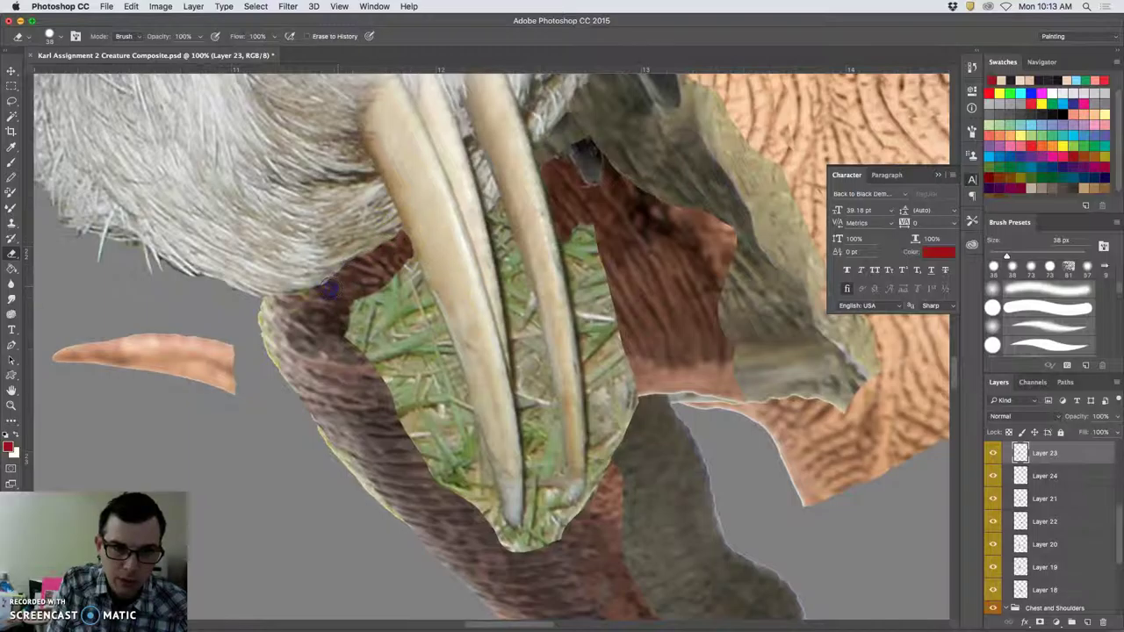
drag(328, 289, 268, 313)
click(228, 296)
click(236, 294)
click(175, 273)
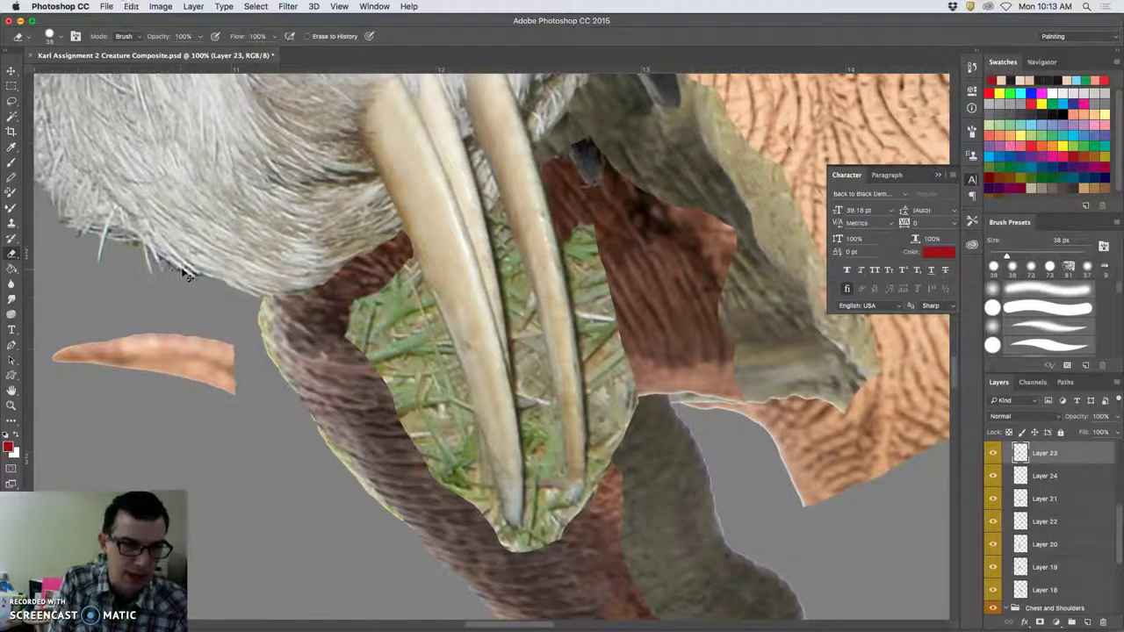
click(182, 263)
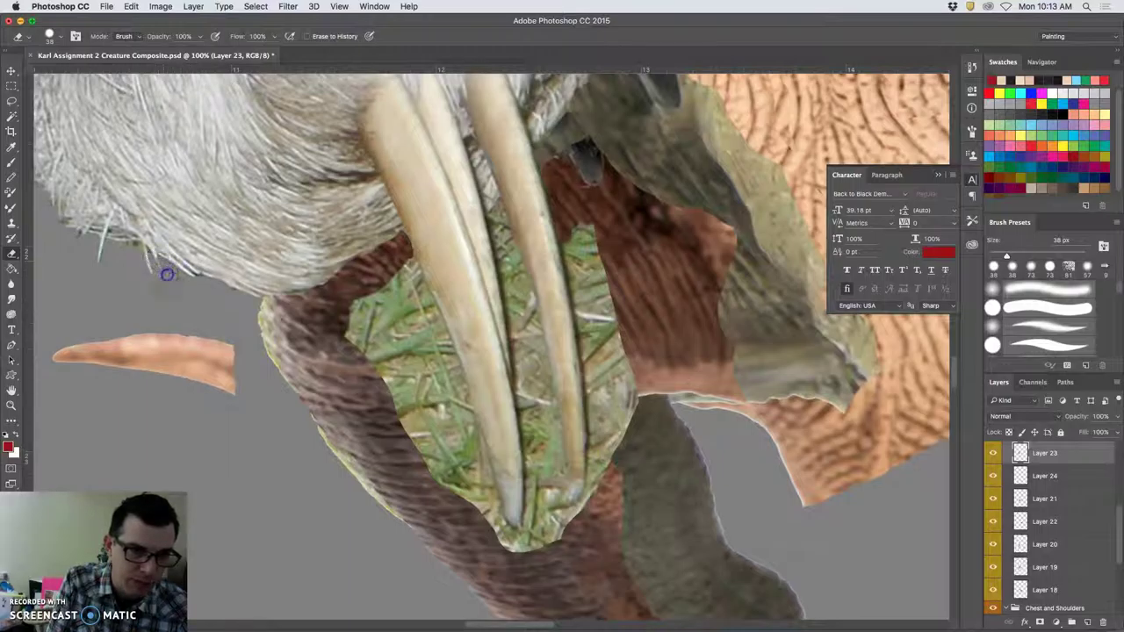
click(169, 265)
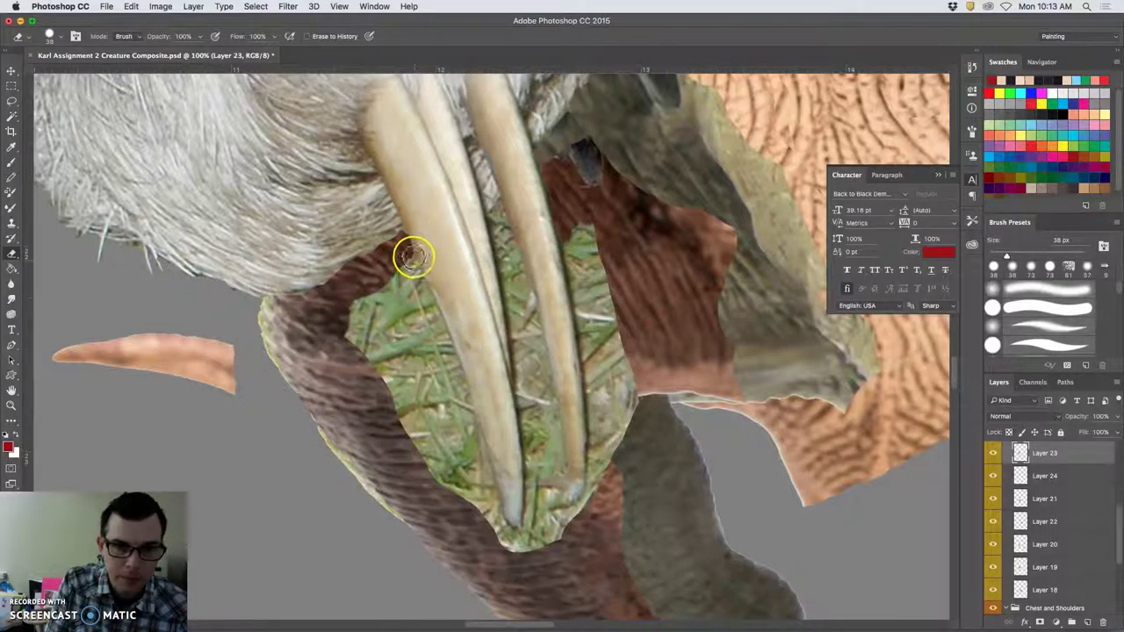
Erase a narrow band of grass along the outer edge of the leftmost claw, from the fur down to the tip
click(410, 245)
click(408, 249)
click(407, 249)
click(408, 246)
drag(425, 290, 453, 360)
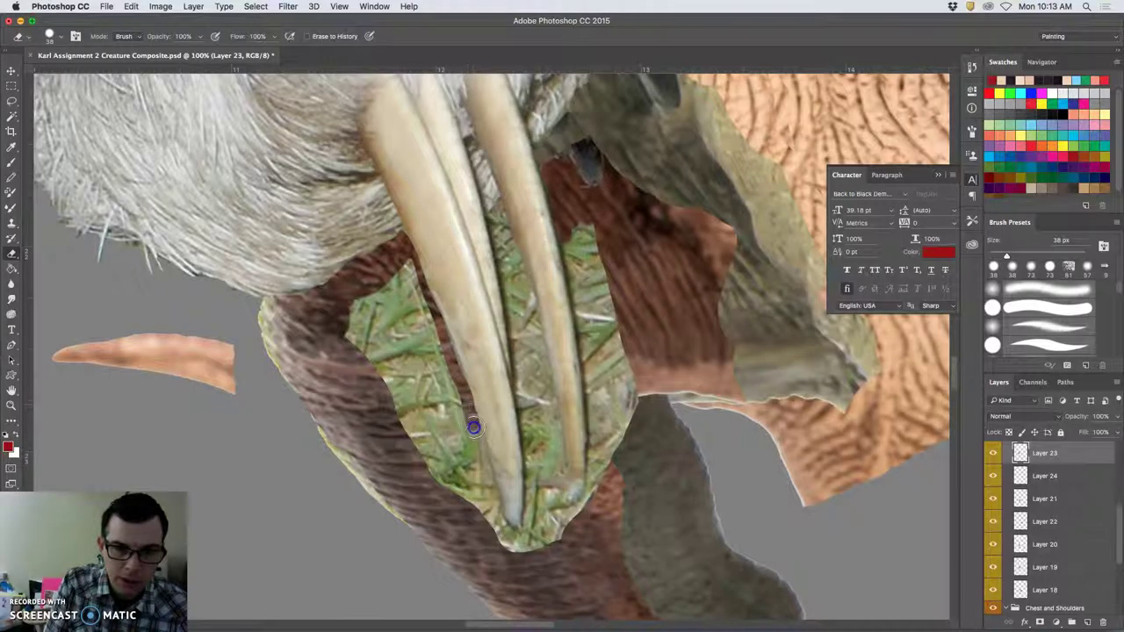
drag(473, 429, 505, 552)
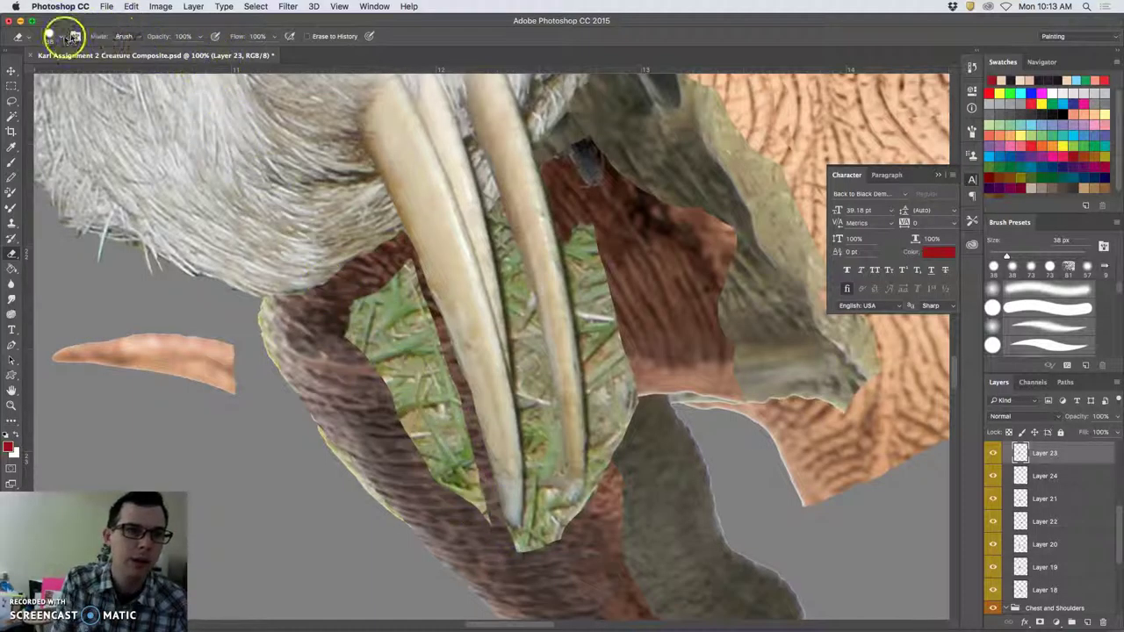
Set the eraser hardness to 67%, erase the remaining grass between the leftmost claw and the brown leg, and display the edit history
click(52, 40)
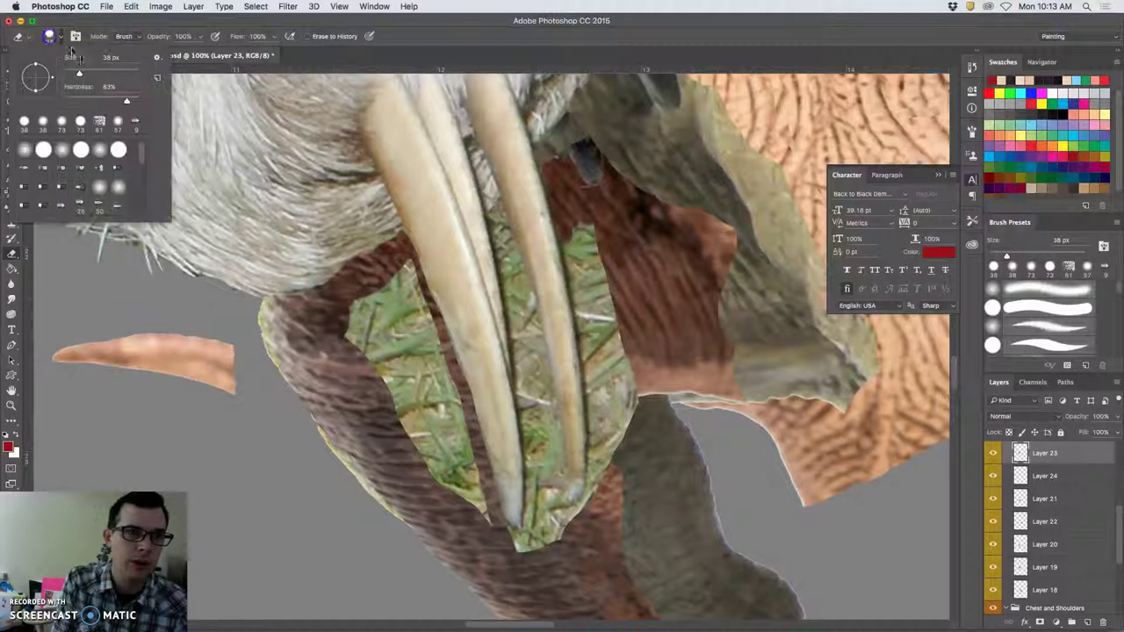
drag(113, 95, 117, 102)
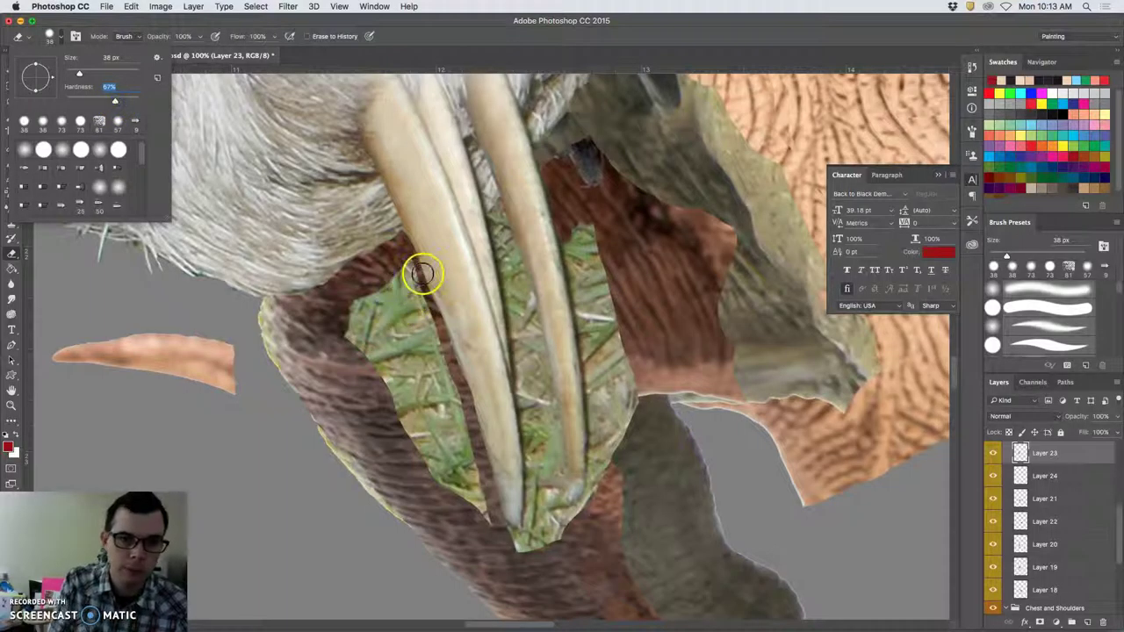
mouse_move(410, 269)
mouse_down()
mouse_move(438, 345)
mouse_move(430, 317)
mouse_up()
drag(451, 366, 436, 322)
mouse_move(462, 392)
mouse_down()
mouse_move(474, 429)
mouse_move(438, 328)
mouse_up()
click(401, 233)
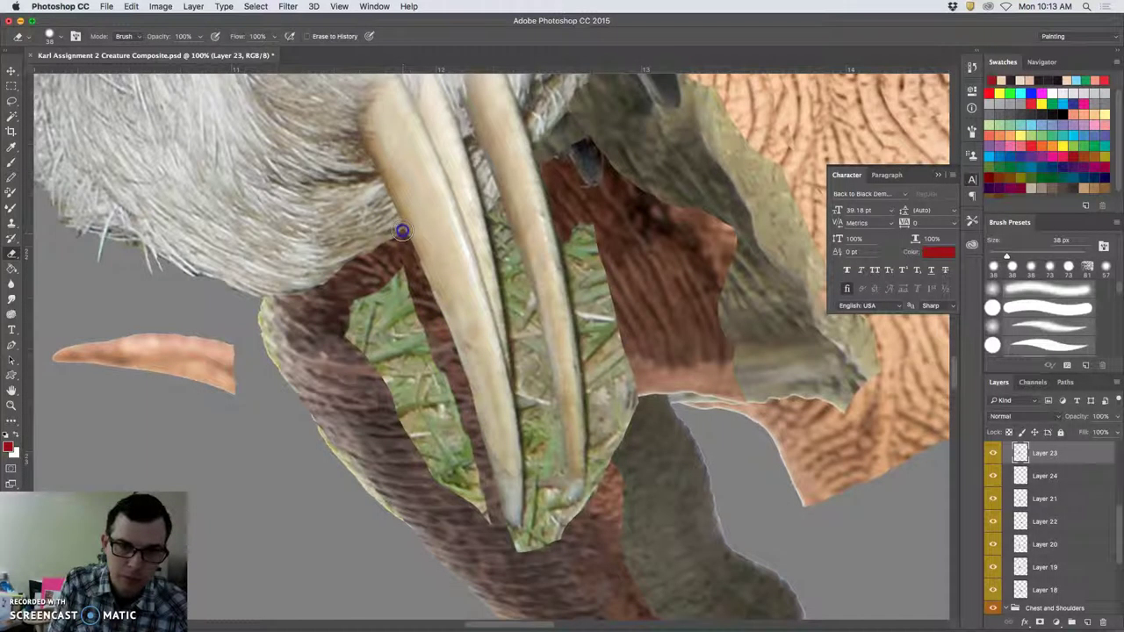
mouse_move(401, 230)
mouse_down()
mouse_move(424, 298)
mouse_move(454, 310)
mouse_move(522, 224)
mouse_move(494, 208)
mouse_move(392, 303)
mouse_move(394, 269)
mouse_move(452, 396)
mouse_move(480, 506)
mouse_move(462, 484)
mouse_move(460, 502)
mouse_move(399, 344)
mouse_move(412, 364)
mouse_move(375, 340)
mouse_move(351, 299)
mouse_move(360, 368)
mouse_move(401, 407)
mouse_up()
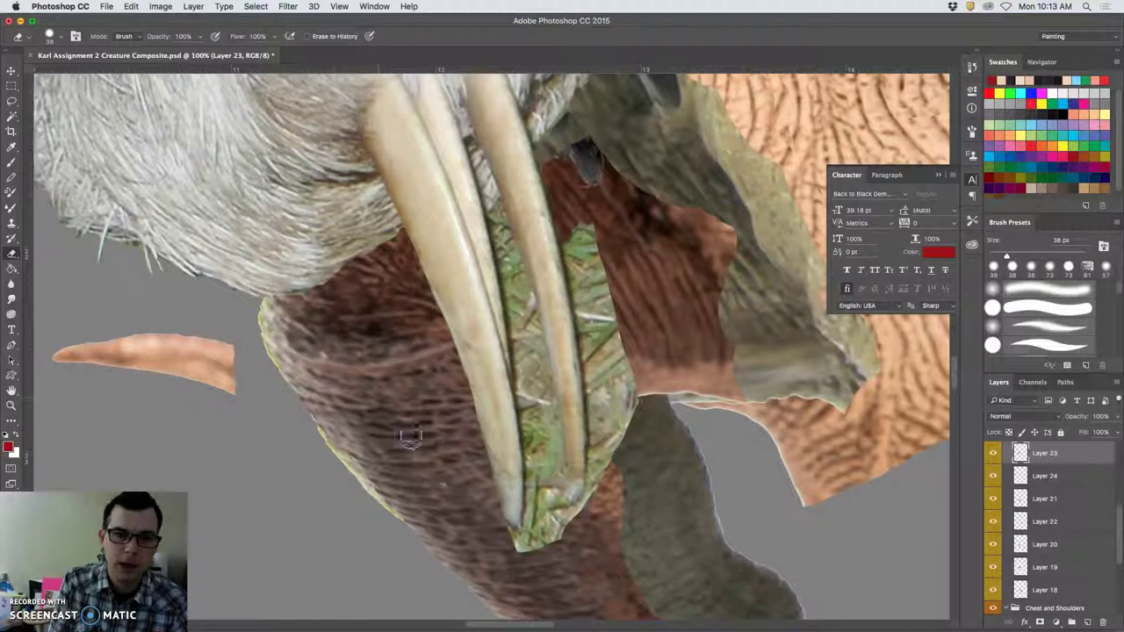
click(971, 69)
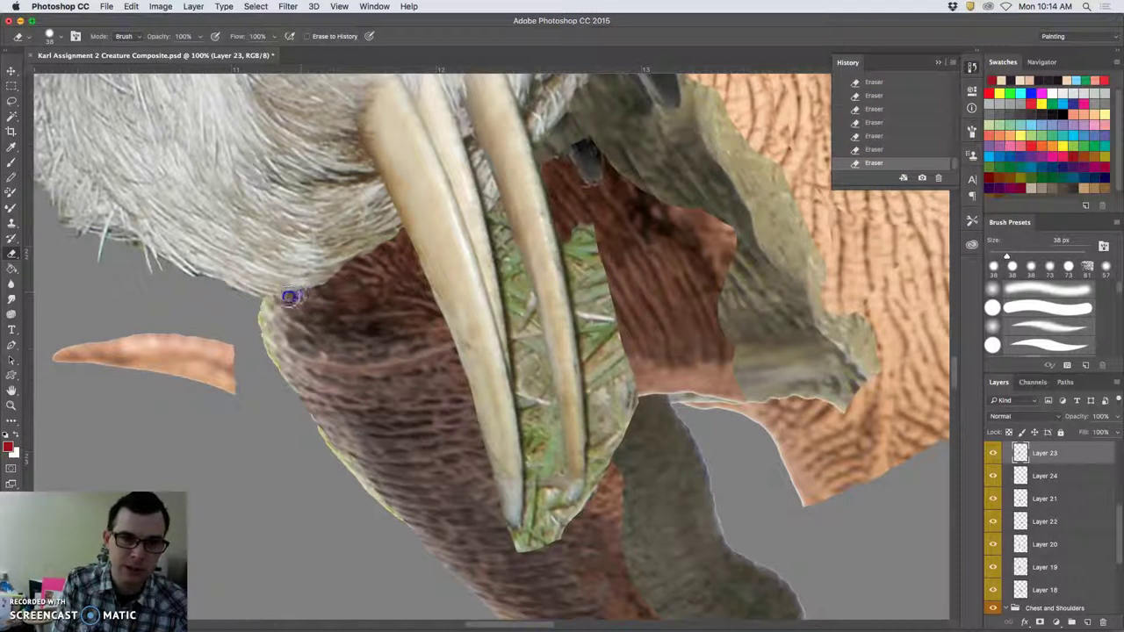
Erase the fringe where the large fur meets the brown leg and the grass along the inner side of the middle claws, down past the tip
click(321, 291)
mouse_move(347, 277)
mouse_down()
mouse_move(389, 250)
mouse_move(392, 230)
mouse_move(575, 188)
mouse_move(521, 229)
mouse_move(490, 225)
mouse_up()
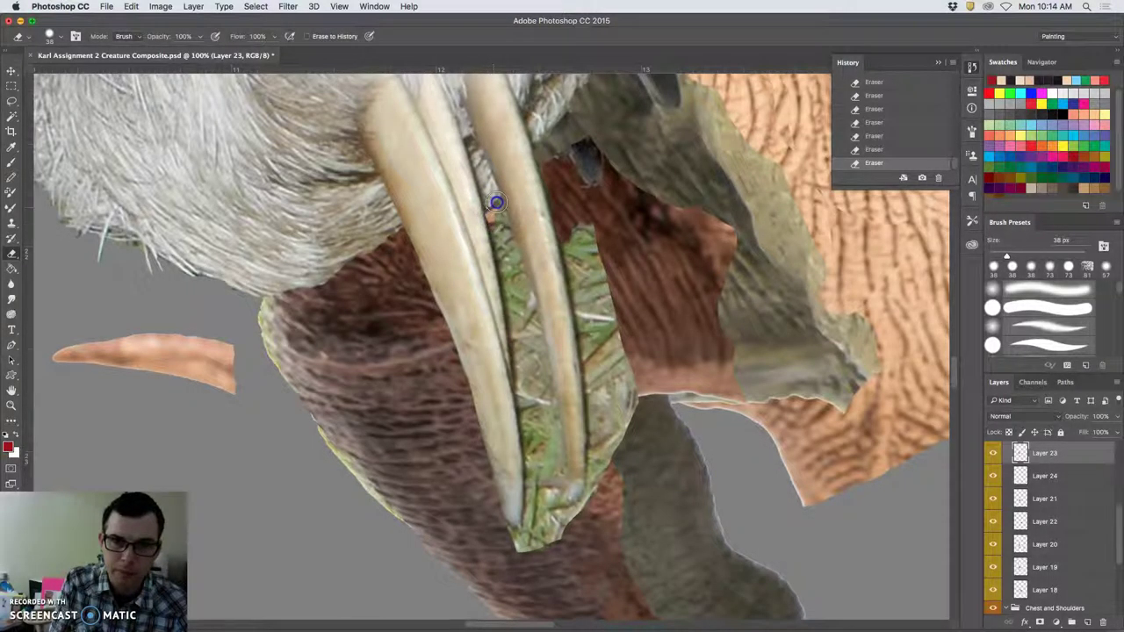
drag(500, 207, 521, 282)
mouse_move(495, 217)
mouse_down()
mouse_move(504, 255)
mouse_move(493, 235)
mouse_up()
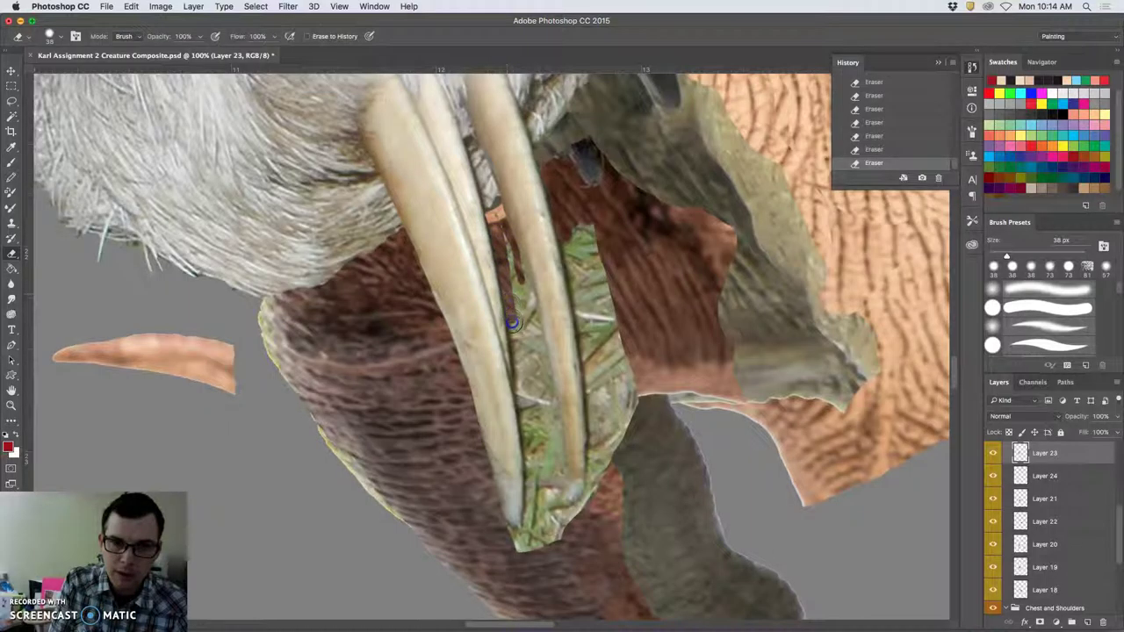
drag(513, 323, 530, 472)
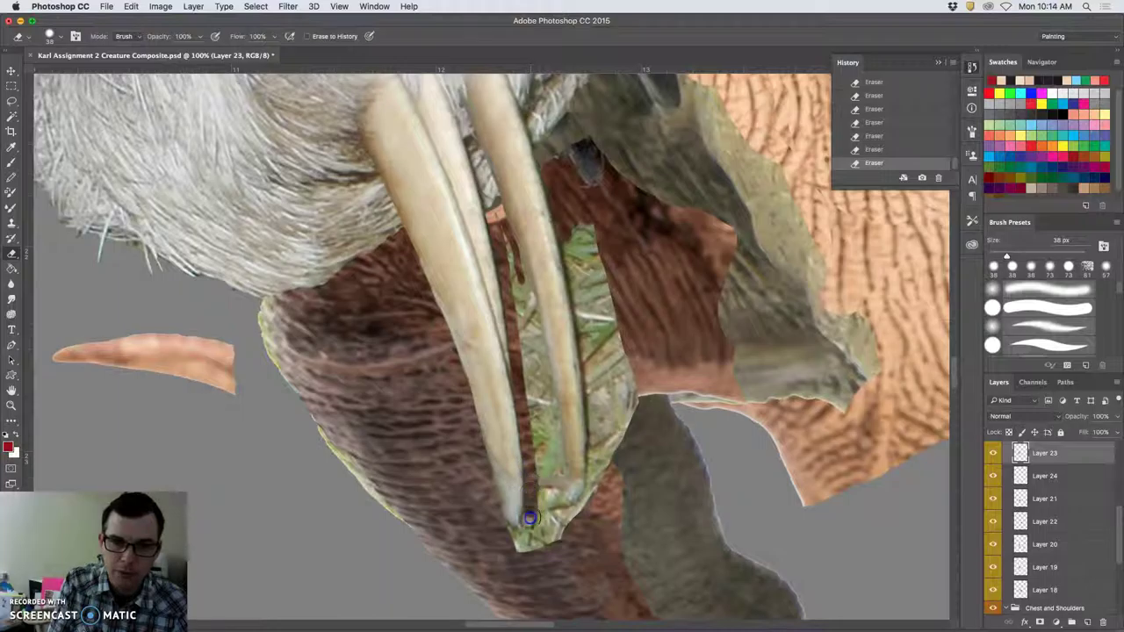
mouse_move(529, 518)
mouse_down()
mouse_move(521, 559)
mouse_move(493, 511)
mouse_move(515, 535)
mouse_up()
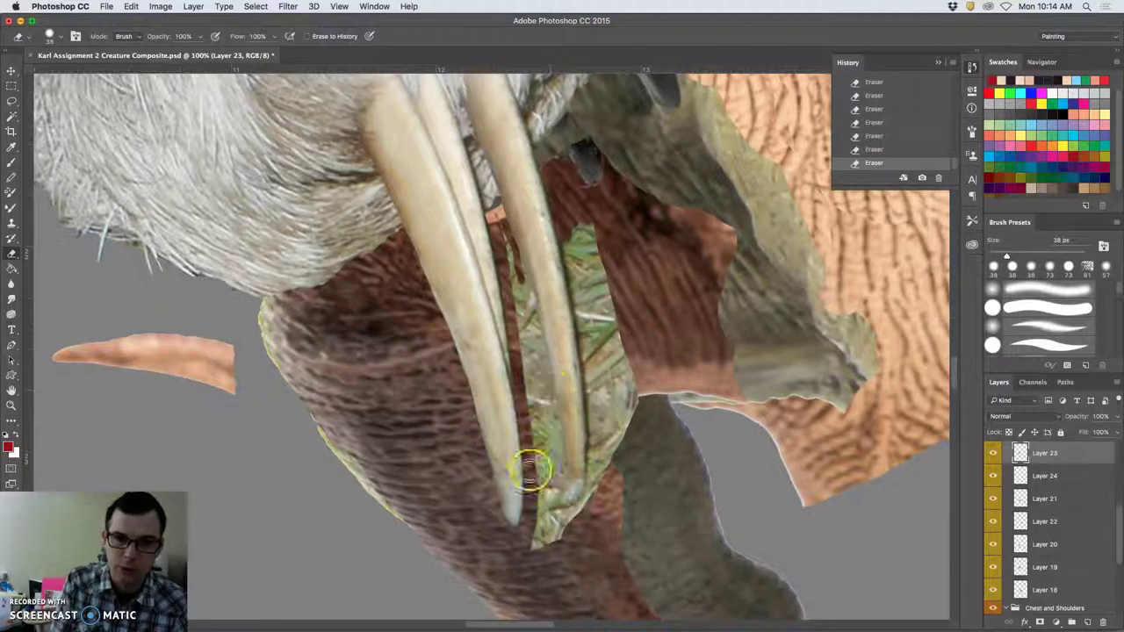
mouse_move(498, 227)
mouse_down()
mouse_move(520, 293)
mouse_move(479, 138)
mouse_move(501, 218)
mouse_up()
click(502, 217)
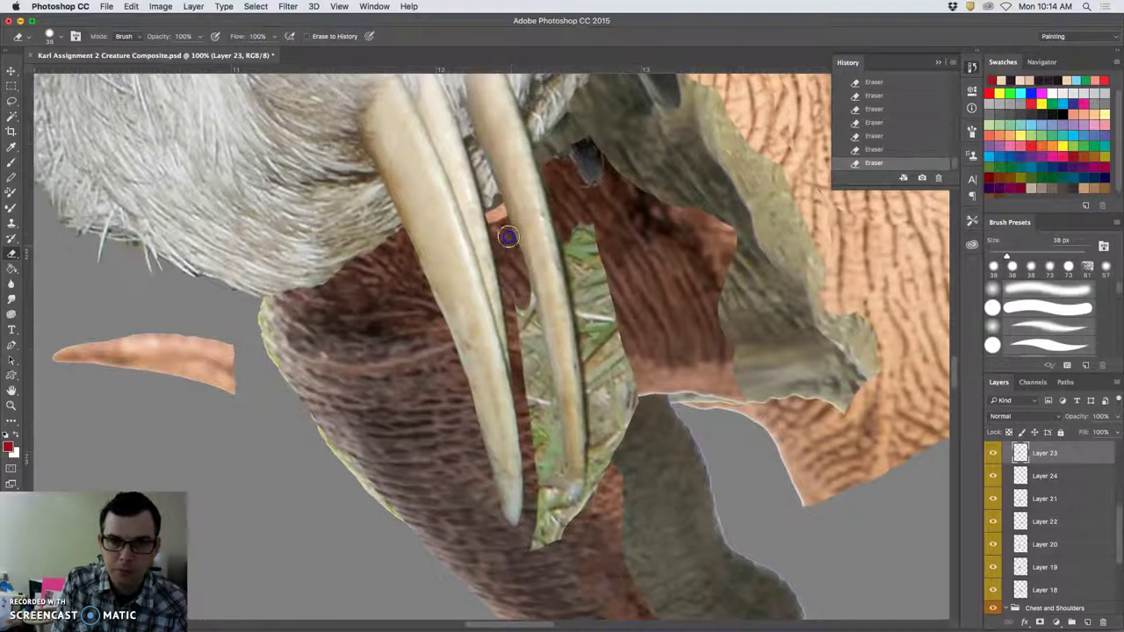
Erase the grass on both sides of the rightmost long claw and the remaining patch over the brown skin beside it
click(547, 164)
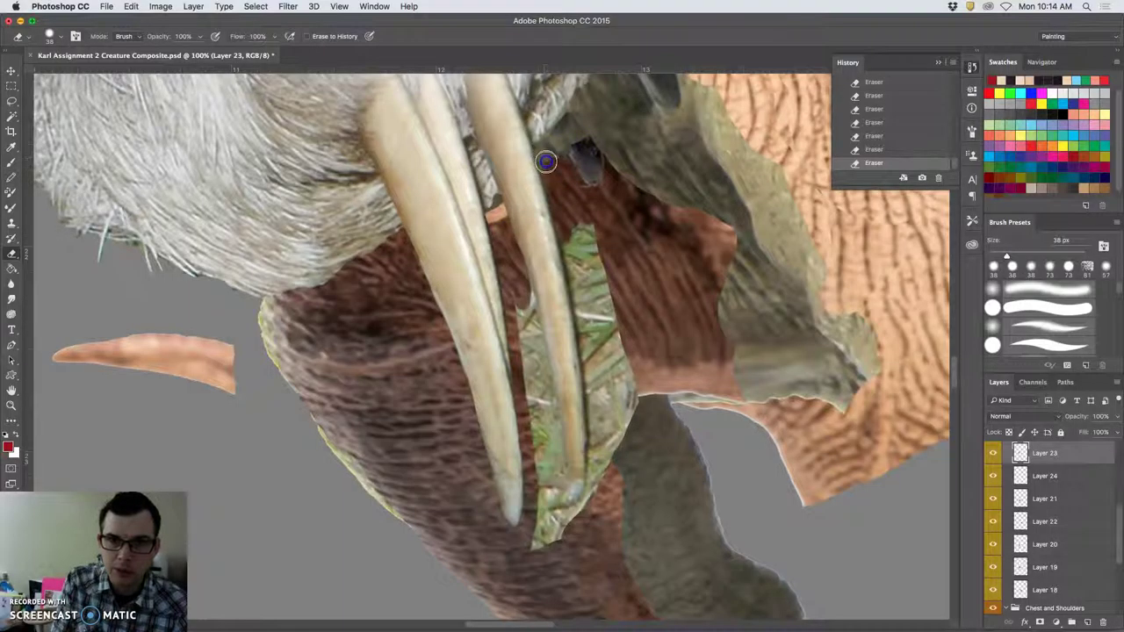
mouse_move(550, 158)
mouse_down()
mouse_move(592, 420)
mouse_move(585, 502)
mouse_move(572, 506)
mouse_move(562, 474)
mouse_up()
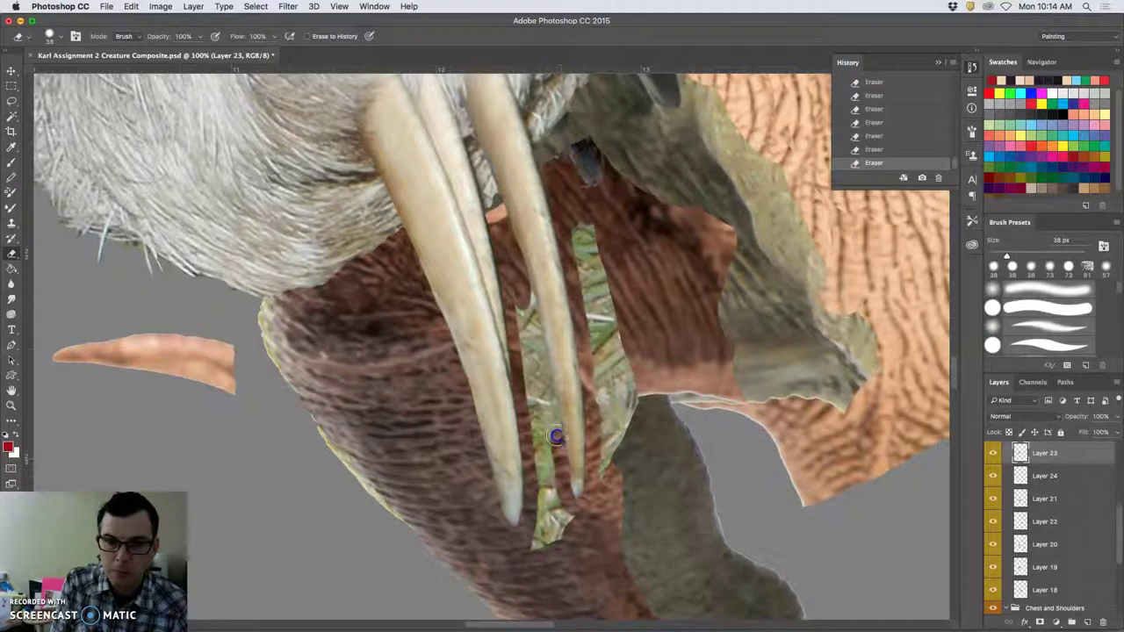
drag(556, 433, 539, 351)
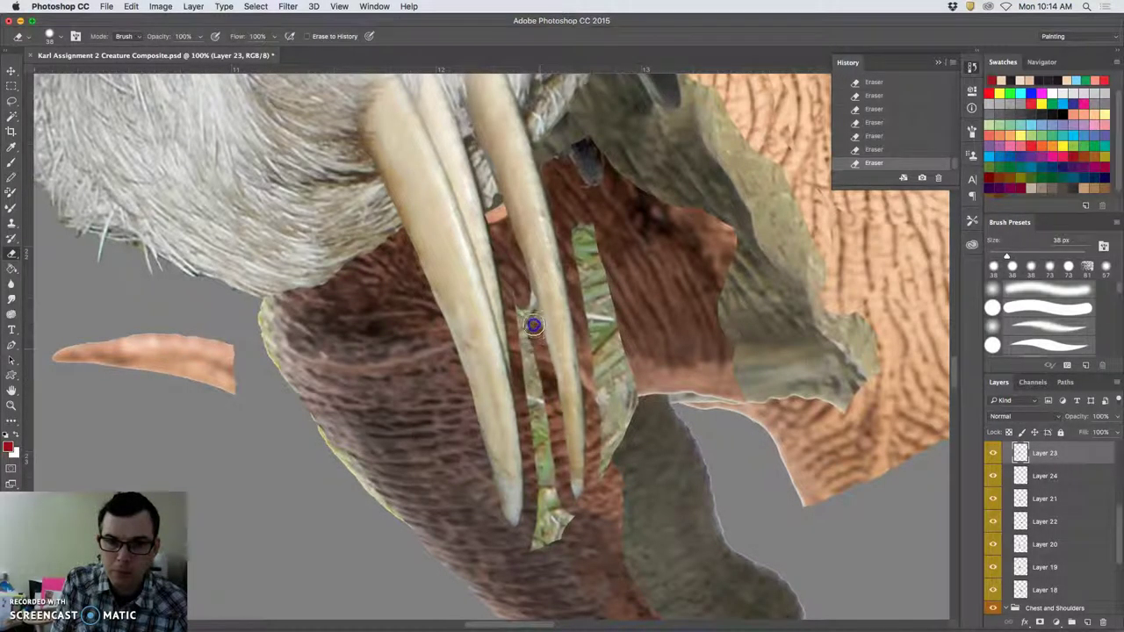
mouse_move(529, 303)
mouse_down()
mouse_move(502, 217)
mouse_move(539, 438)
mouse_move(538, 368)
mouse_move(573, 534)
mouse_move(551, 499)
mouse_move(578, 508)
mouse_move(563, 493)
mouse_move(582, 497)
mouse_move(593, 485)
mouse_move(578, 511)
mouse_move(541, 475)
mouse_move(545, 501)
mouse_move(541, 459)
mouse_move(534, 551)
mouse_move(539, 536)
mouse_move(546, 552)
mouse_move(611, 475)
mouse_move(604, 487)
mouse_move(624, 439)
mouse_up()
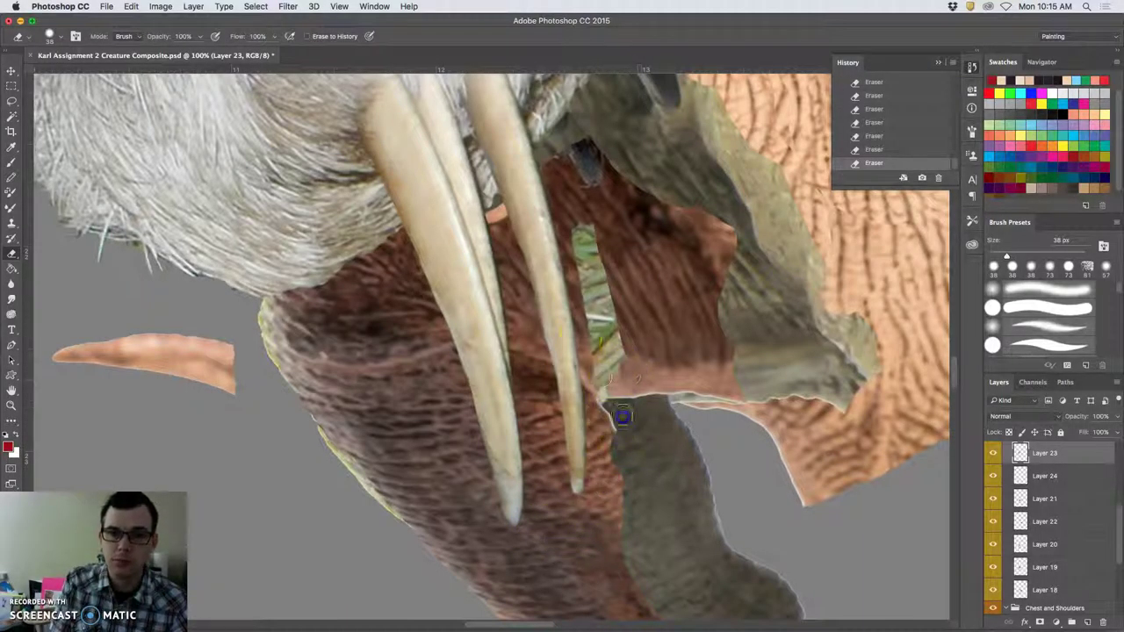
mouse_move(613, 248)
mouse_down()
mouse_move(582, 220)
mouse_move(612, 368)
mouse_move(600, 381)
mouse_move(605, 413)
mouse_move(612, 284)
mouse_up()
Activate Layer 24 and erase the grass along the right side of the single claw on the small furry arm
key(super+minus)
key(super+minus)
key(super+minus)
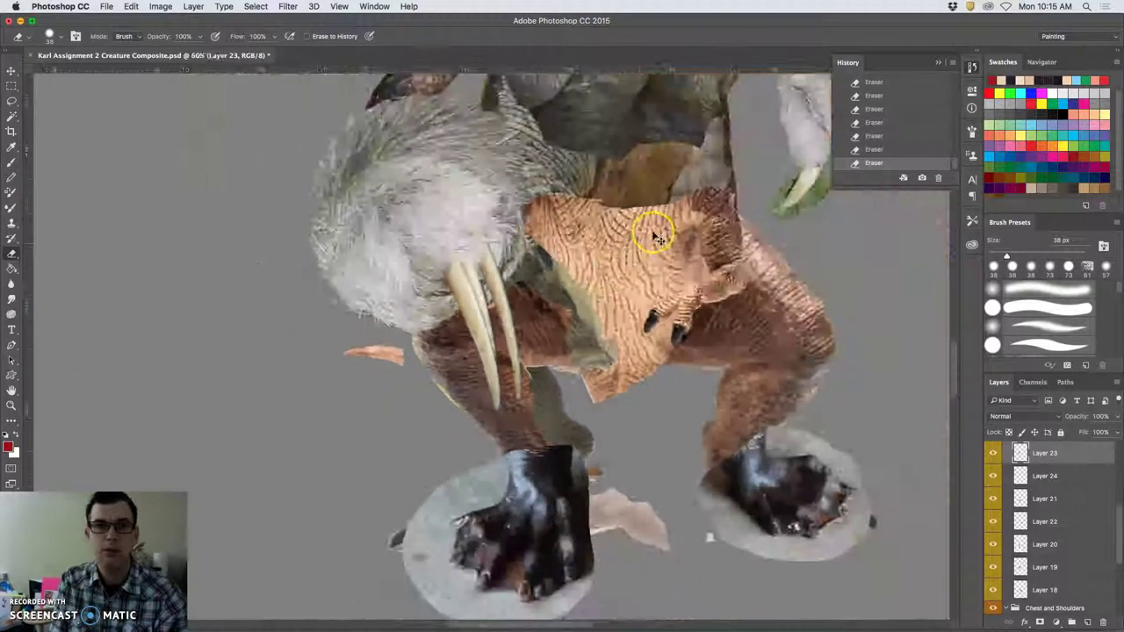
key(super+minus)
drag(684, 216, 394, 293)
scroll(559, 236, up, 4)
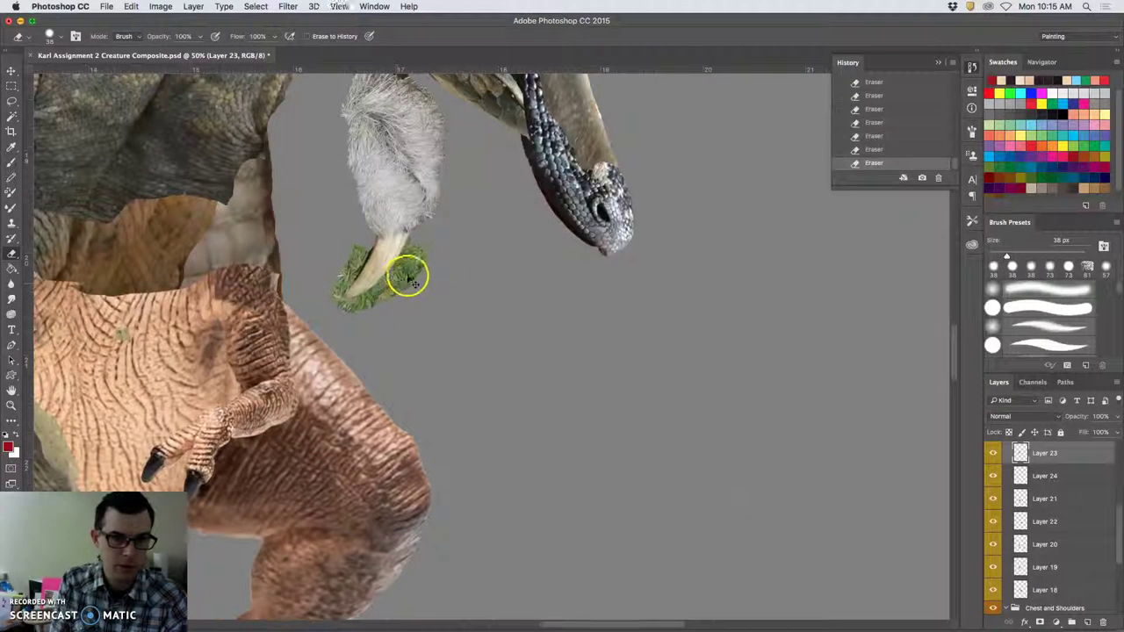
scroll(408, 277, up, 4)
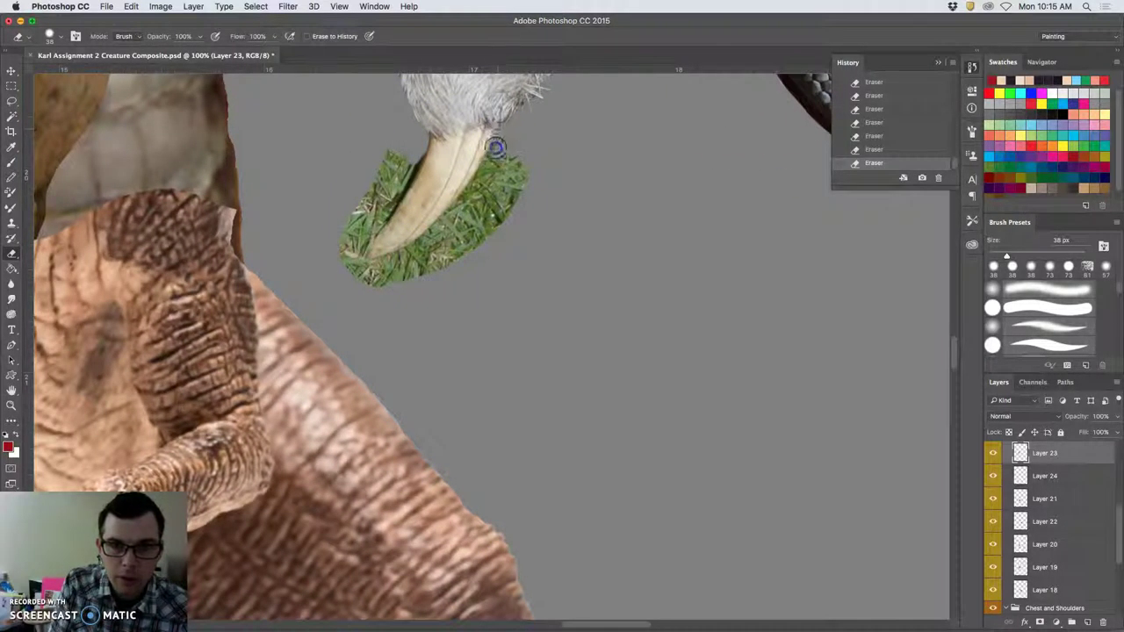
super+click(495, 172)
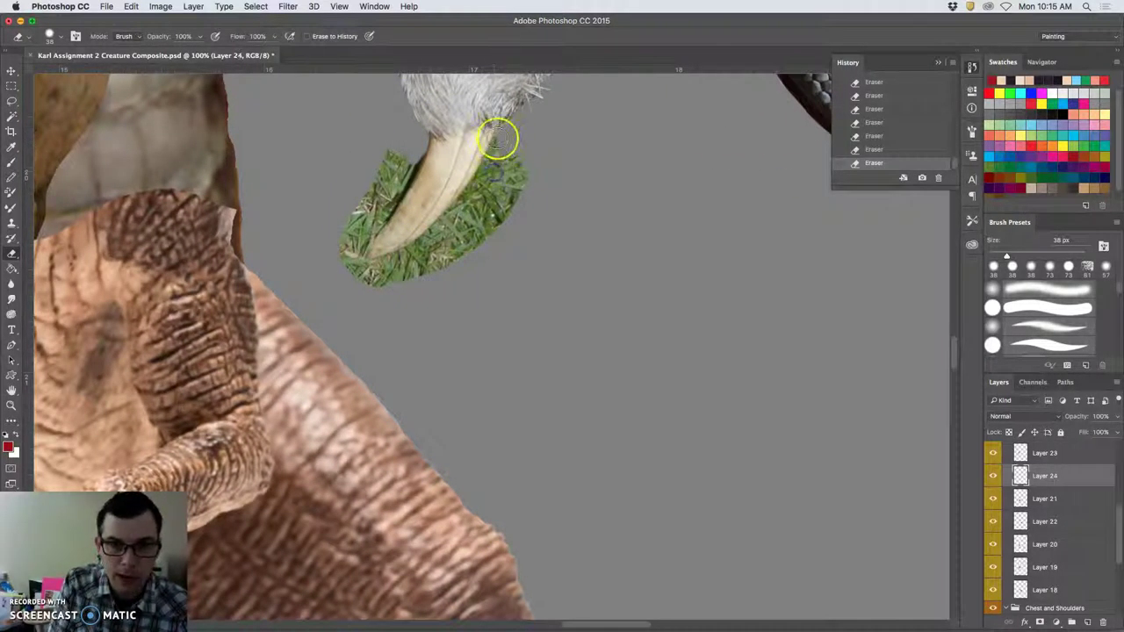
click(496, 152)
drag(496, 141, 469, 184)
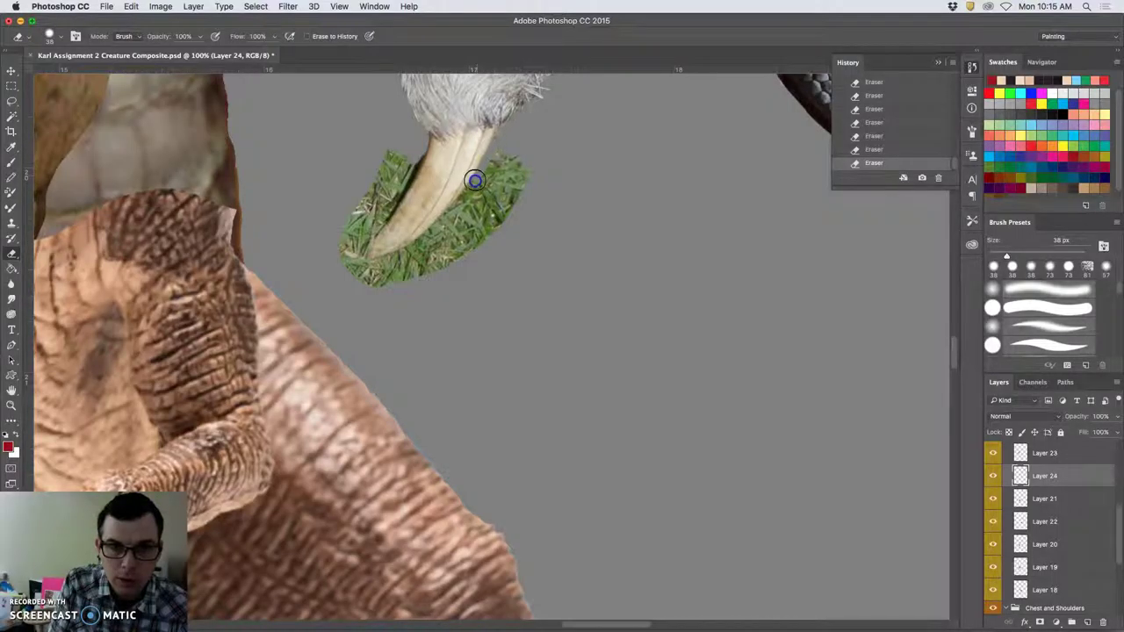
mouse_move(450, 215)
mouse_down()
mouse_move(468, 192)
mouse_move(393, 255)
mouse_move(464, 200)
mouse_move(501, 143)
mouse_move(514, 170)
mouse_move(506, 195)
mouse_up()
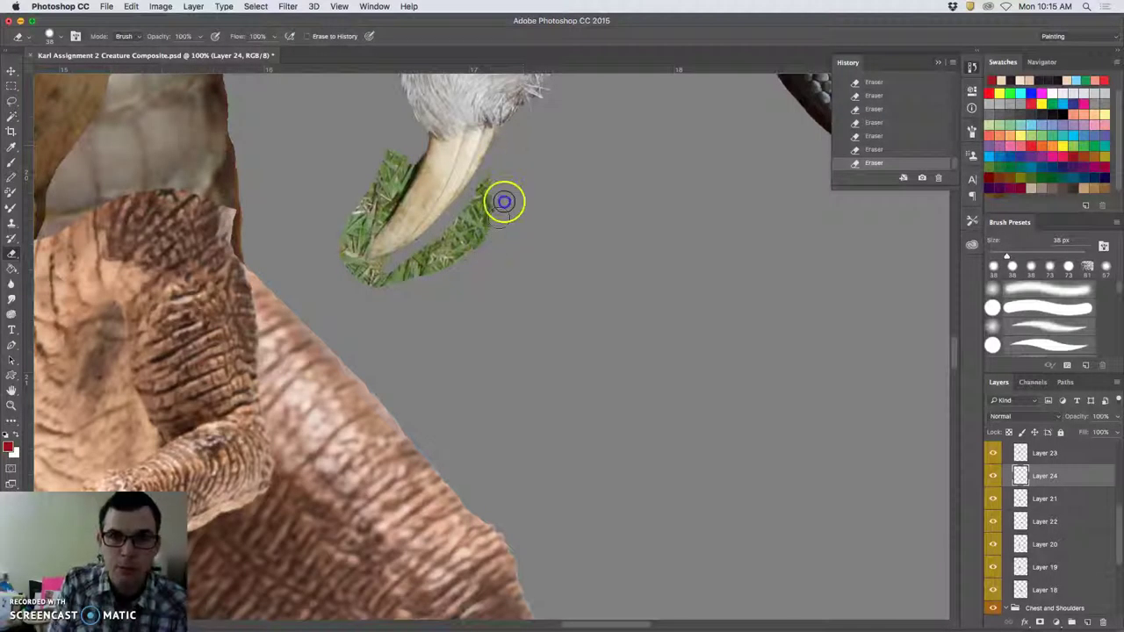
mouse_move(519, 176)
mouse_down()
mouse_move(480, 205)
mouse_move(494, 175)
mouse_up()
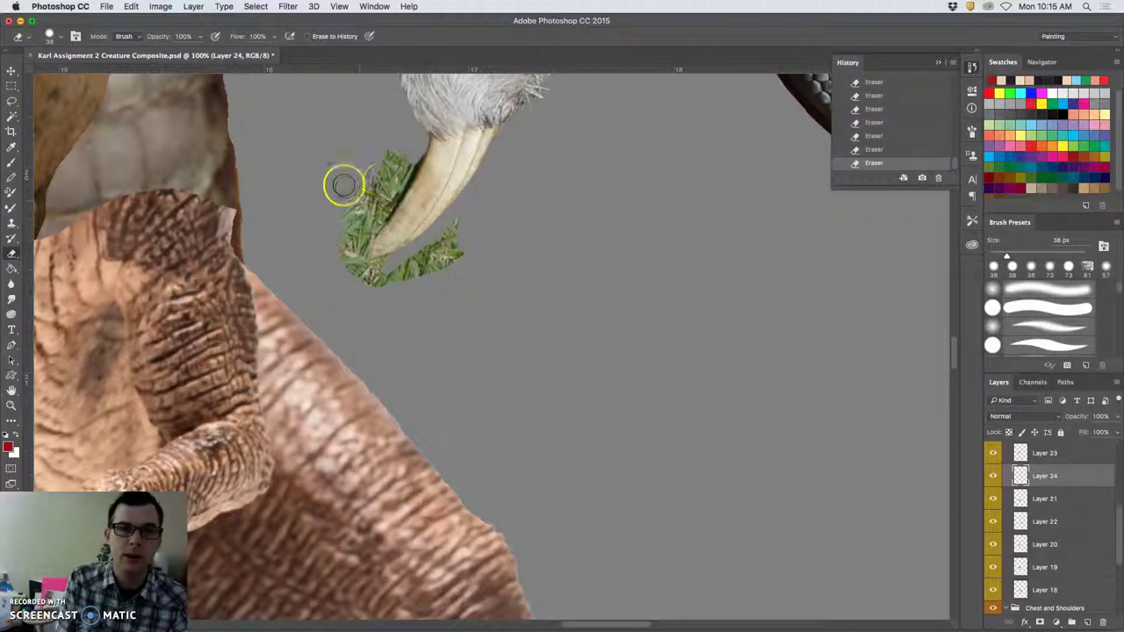
Erase the grass along the left side of the small arm's claw and the remaining strip beneath its tip
mouse_move(346, 178)
mouse_down()
mouse_move(373, 159)
mouse_move(390, 182)
mouse_move(413, 146)
mouse_up()
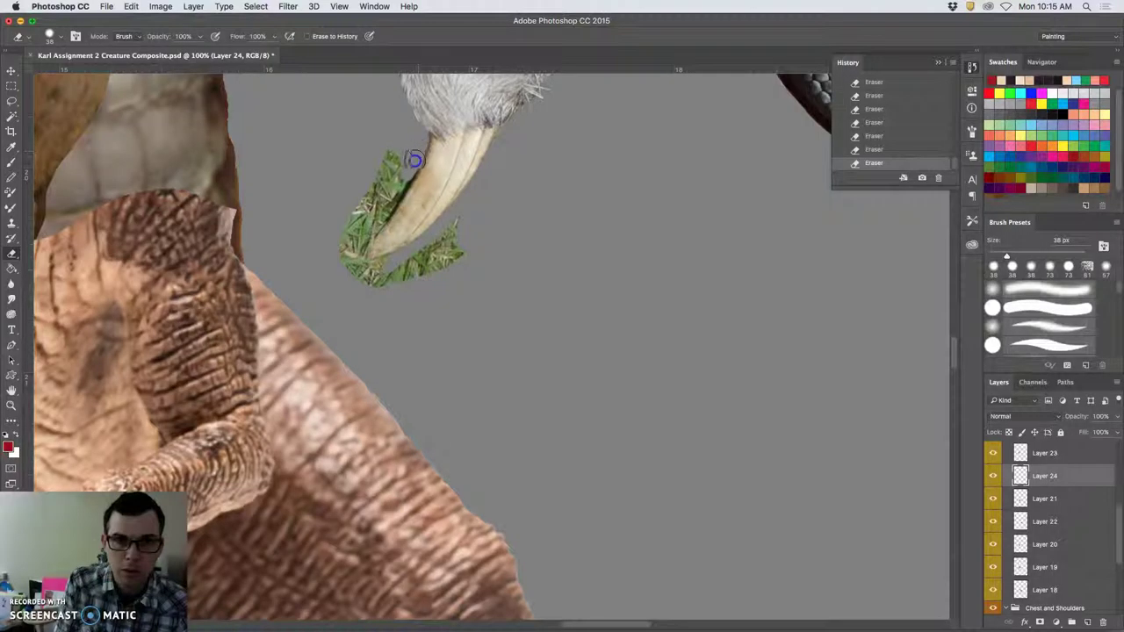
mouse_move(380, 216)
mouse_down()
mouse_move(352, 257)
mouse_move(390, 205)
mouse_up()
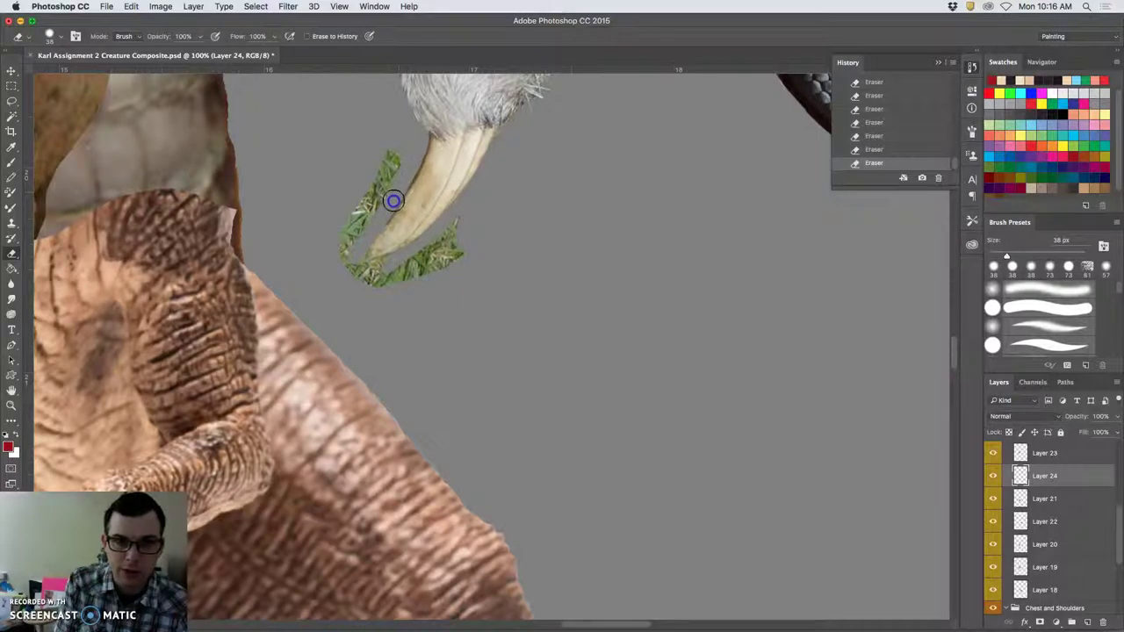
mouse_move(387, 212)
mouse_down()
mouse_move(389, 175)
mouse_move(409, 171)
mouse_up()
mouse_move(411, 164)
mouse_down()
mouse_move(352, 231)
mouse_move(395, 162)
mouse_move(348, 231)
mouse_move(359, 234)
mouse_move(355, 263)
mouse_up()
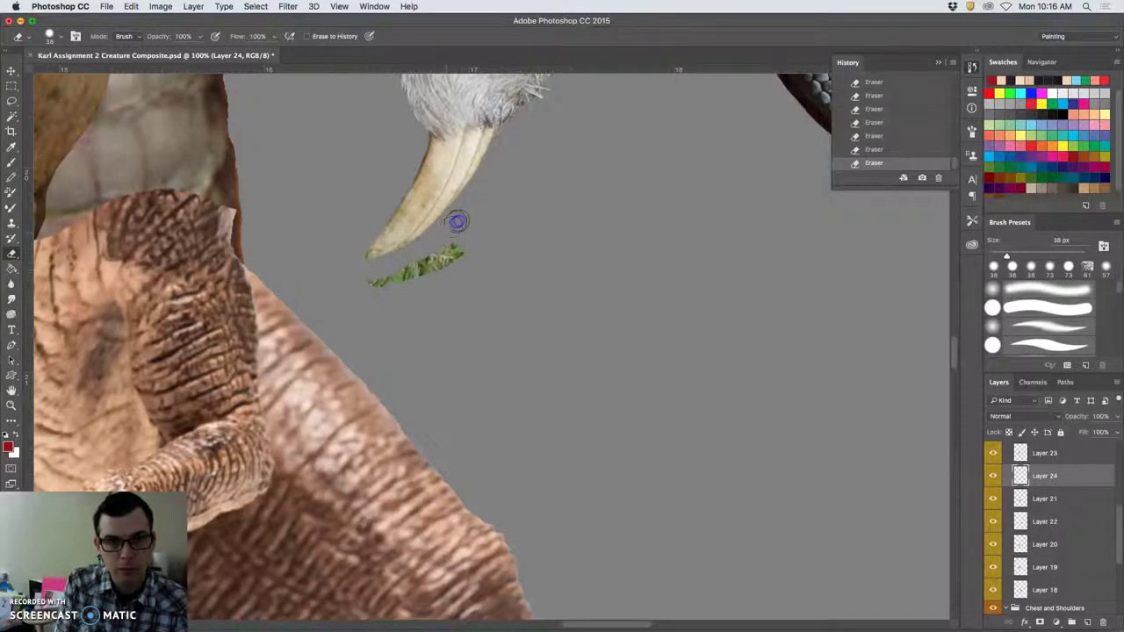
mouse_move(448, 233)
mouse_down()
mouse_move(427, 276)
mouse_move(397, 287)
mouse_move(423, 260)
mouse_move(359, 275)
mouse_up()
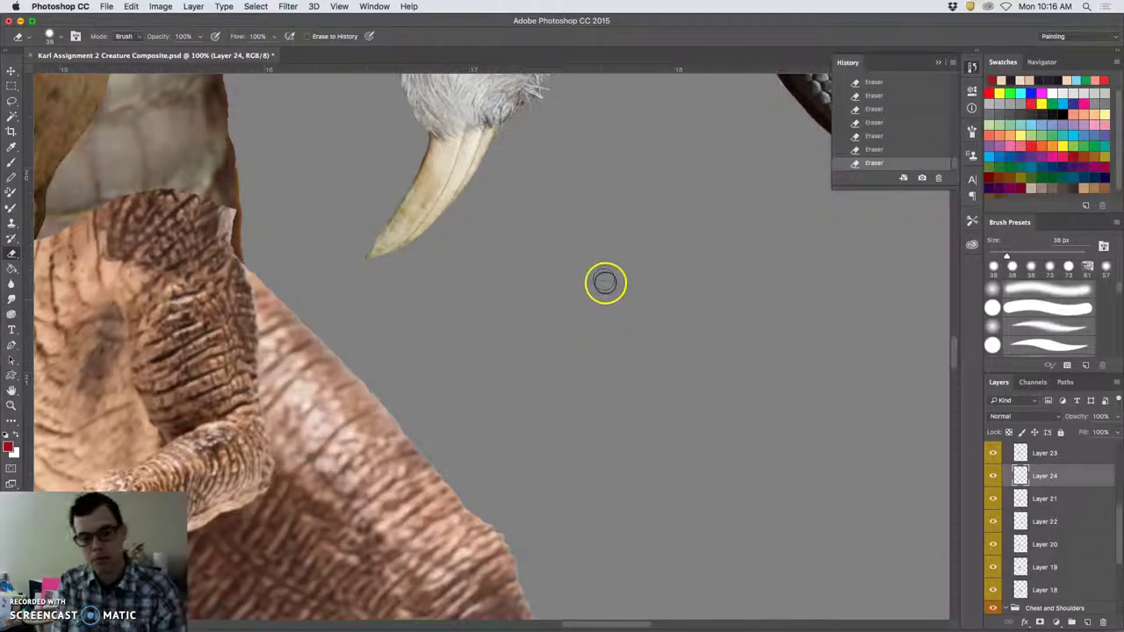
Review the whole creature and toggle the visibility of Layer 24 and Layer 23 to check the cleaned fur and claws
key(super+minus)
key(super+minus)
key(super+minus)
key(super+minus)
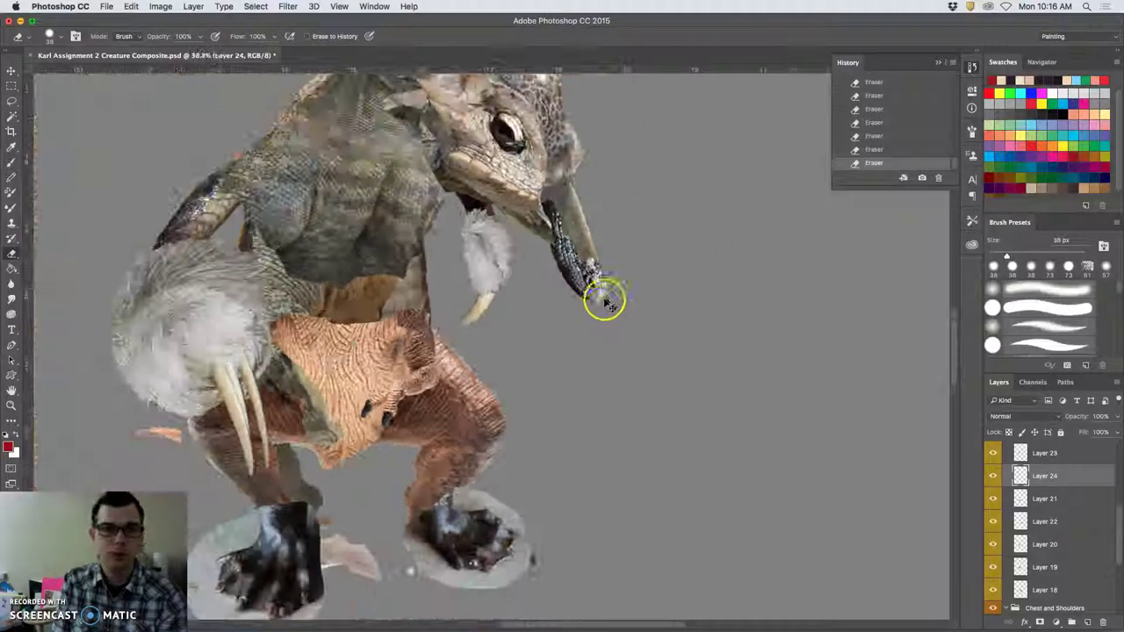
key(super+minus)
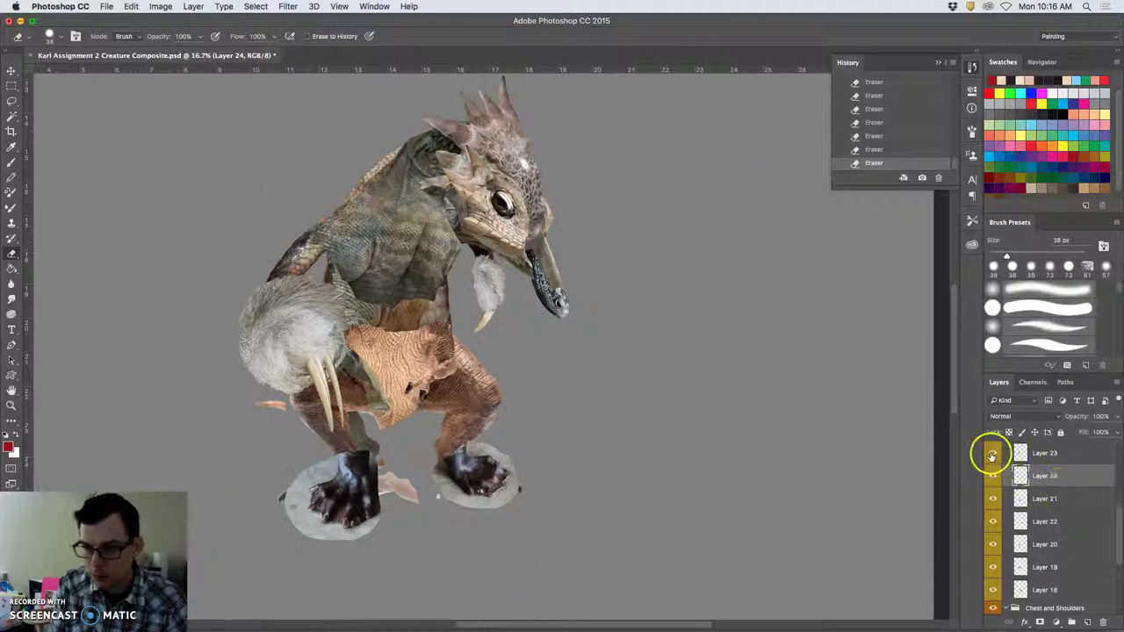
click(993, 475)
click(994, 476)
click(993, 475)
click(992, 453)
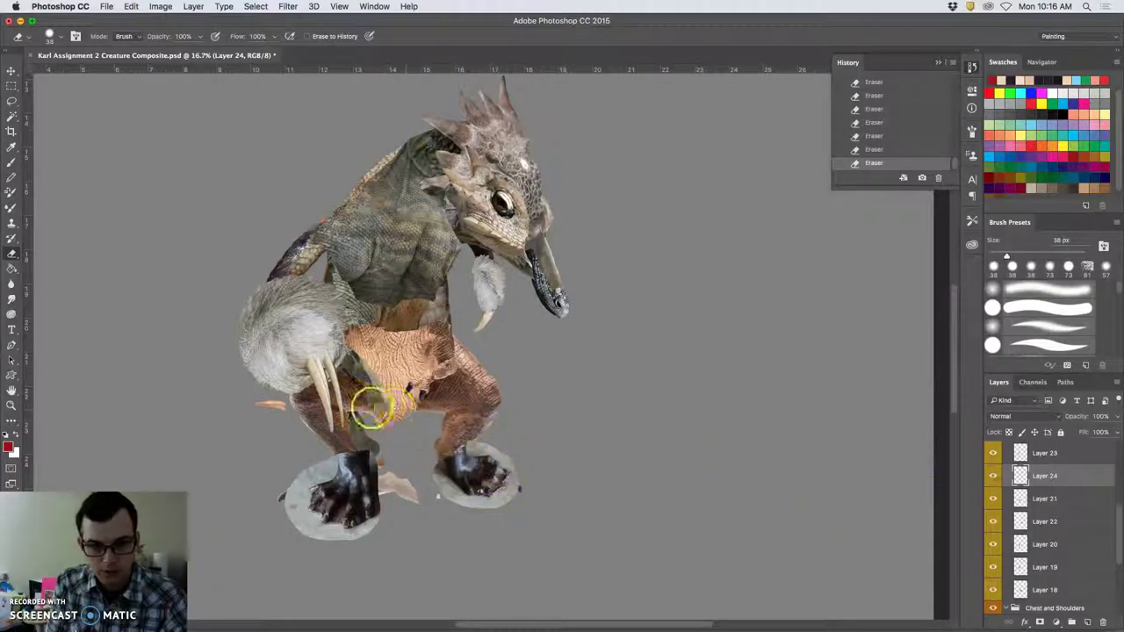
Activate Layer 21 for cleaning up the black feet
key(super+plus)
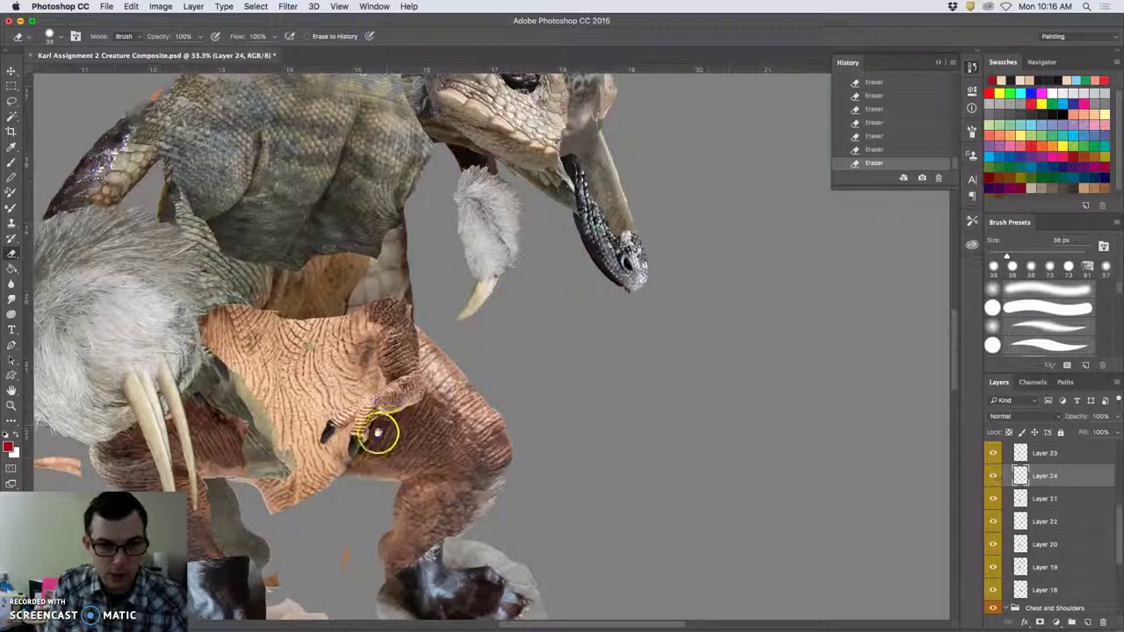
key(super+plus)
scroll(470, 297, down, 3)
scroll(471, 297, left, 2)
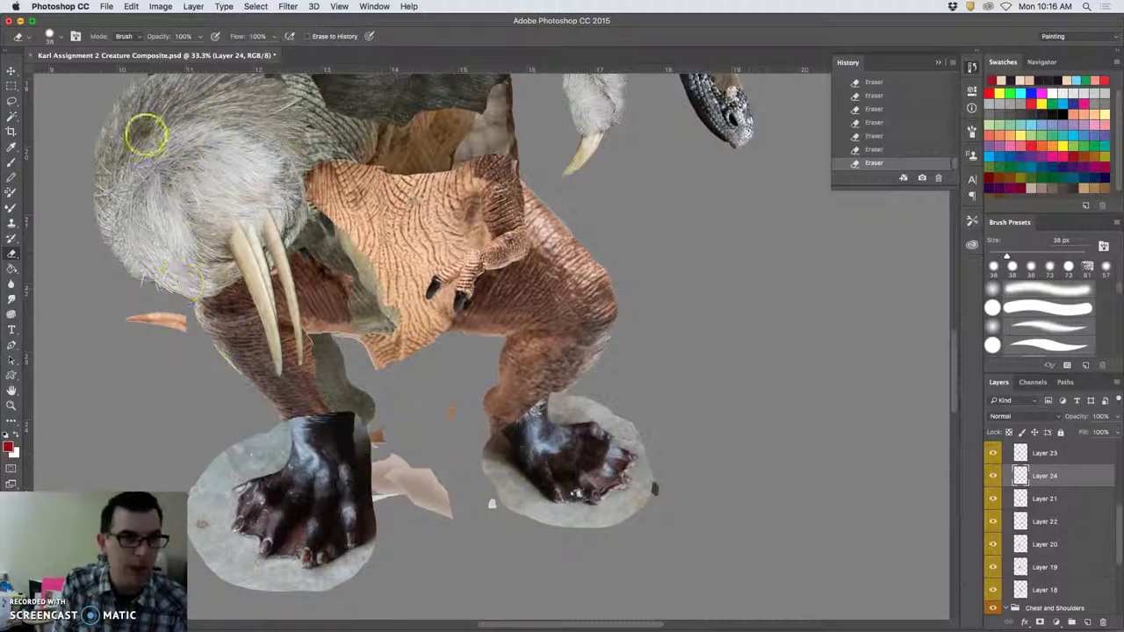
key(alt+bracketleft)
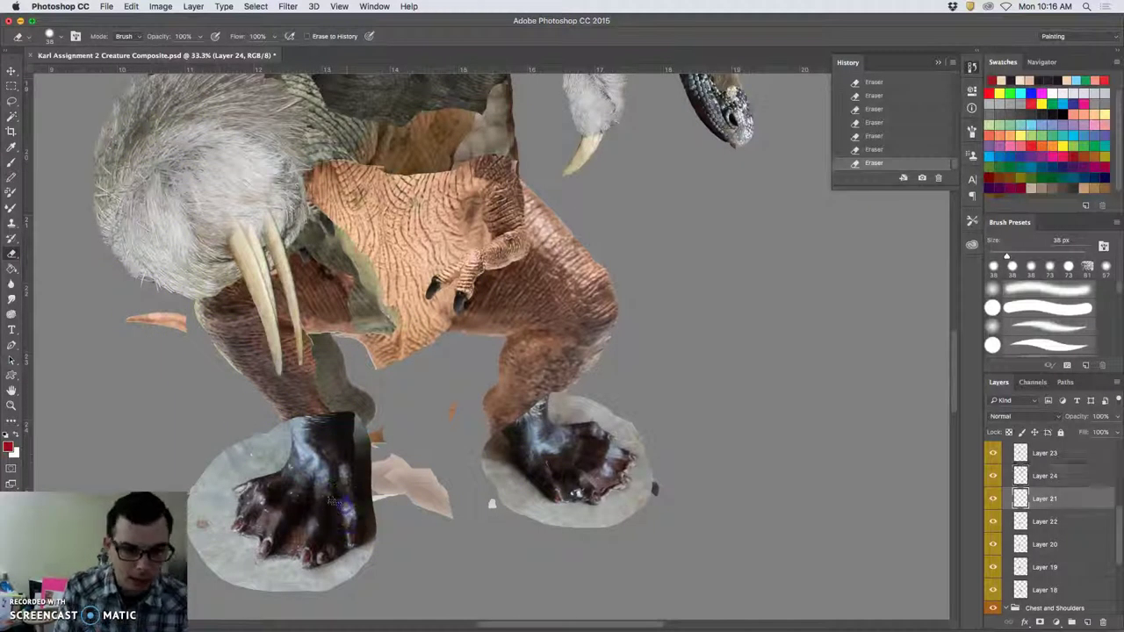